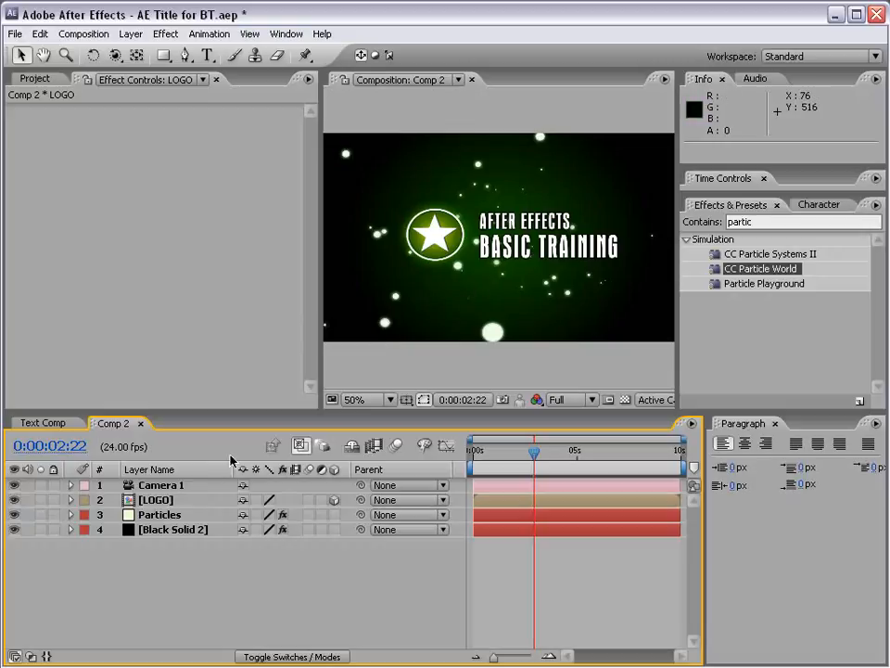
Try orbiting the camera around the title, and undo the orbit.
left_click(115, 55)
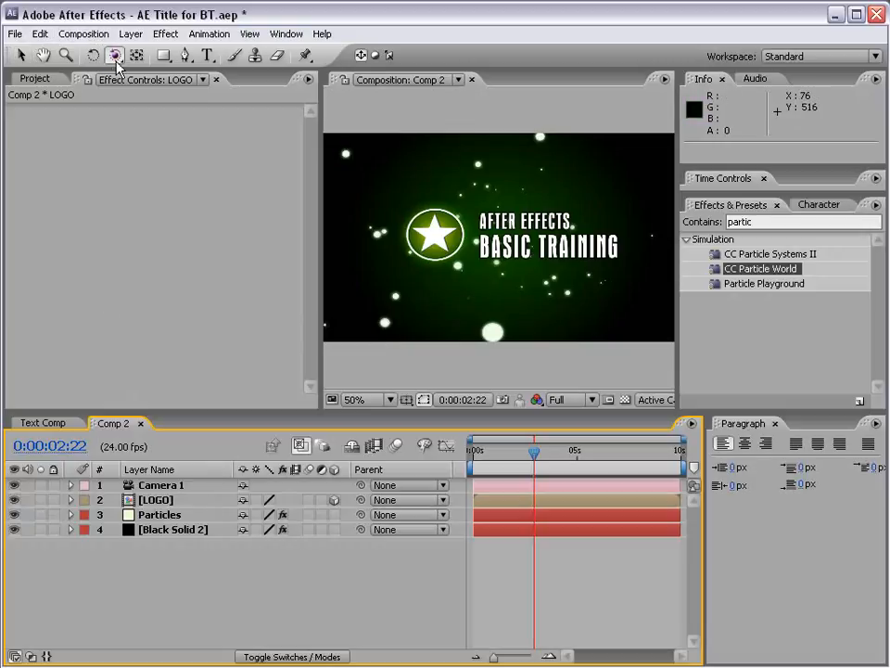
left_click_drag(481, 194, 562, 211)
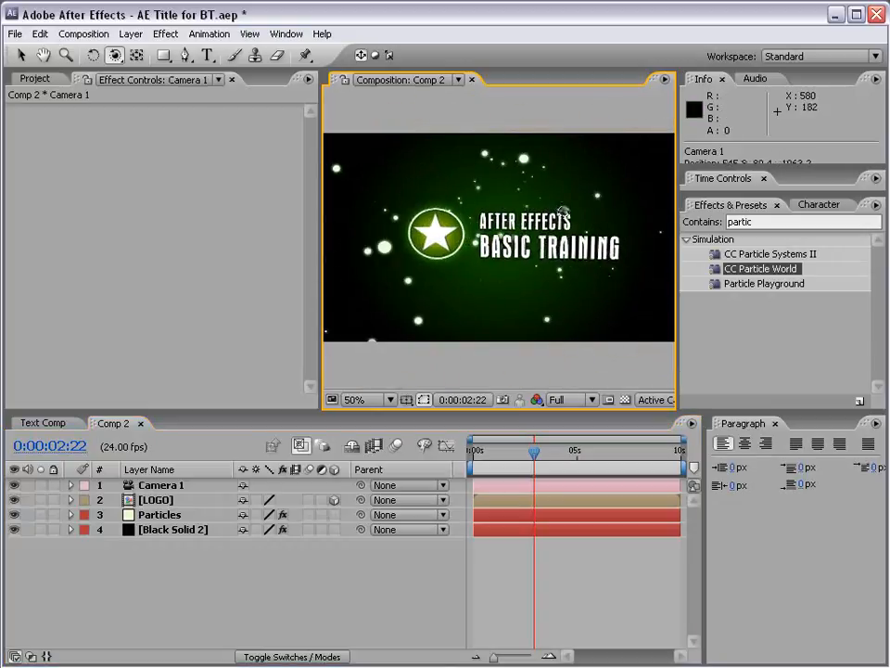
key("ctrl+z")
key("v")
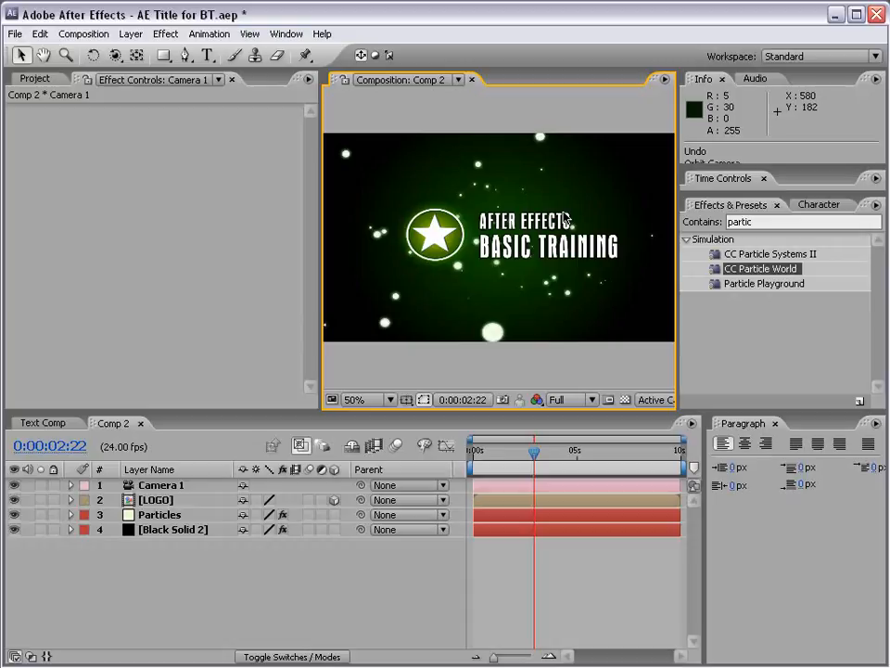
Save the project and add a null object to Comp 2 as a 3D layer.
key("ctrl+s")
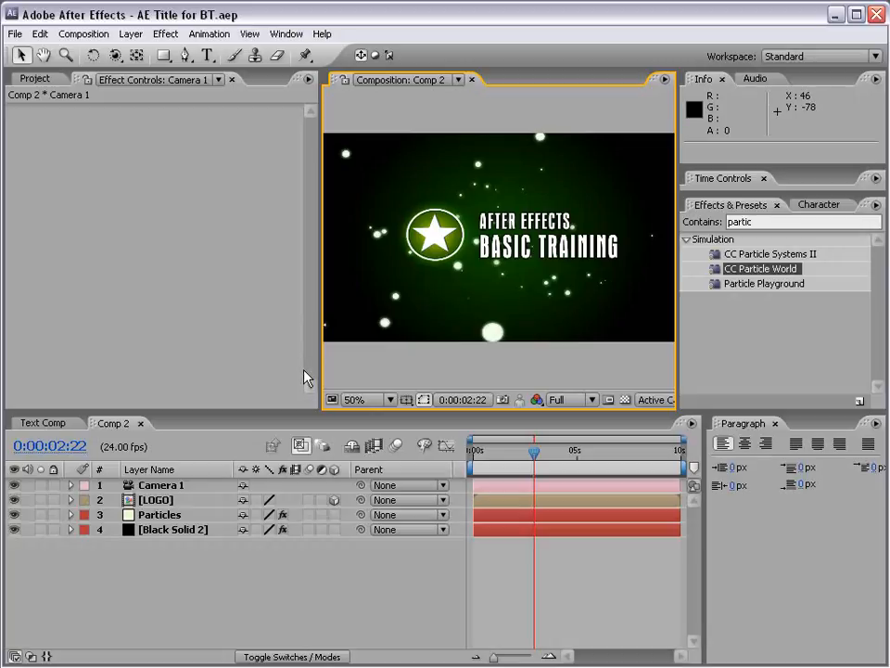
left_click(131, 33)
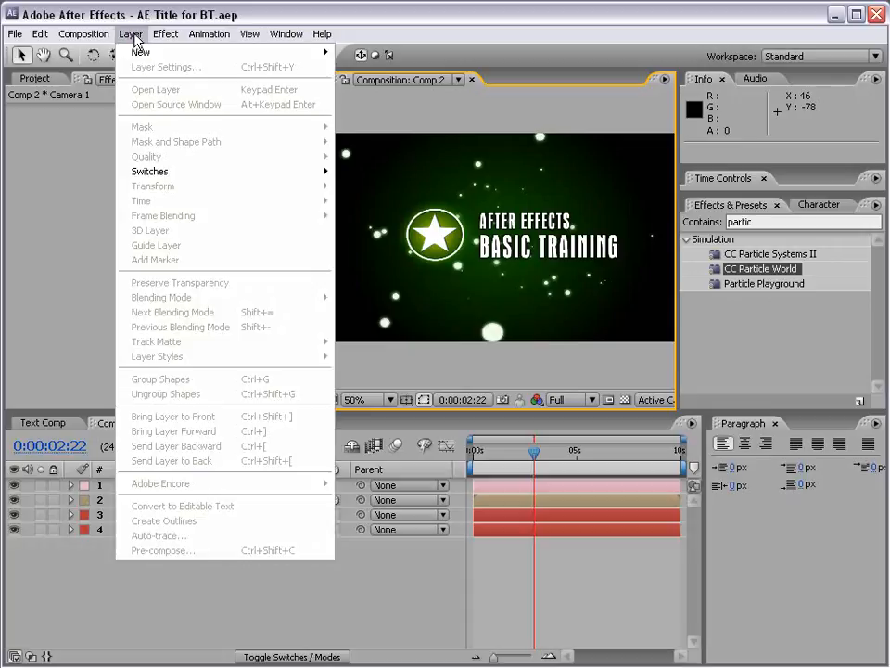
mouse_move(137, 54)
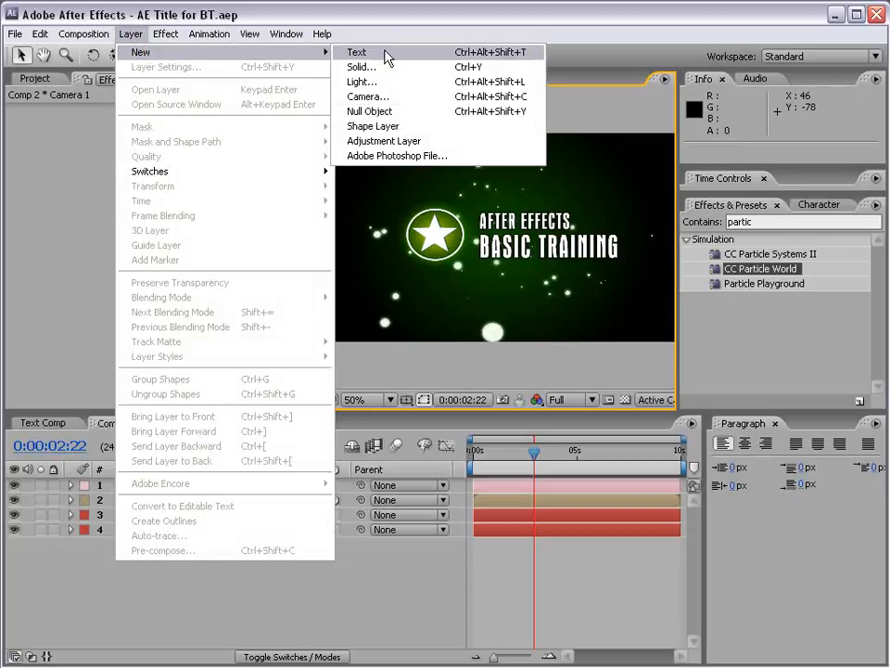
left_click(419, 122)
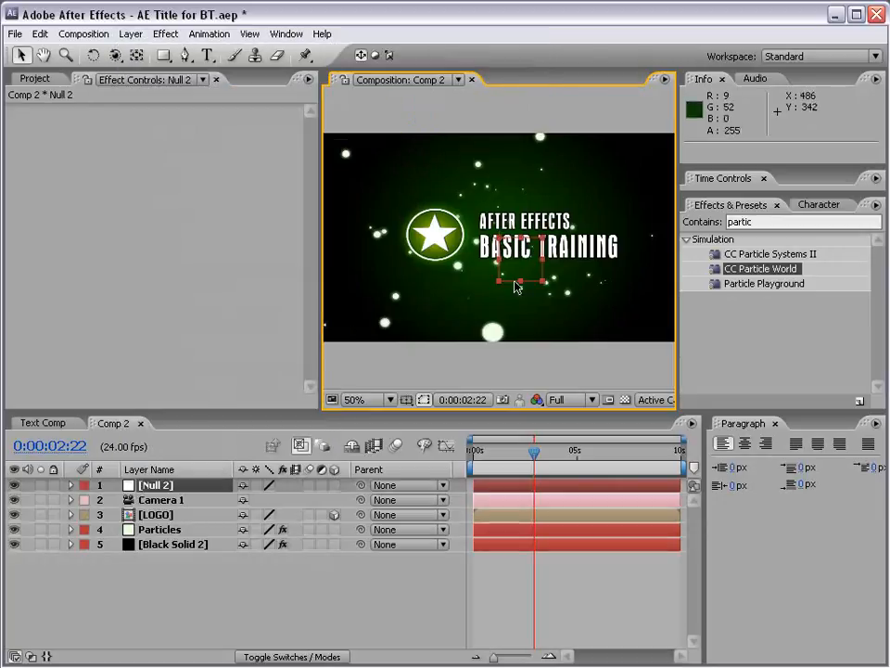
left_click(153, 486)
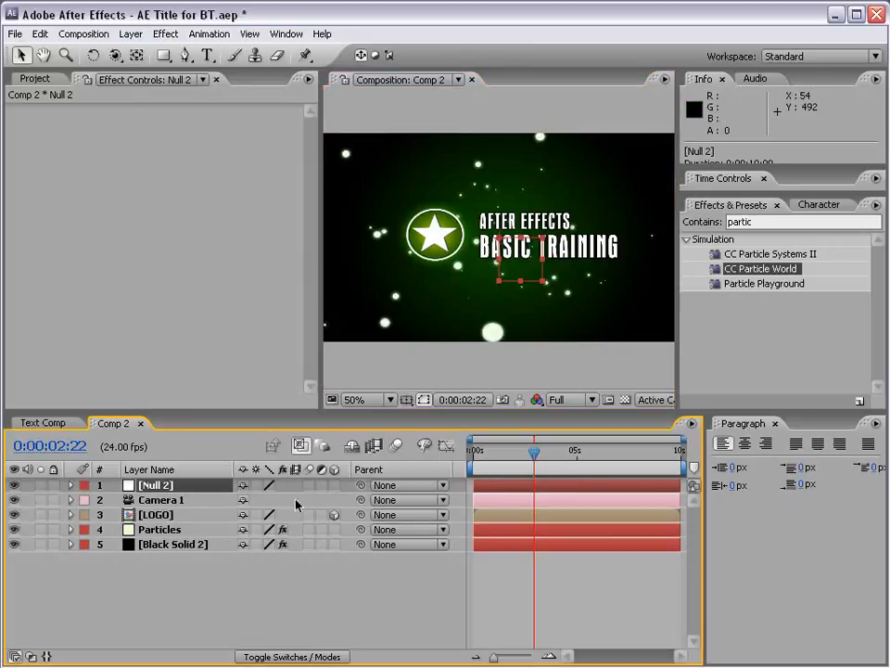
left_click(334, 485)
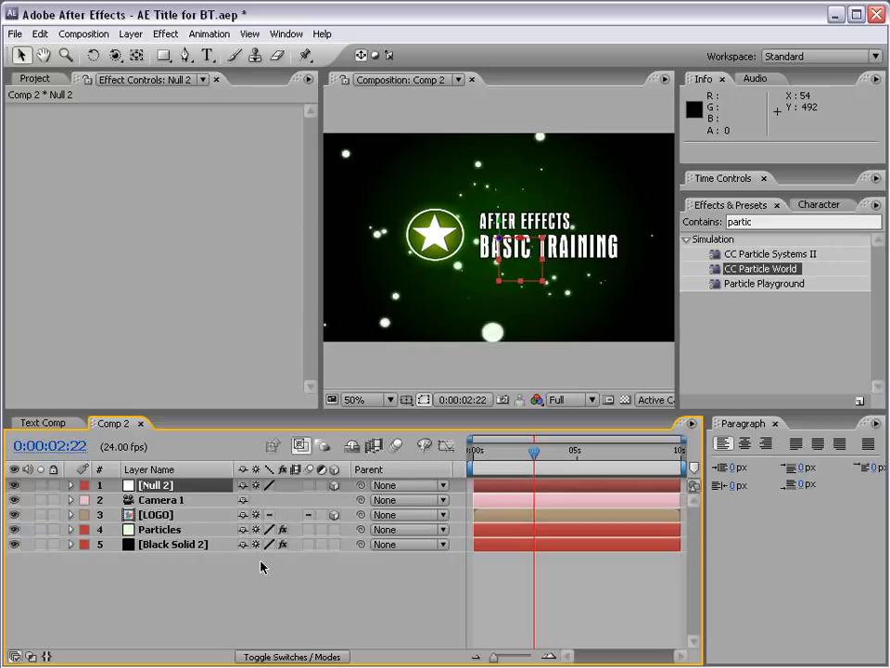
left_click(161, 545)
left_click(159, 515, "ctrl")
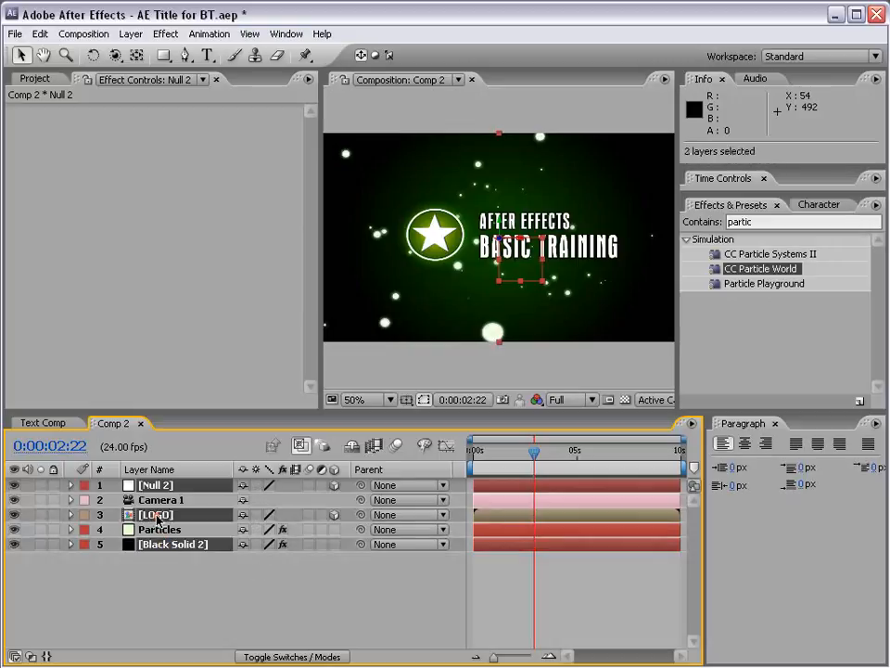
left_click(258, 485)
left_click(258, 486)
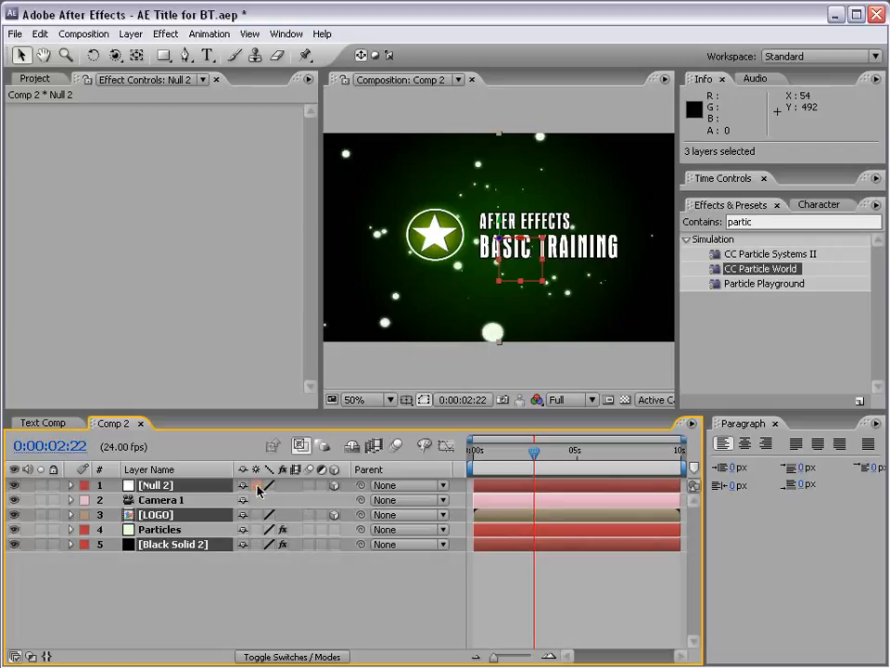
left_click(321, 485)
left_click(321, 485)
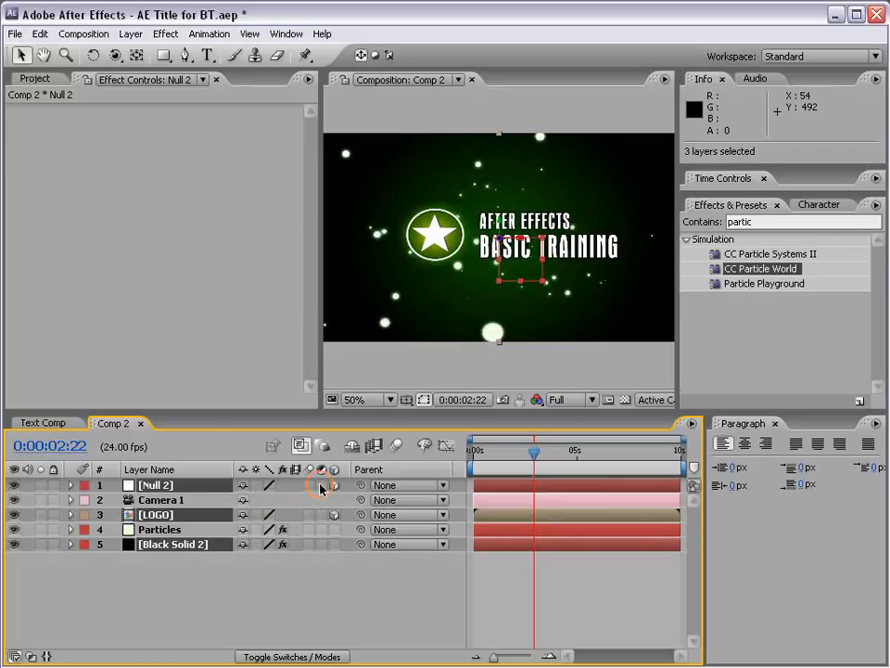
left_click(211, 589)
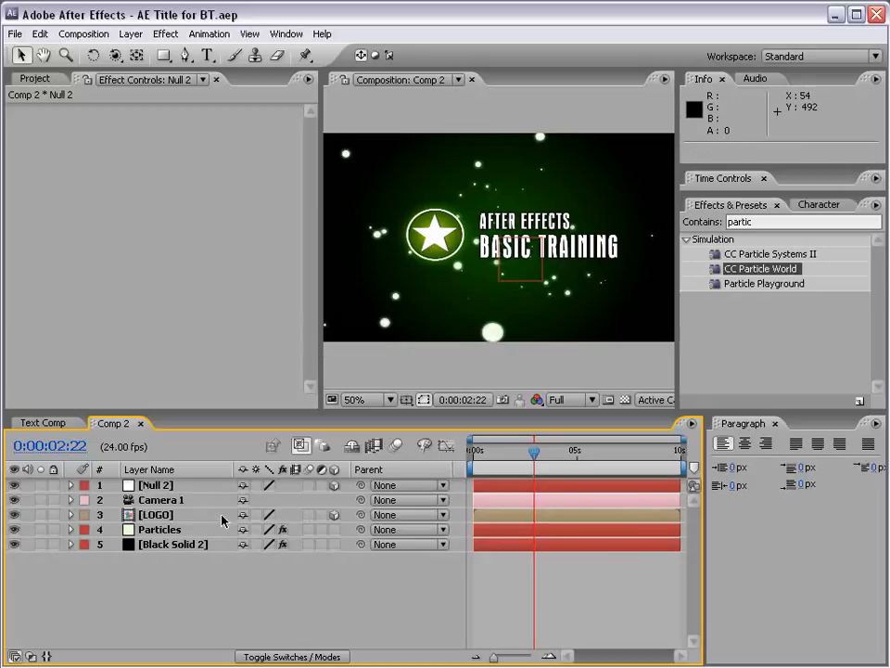
Parent the Camera 1 layer to the Null 2 layer.
left_click(167, 484)
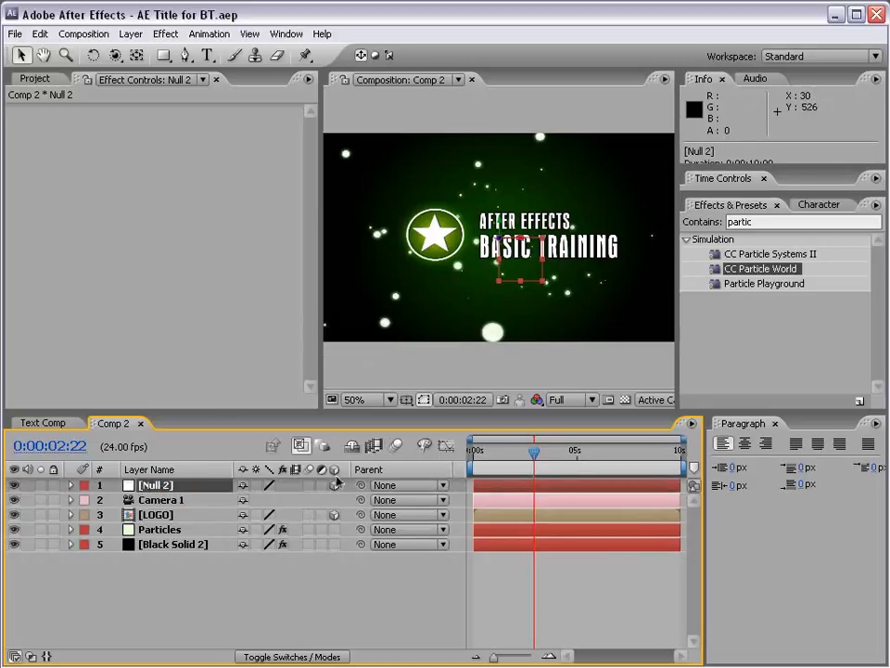
left_click(154, 501)
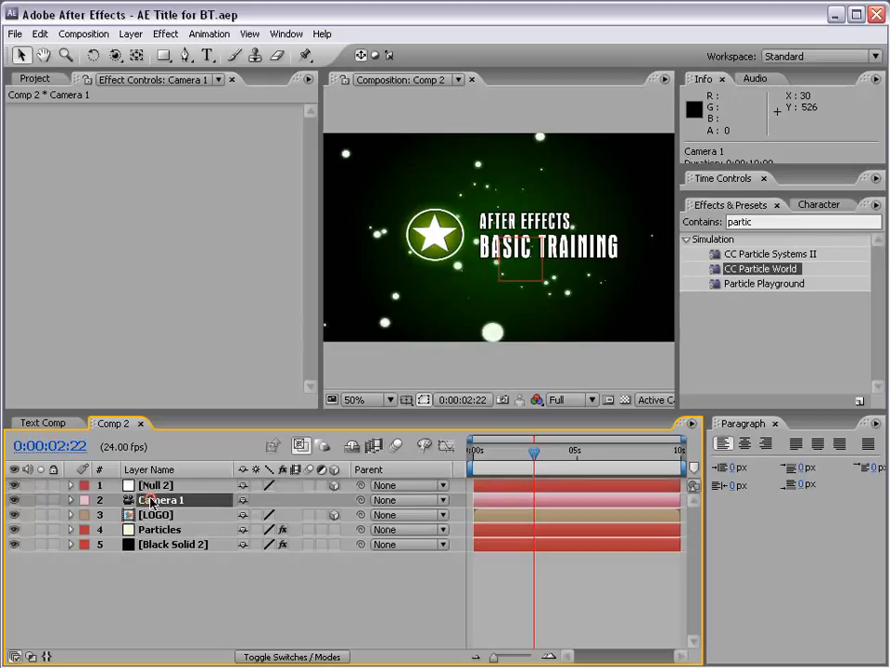
left_click_drag(361, 501, 158, 486)
left_click(165, 485)
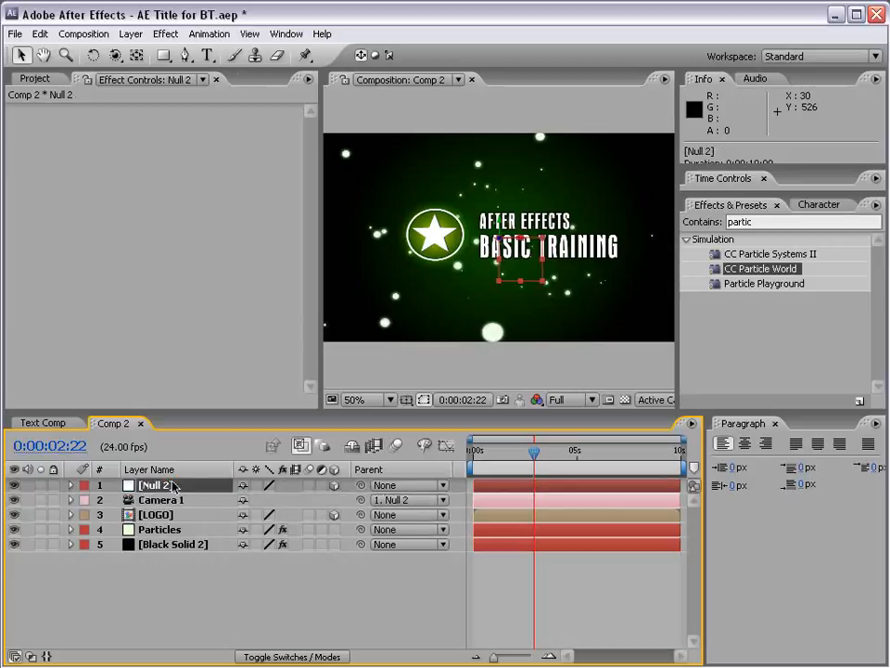
left_click(161, 501)
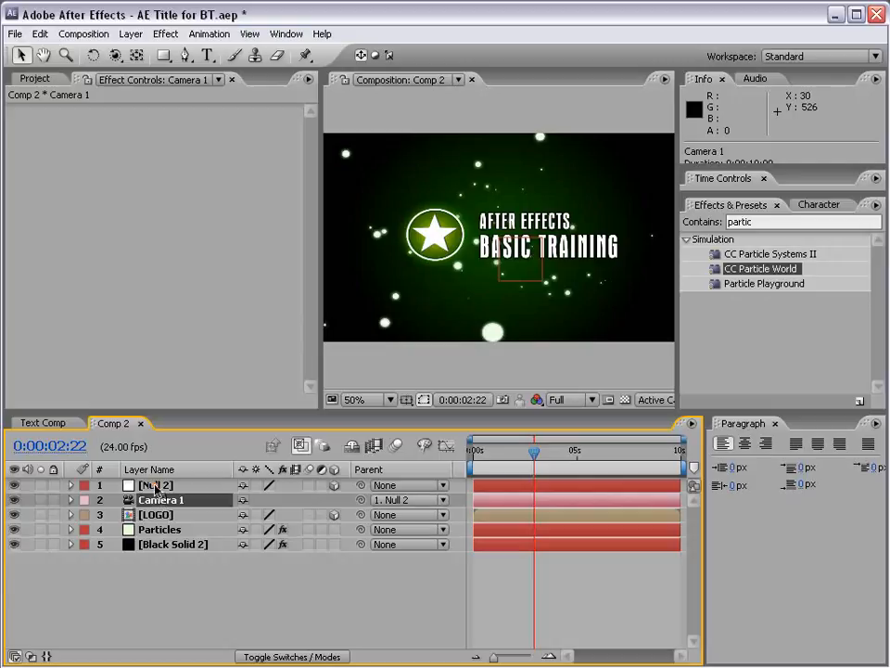
Try moving Null 2 along its Z and X positions to test the parented camera, undoing each move.
left_click(156, 486)
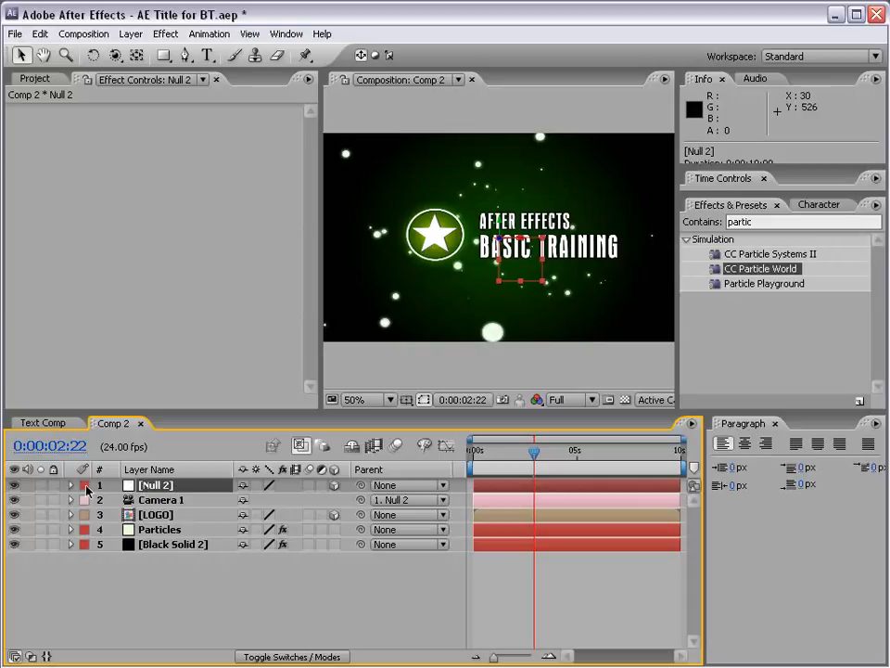
key("p")
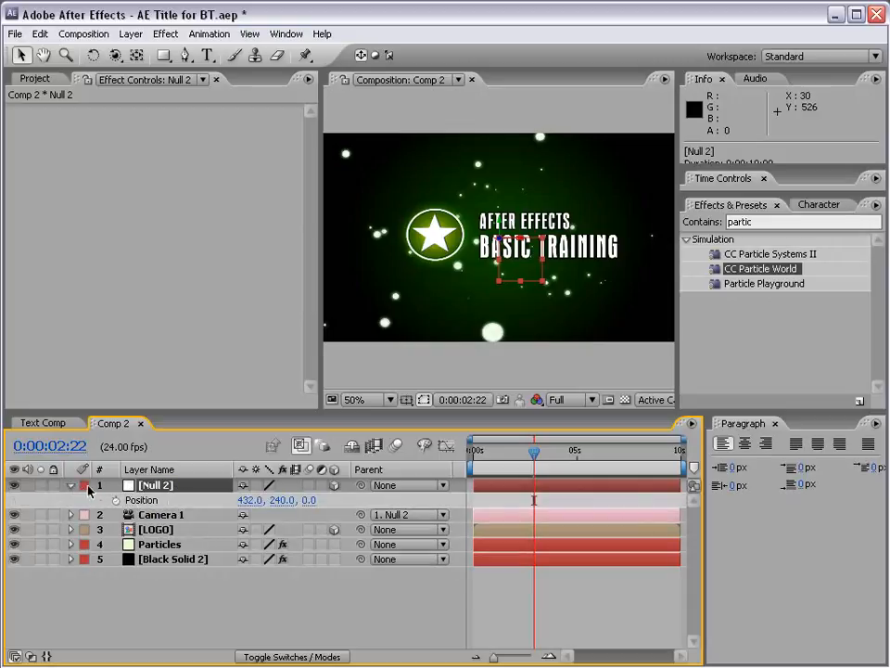
left_click_drag(307, 501, 238, 473)
key("ctrl+z")
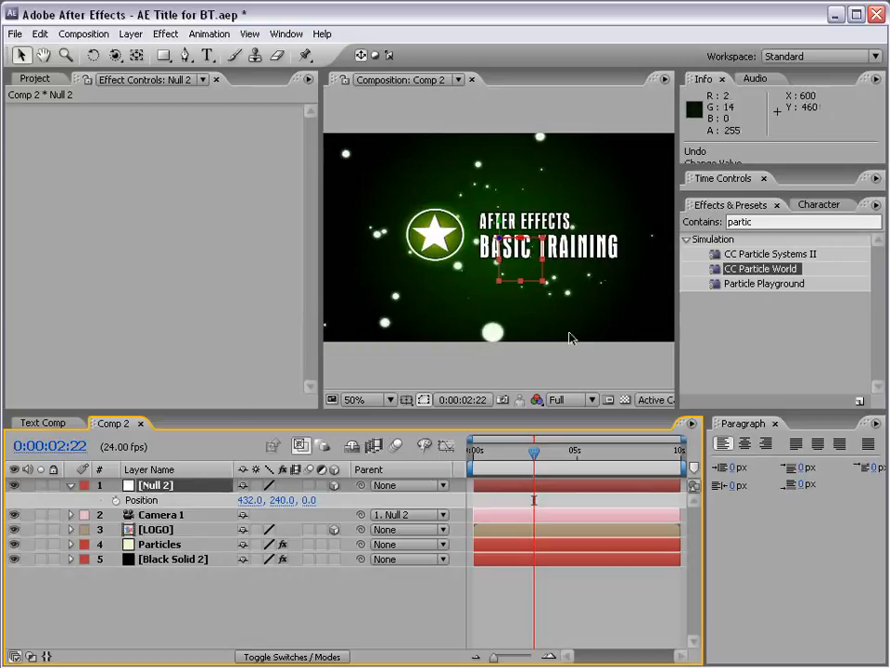
left_click_drag(247, 499, 18, 498)
key("ctrl+z")
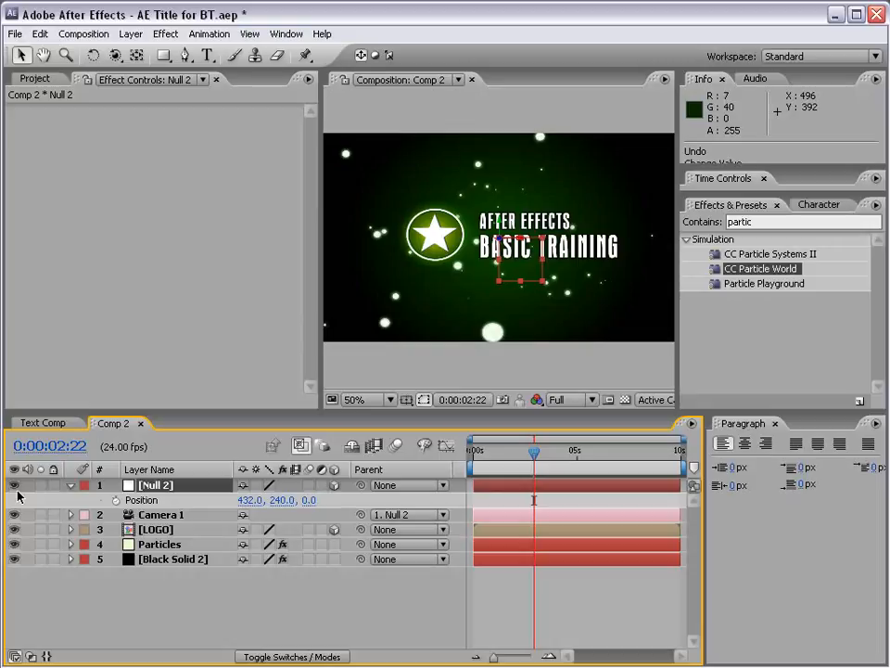
Save the project and move the current time to 0:00:00:00.
key("ctrl+s")
left_click(531, 461)
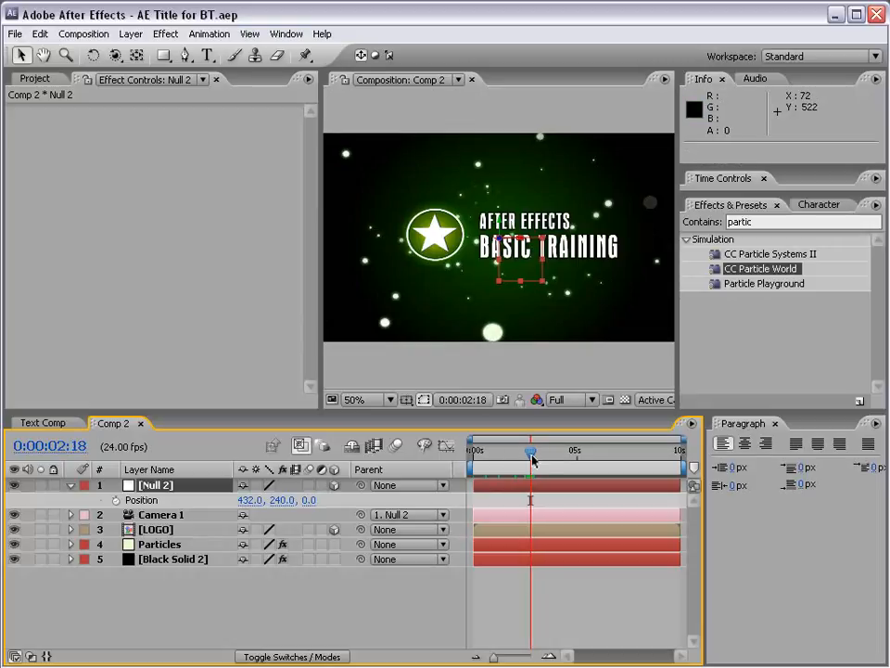
left_click_drag(532, 461, 466, 456)
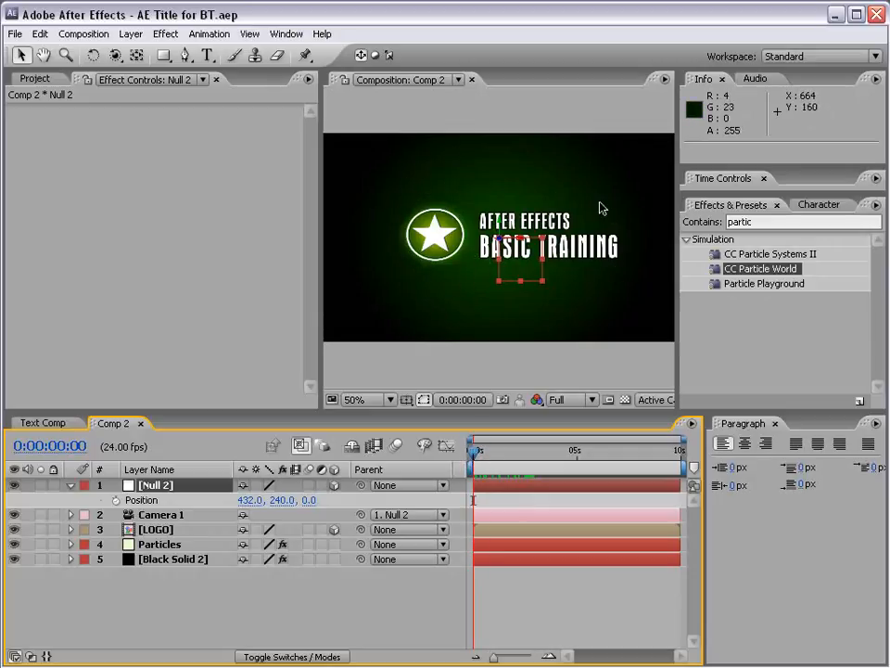
Slide the Particles layer about 3 seconds earlier and extend its end to the 10-second mark of the composition.
left_click(150, 545)
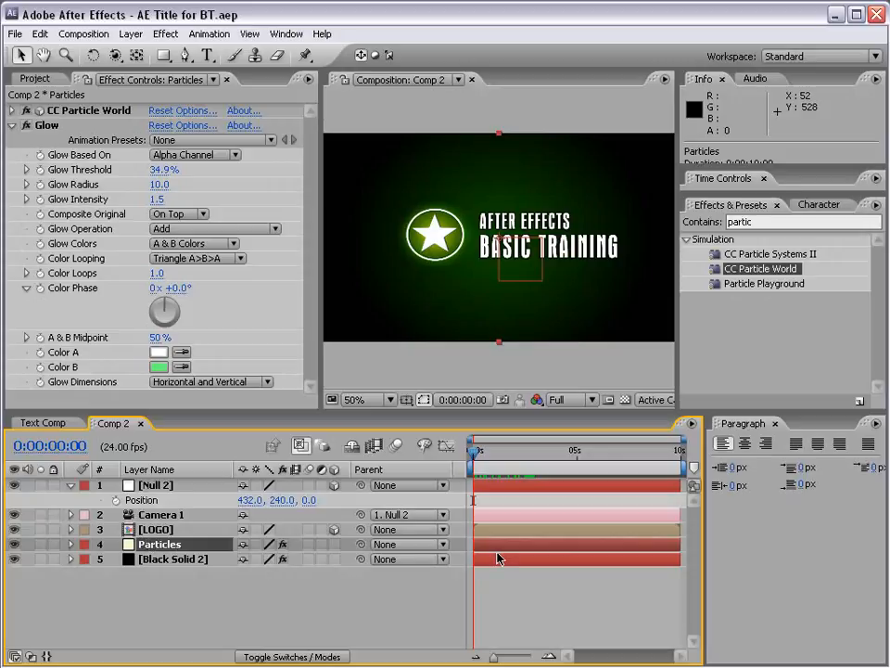
left_click_drag(601, 549, 526, 547)
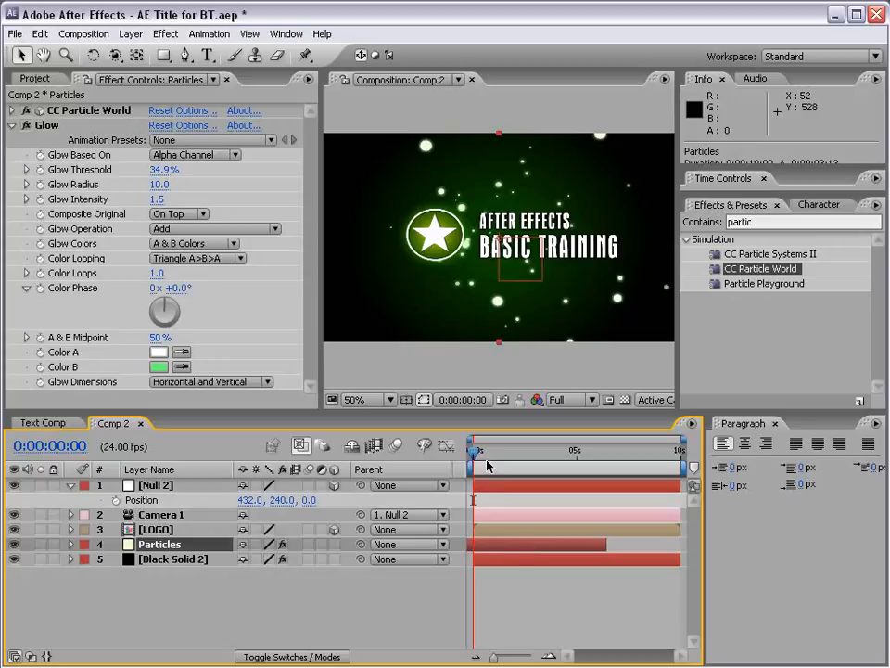
mouse_move(488, 546)
left_mouse_down()
mouse_move(530, 544)
mouse_move(492, 543)
left_mouse_up()
left_click_drag(492, 456, 471, 456)
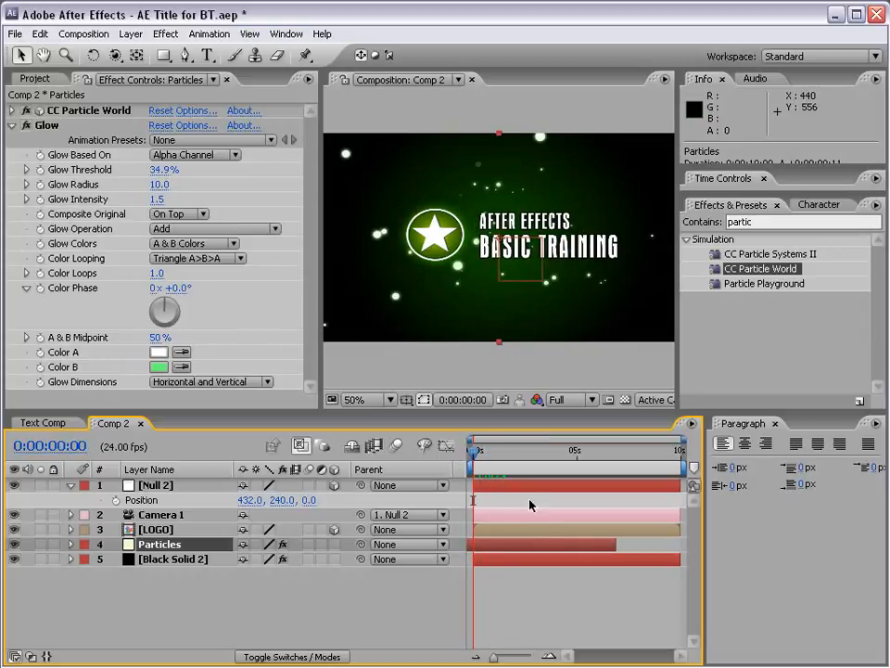
left_click_drag(624, 546, 682, 545)
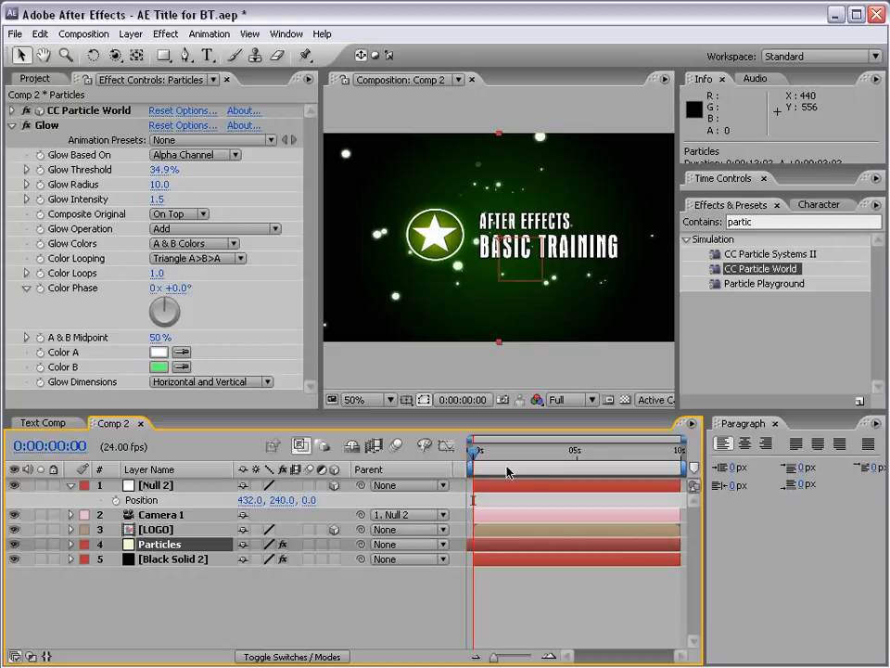
mouse_move(477, 455)
left_mouse_down()
mouse_move(526, 458)
mouse_move(474, 455)
left_mouse_up()
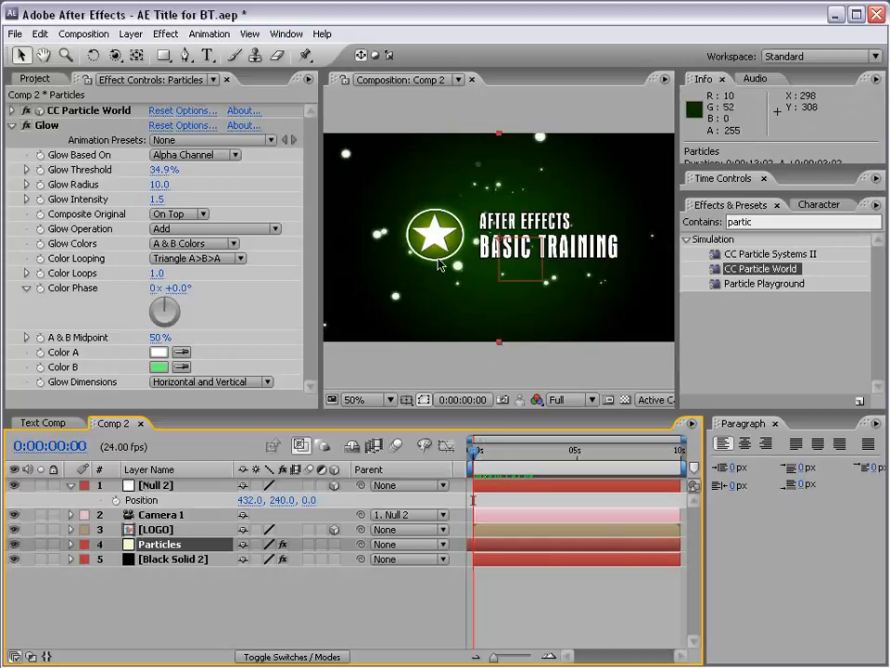
Add Position keyframes to Null 2 at 0:00:00:00 and 0:00:00:20, and return to the first keyframe.
left_click(149, 487)
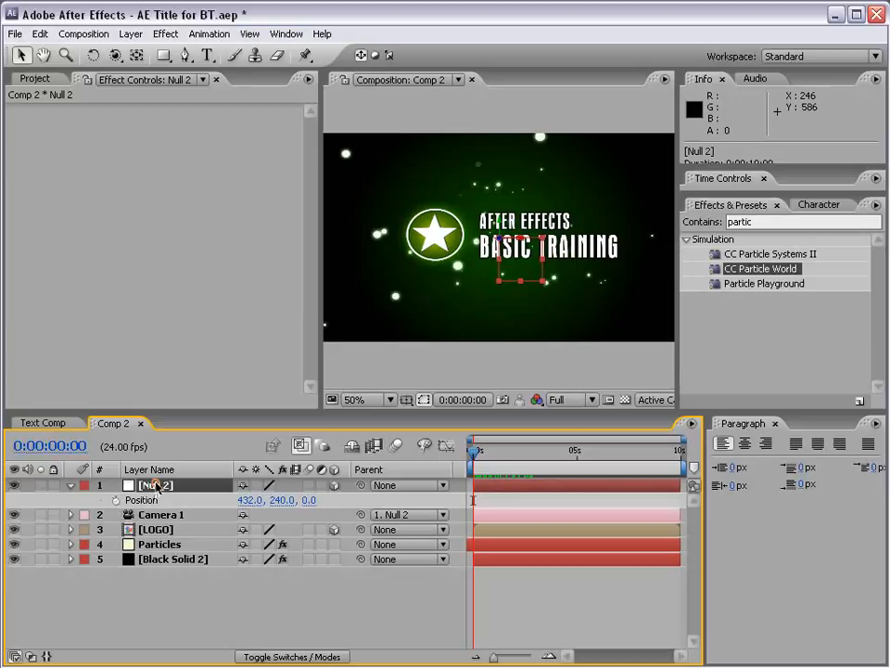
key("p")
key("p")
left_click(115, 500)
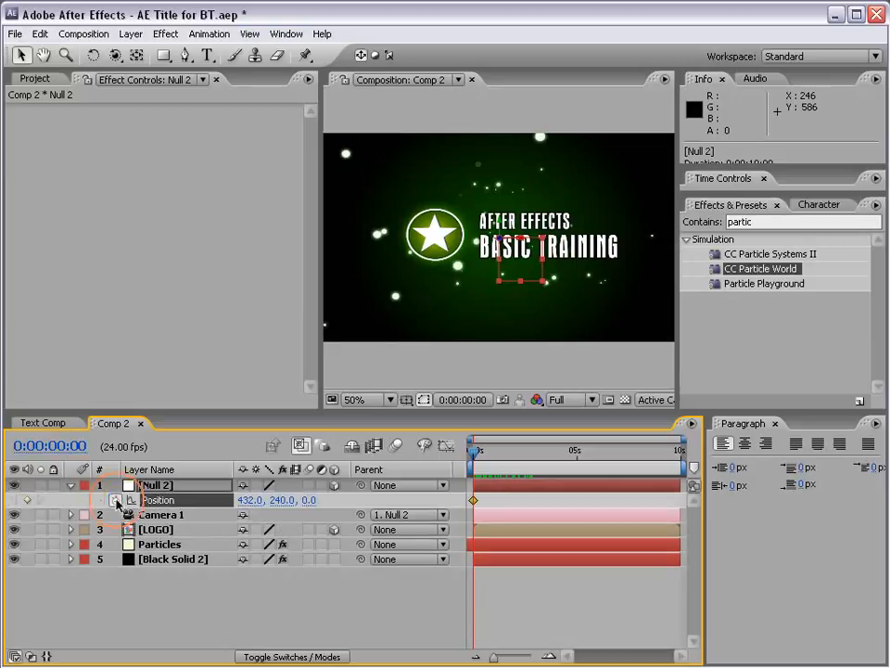
left_click_drag(476, 454, 493, 456)
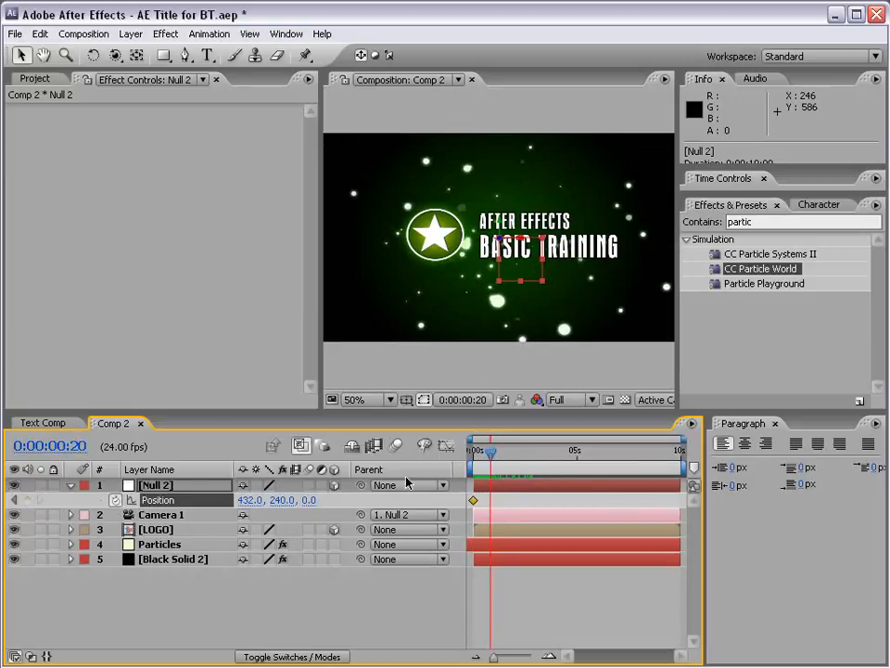
left_click(27, 501)
left_click(15, 501)
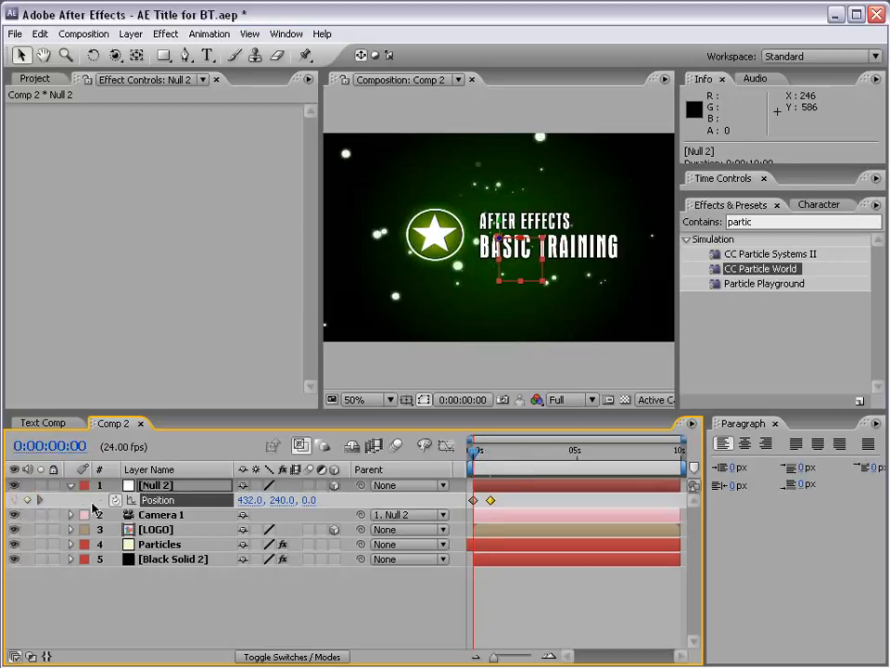
Set Null 2's X position at the first keyframe to 1226 and preview the camera move.
left_click(473, 501)
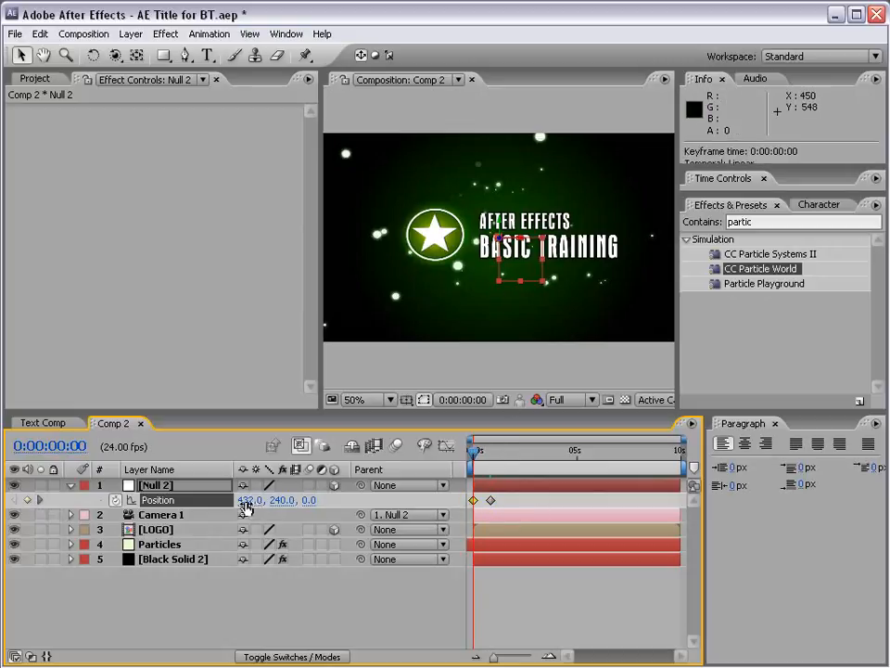
left_click_drag(265, 503, 889, 494)
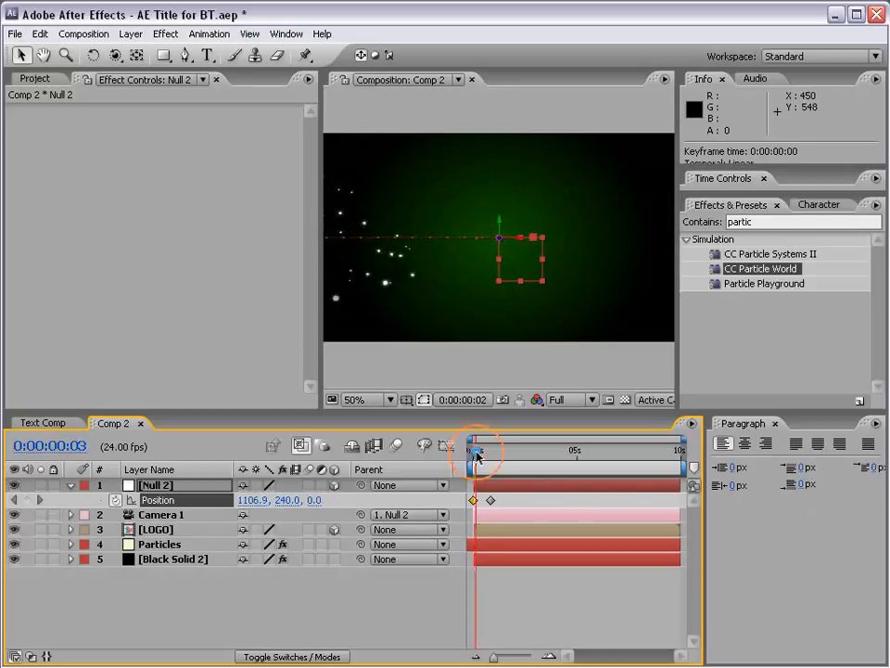
mouse_move(476, 456)
left_mouse_down()
mouse_move(489, 456)
mouse_move(459, 457)
left_mouse_up()
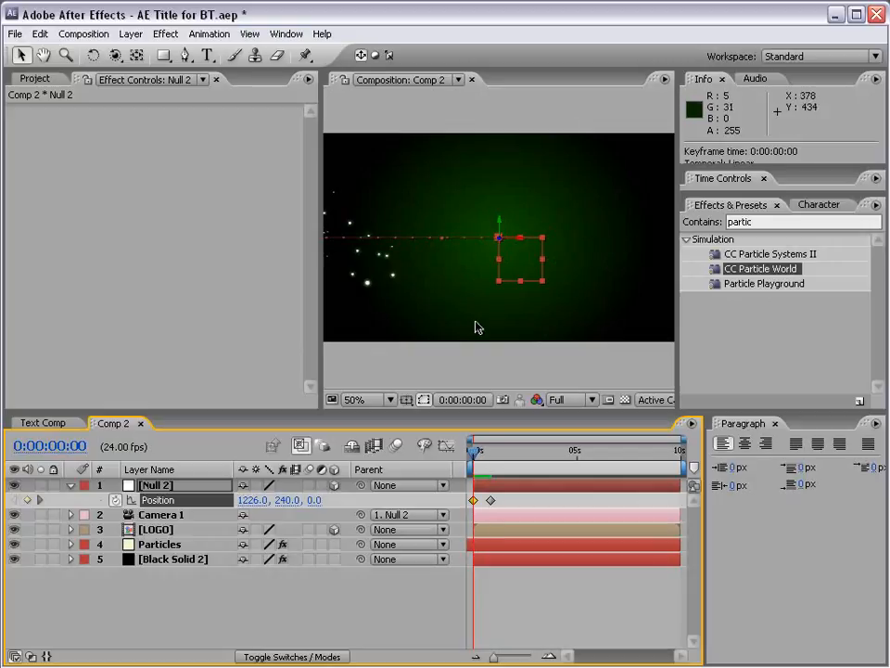
In the Particles layer's CC Particle World effect, set the Producer's Radius X to 1.4, Radius Y to 0.9 and Radius Z to 4.2.
left_click(172, 545)
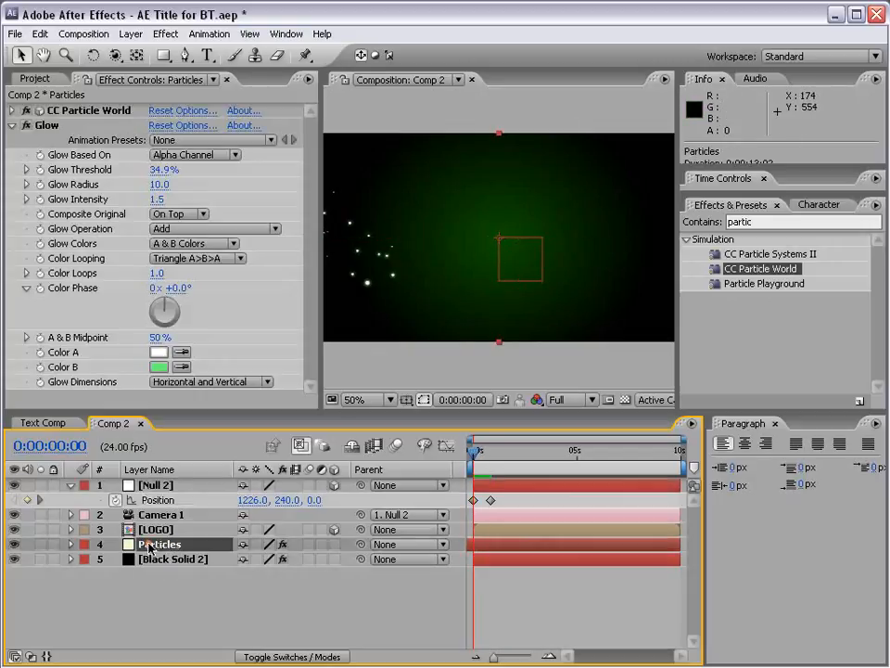
left_click(91, 112)
left_click(12, 111)
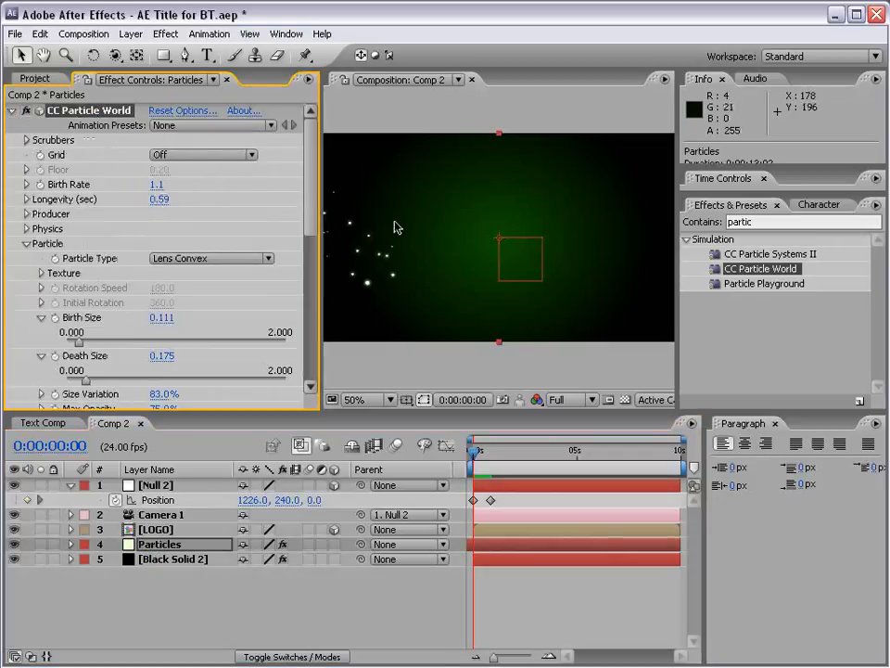
left_click_drag(308, 176, 311, 193)
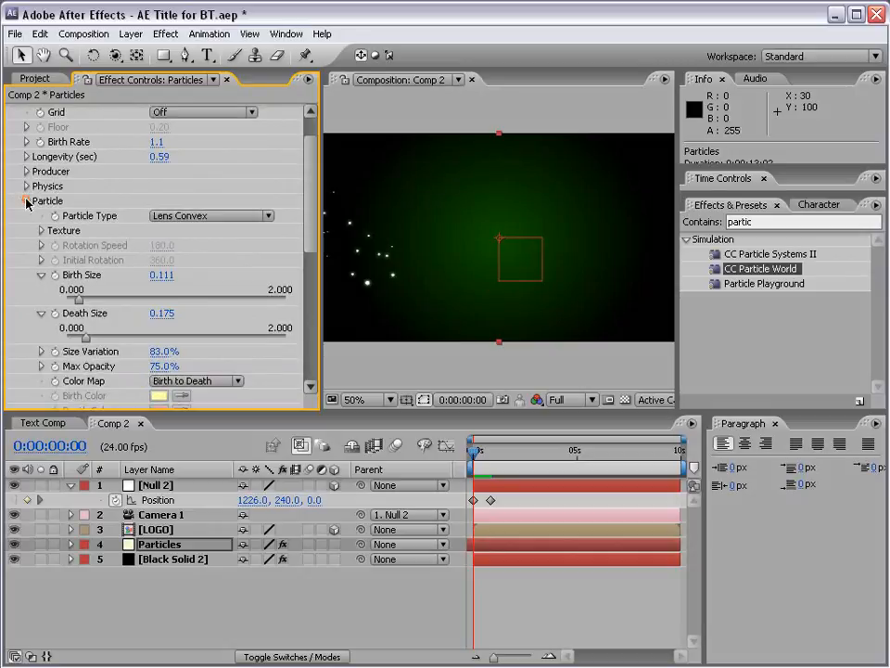
left_click(26, 200)
left_click(26, 172)
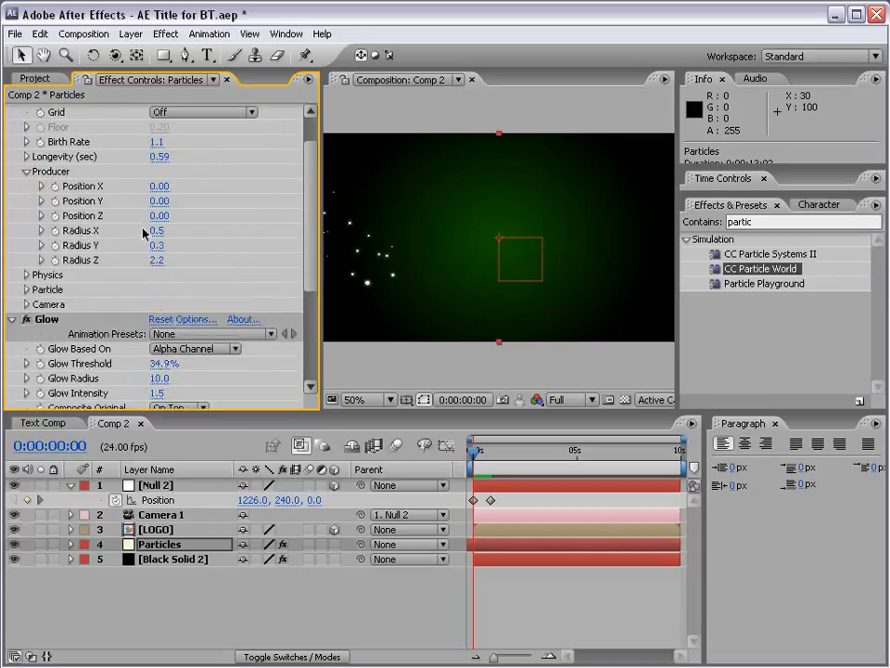
left_click_drag(158, 230, 230, 231)
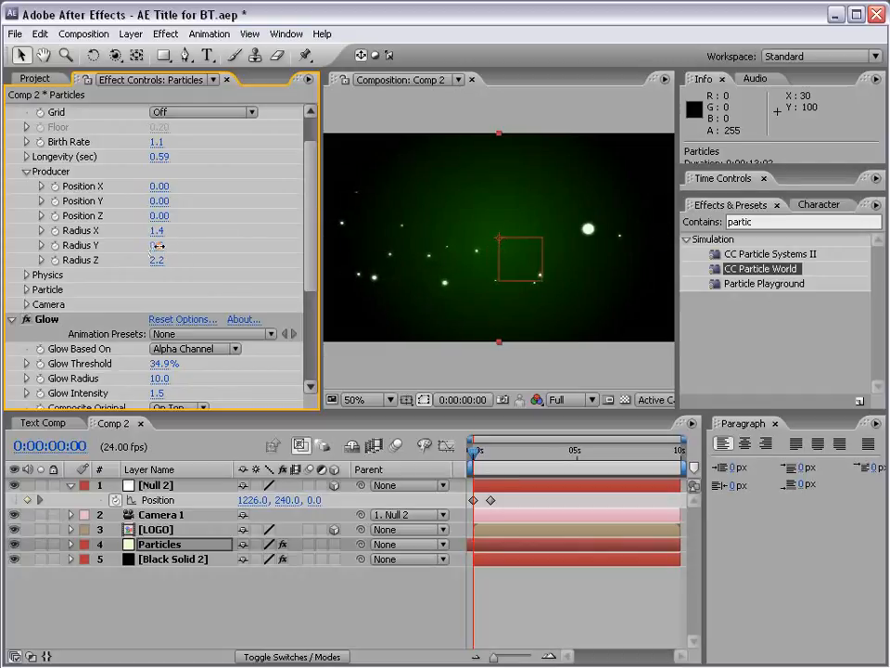
left_click_drag(163, 246, 329, 264)
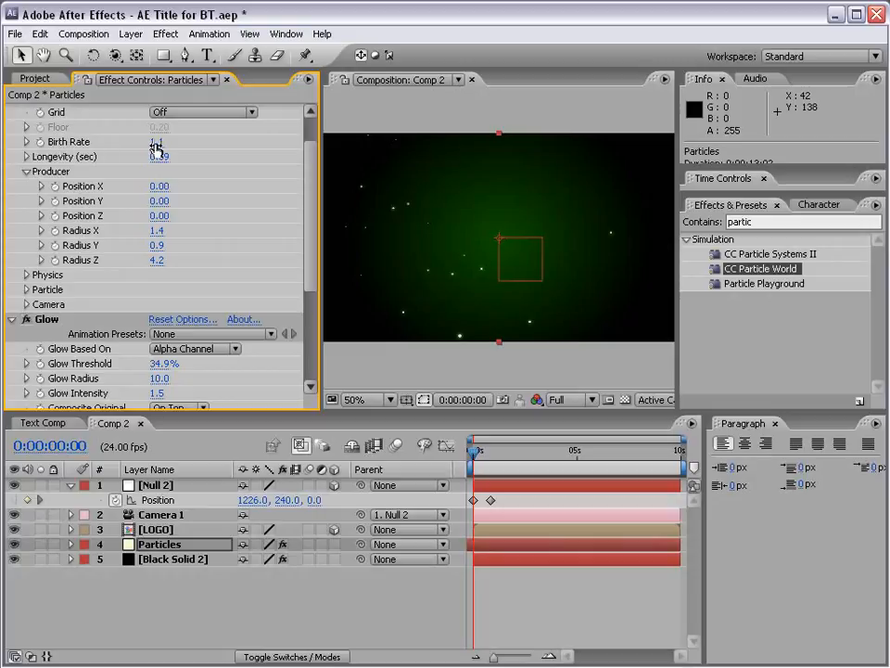
Set CC Particle World's Birth Rate to 2.2, Longevity to 1.26, Radius X to 1.9 and Radius Y to 1.1.
left_click_drag(155, 145, 171, 141)
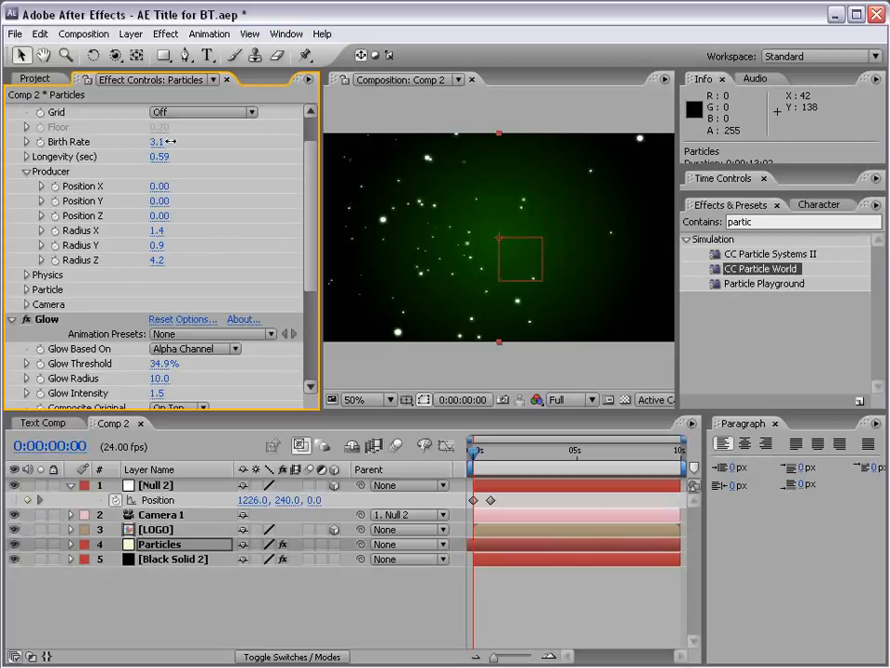
left_click_drag(156, 245, 205, 231)
key("space")
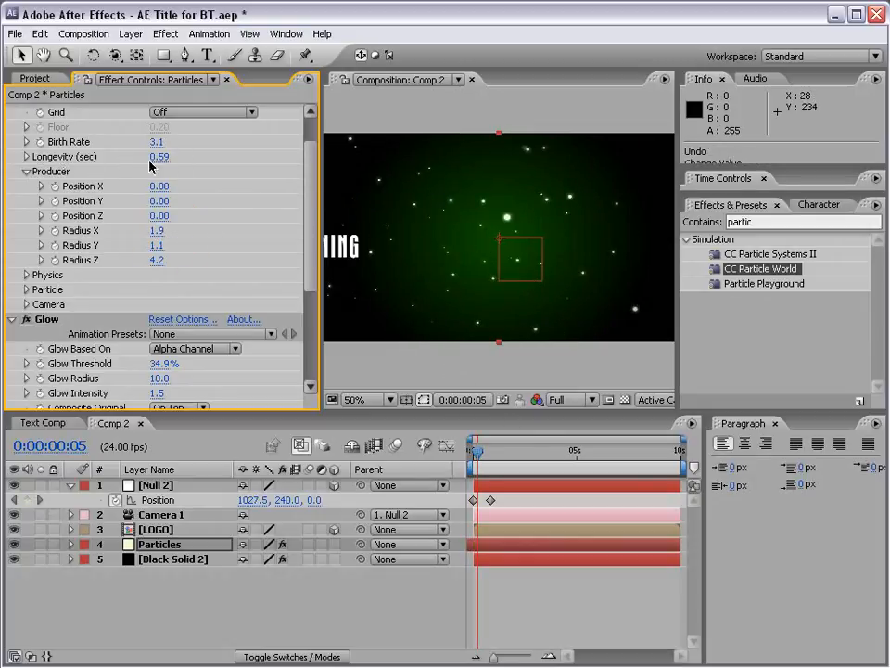
left_click_drag(156, 156, 212, 155)
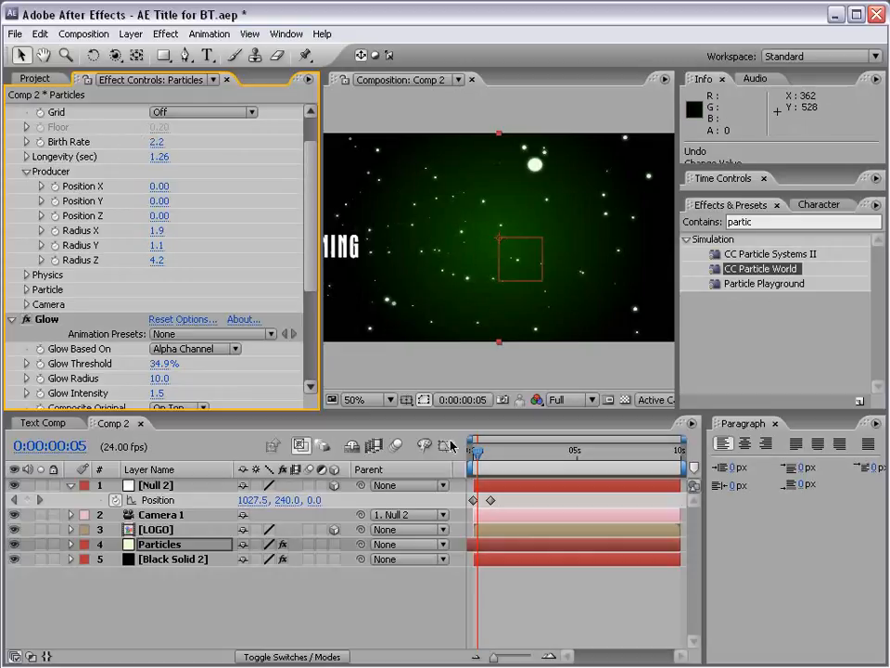
Move the current time to 0:00:00:19 and run a RAM preview of the camera move with the denser particles.
mouse_move(476, 466)
left_mouse_down()
mouse_move(472, 457)
mouse_move(497, 457)
mouse_move(474, 457)
mouse_move(491, 462)
left_mouse_up()
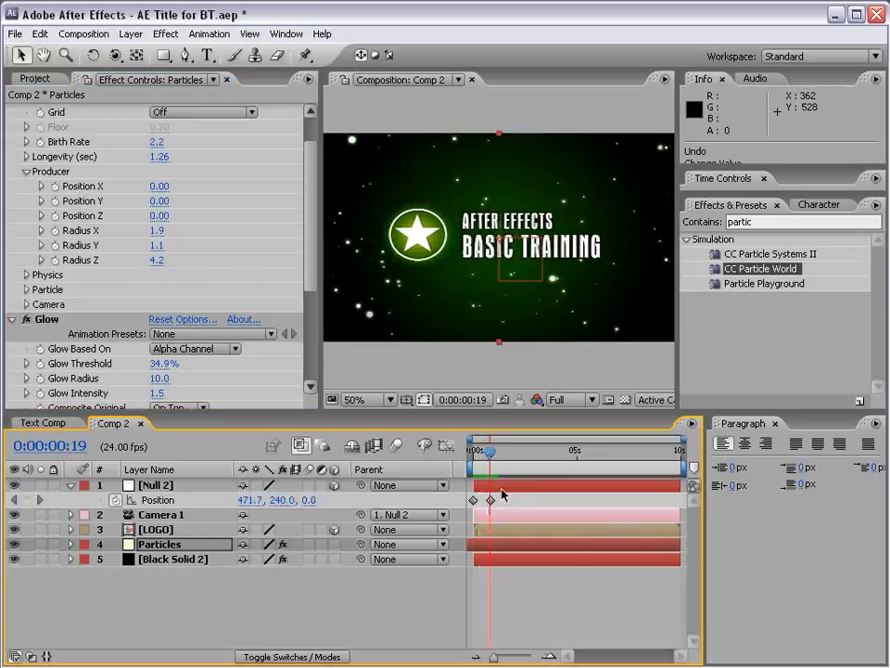
left_click(724, 178)
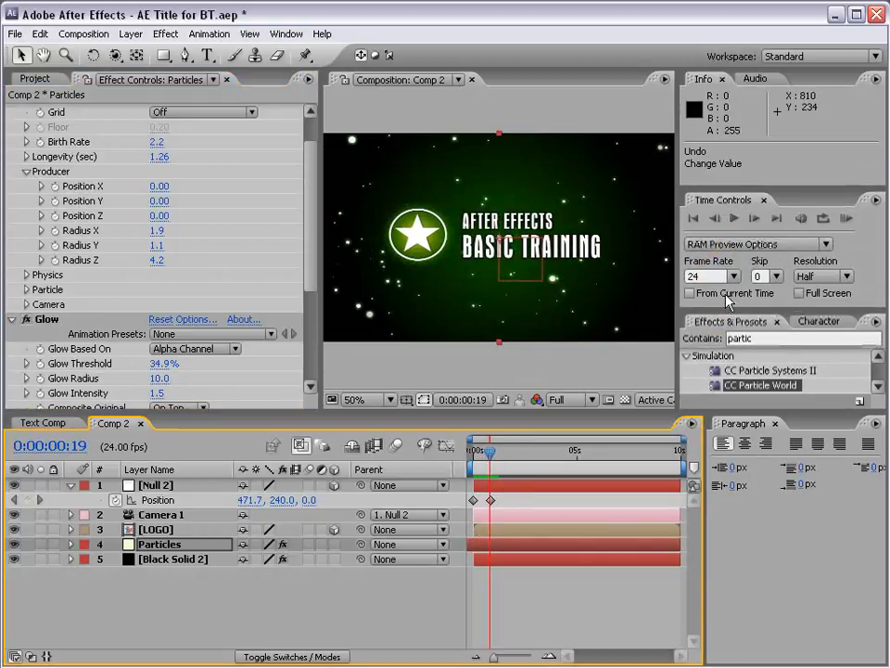
left_click(845, 218)
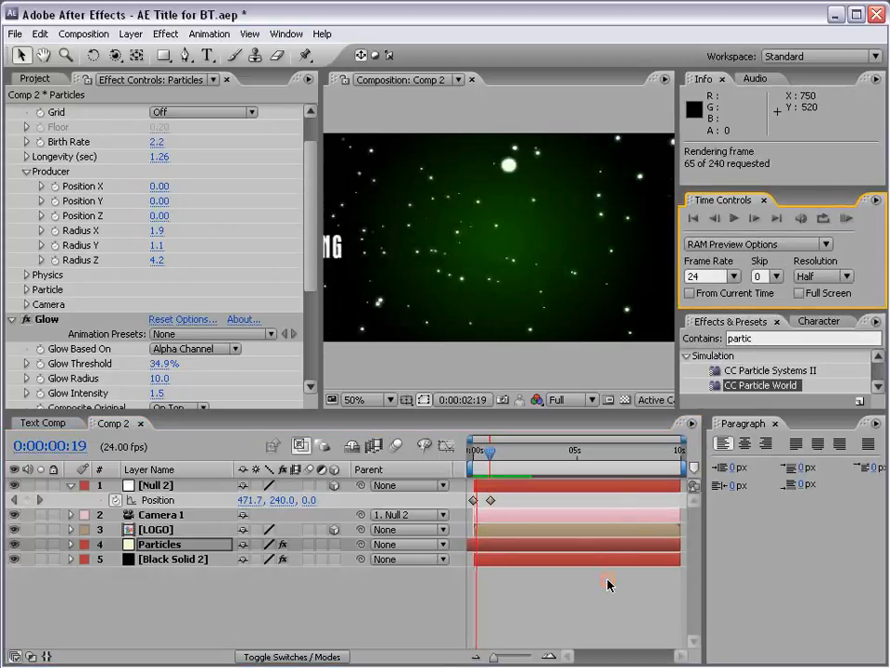
left_click(519, 470)
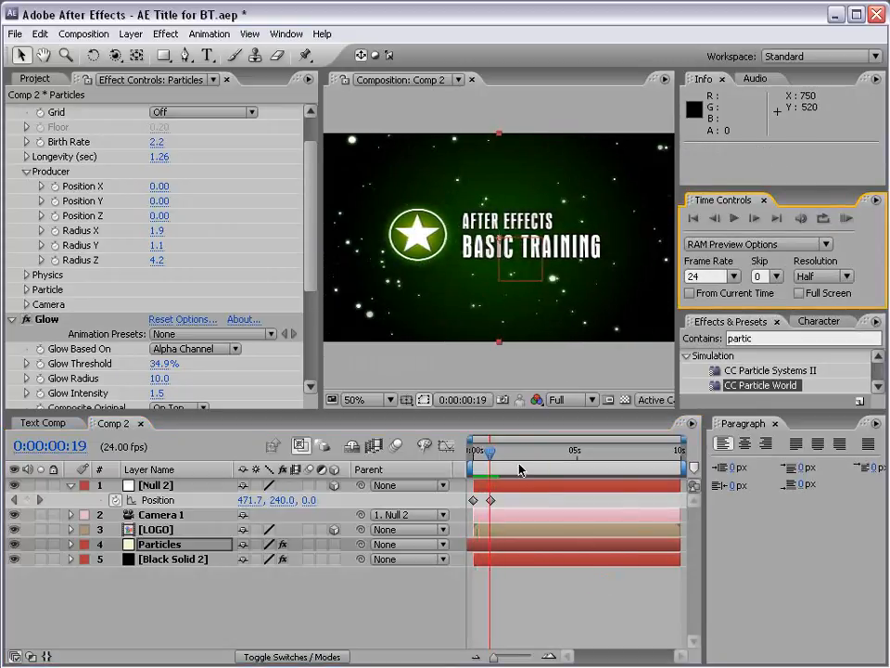
Apply Easy Ease to Null 2's Position keyframe at 0:00:00:20 and check the motion in a RAM preview.
left_click(490, 501)
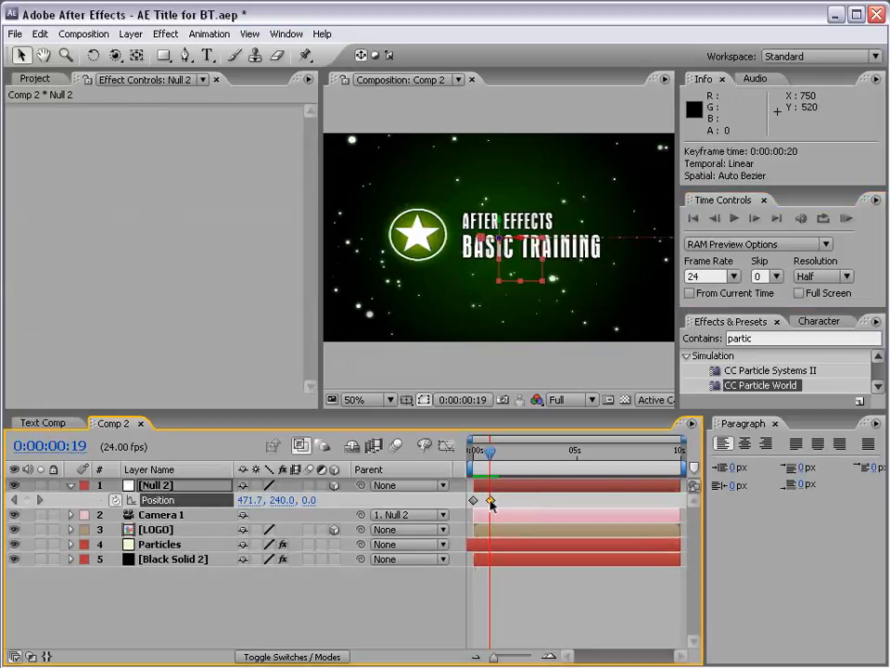
key("F9")
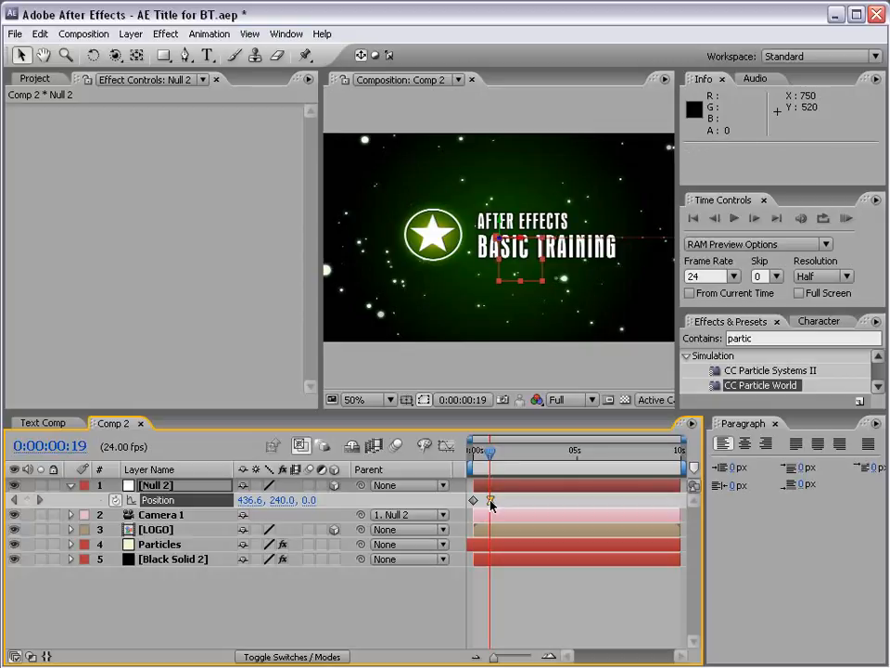
left_click(847, 219)
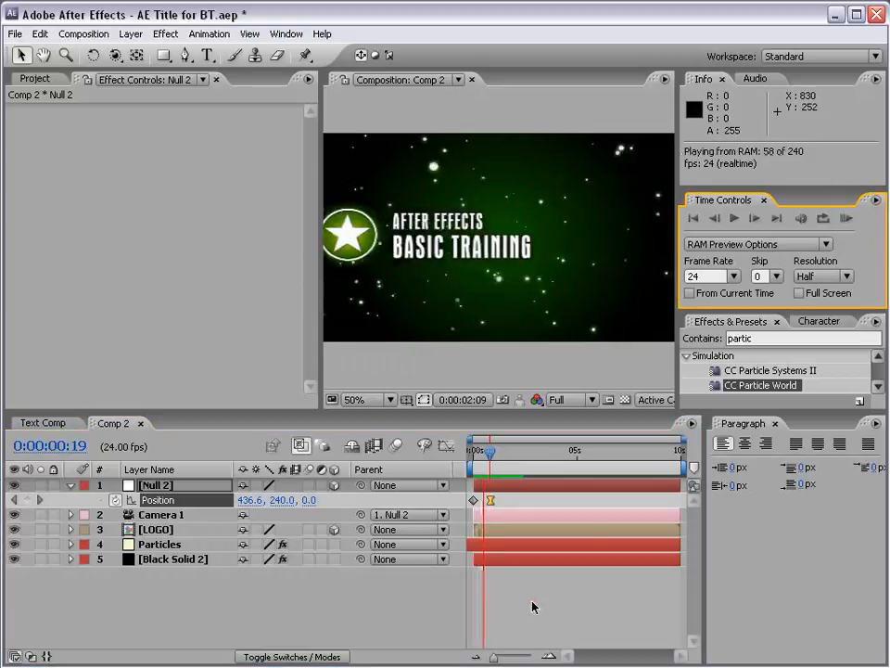
key("space")
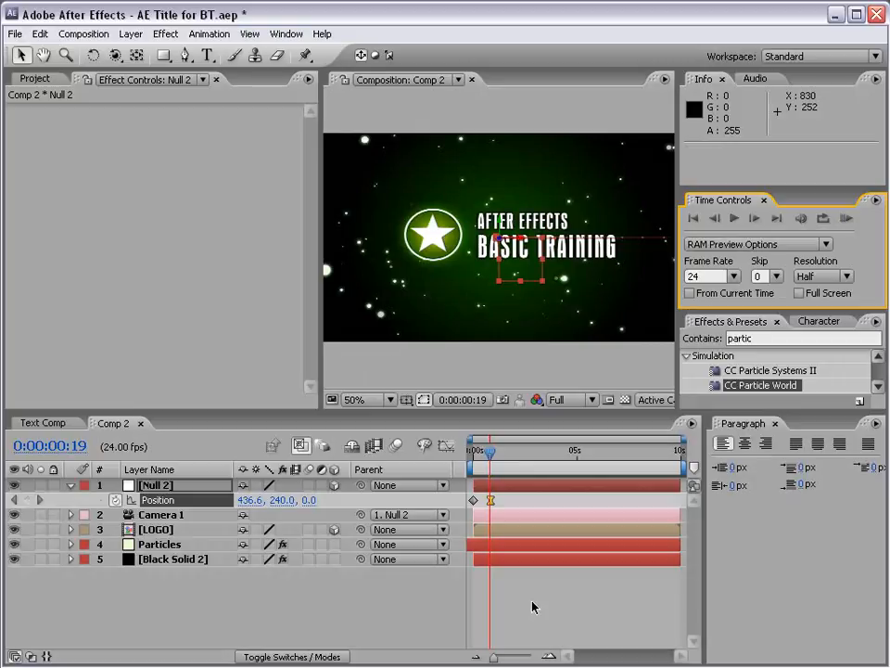
left_click(534, 608)
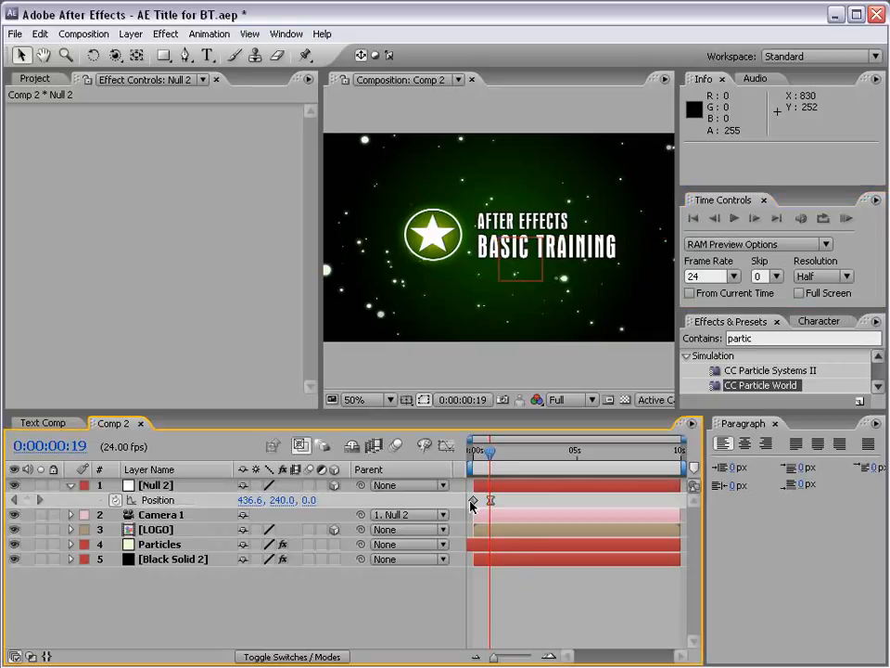
Select the LOGO layer, try rotating it around its current anchor point, and undo the rotation.
left_click(155, 529)
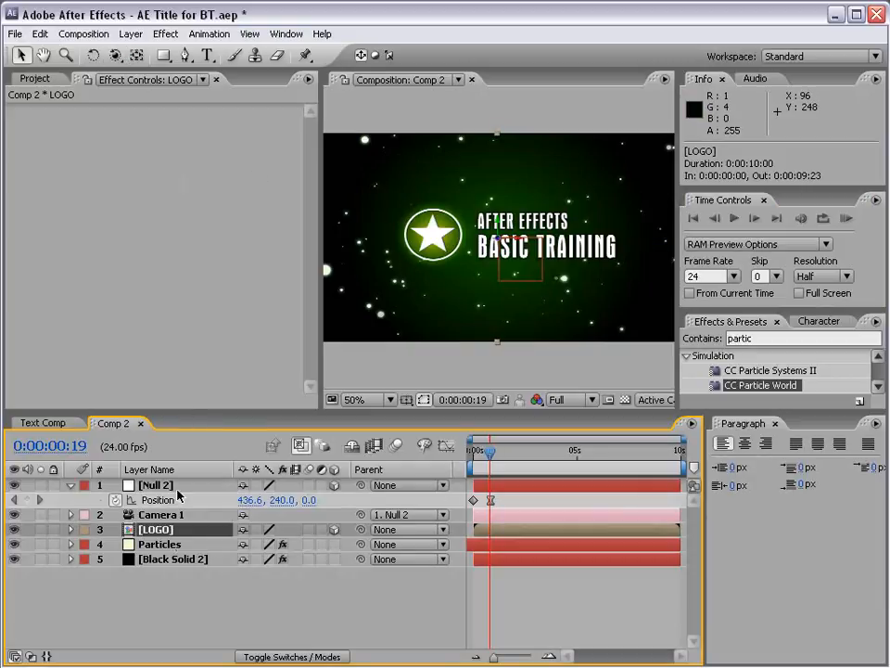
left_click(92, 55)
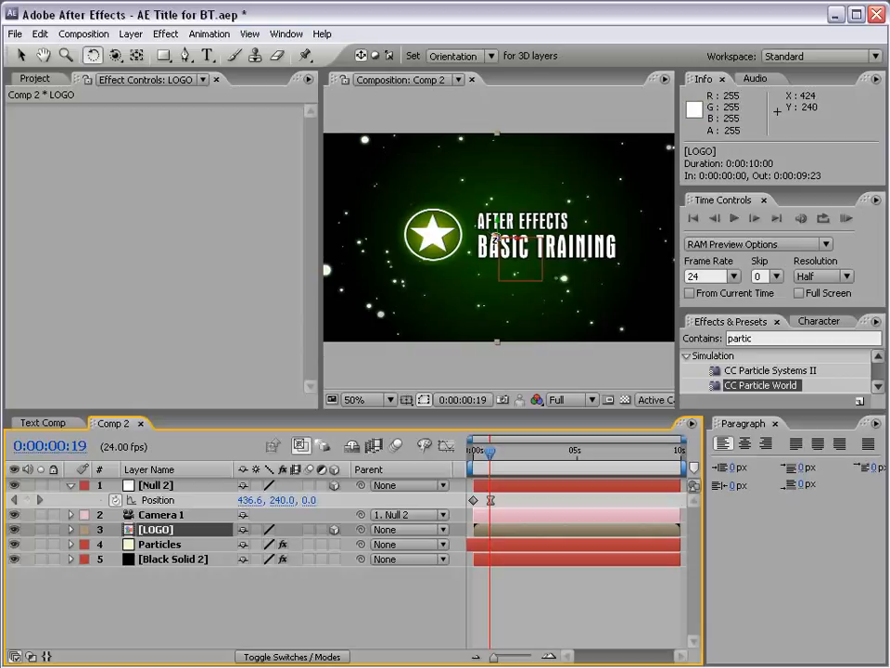
left_click_drag(496, 243, 513, 262)
key("ctrl+z")
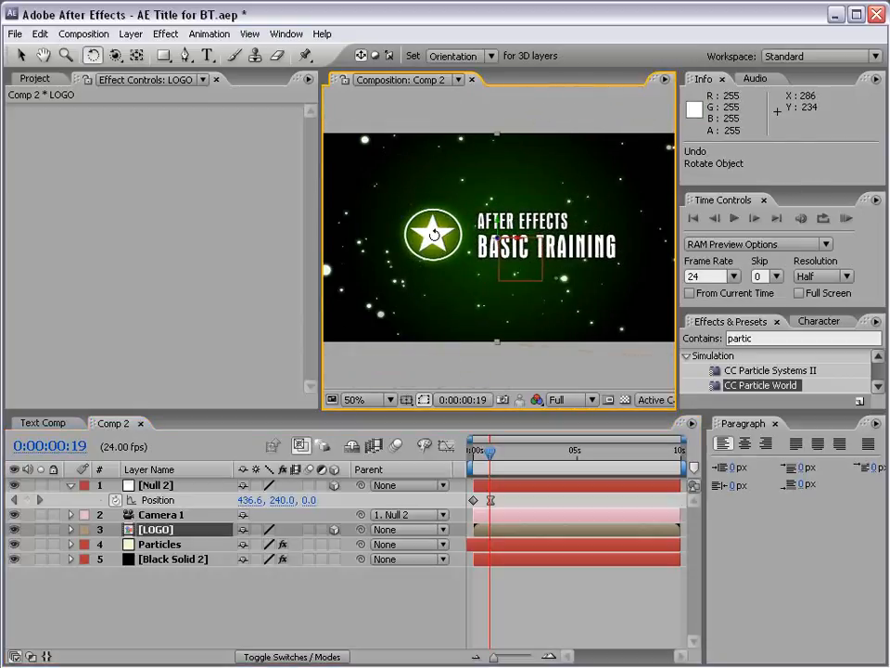
Move the LOGO layer's anchor point to the centre of the star with the Pan Behind tool.
left_click(137, 55)
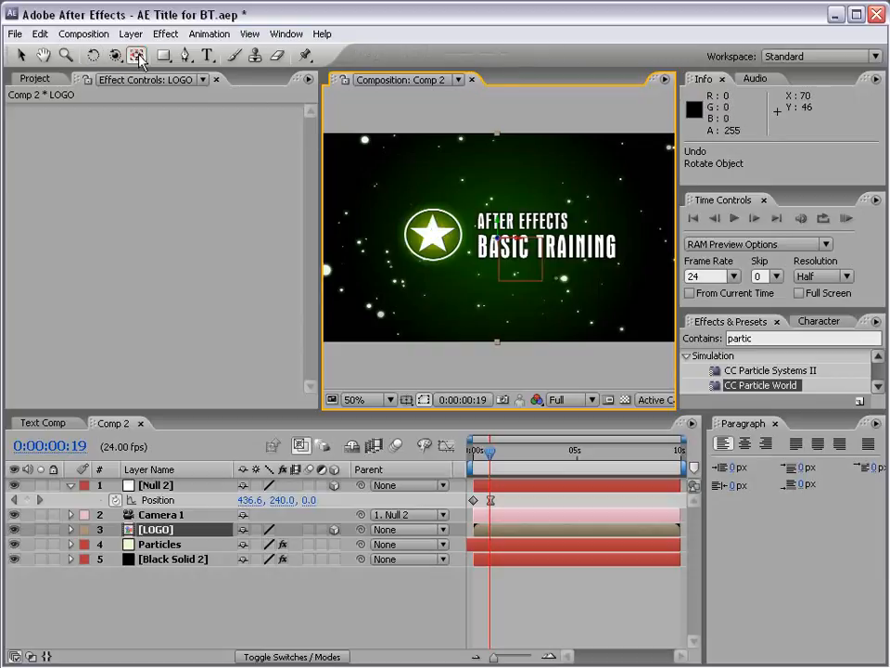
scroll(499, 267, "up", 1)
key("space")
left_click_drag(477, 260, 515, 260)
scroll(515, 261, "up", 1)
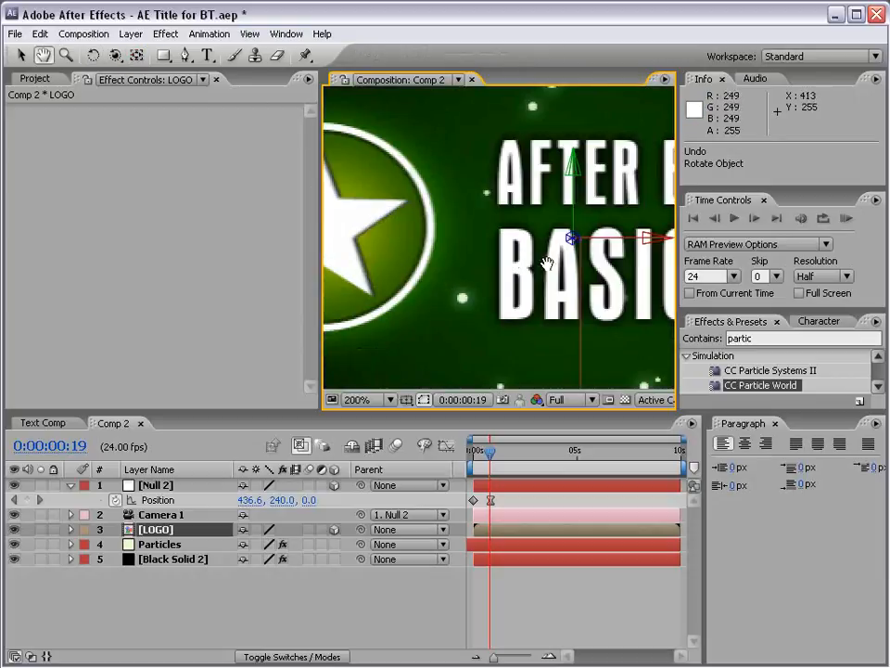
left_click_drag(572, 238, 440, 229)
key("space")
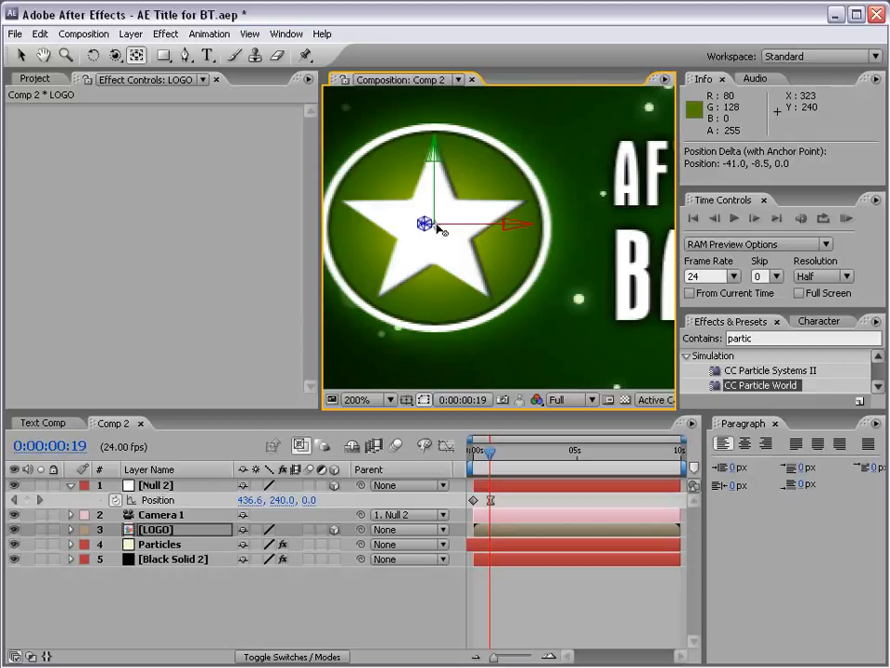
Test rotating the LOGO layer about Z around the star's centre, and undo the rotation.
left_click(93, 55)
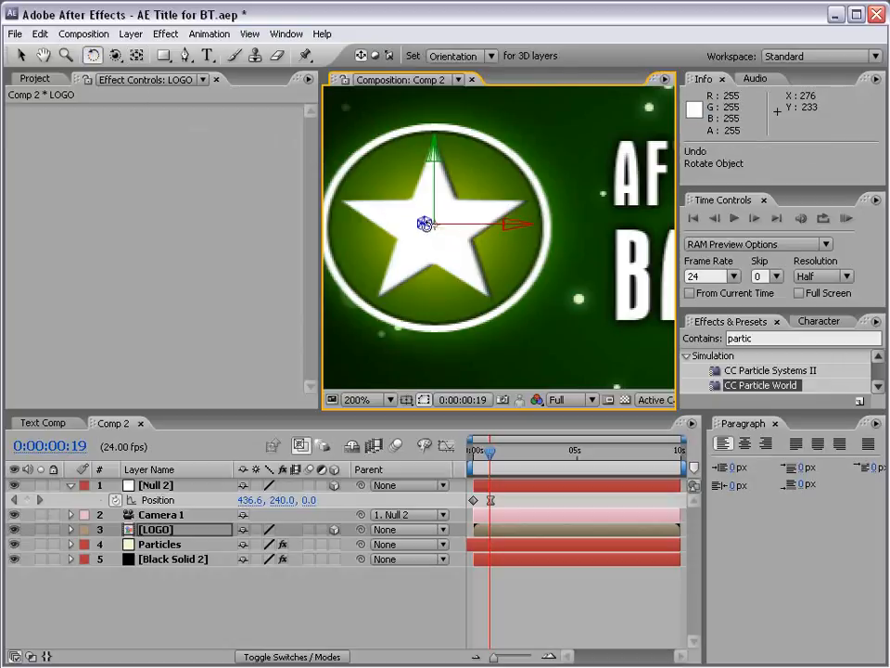
left_click_drag(424, 229, 465, 245)
key("comma")
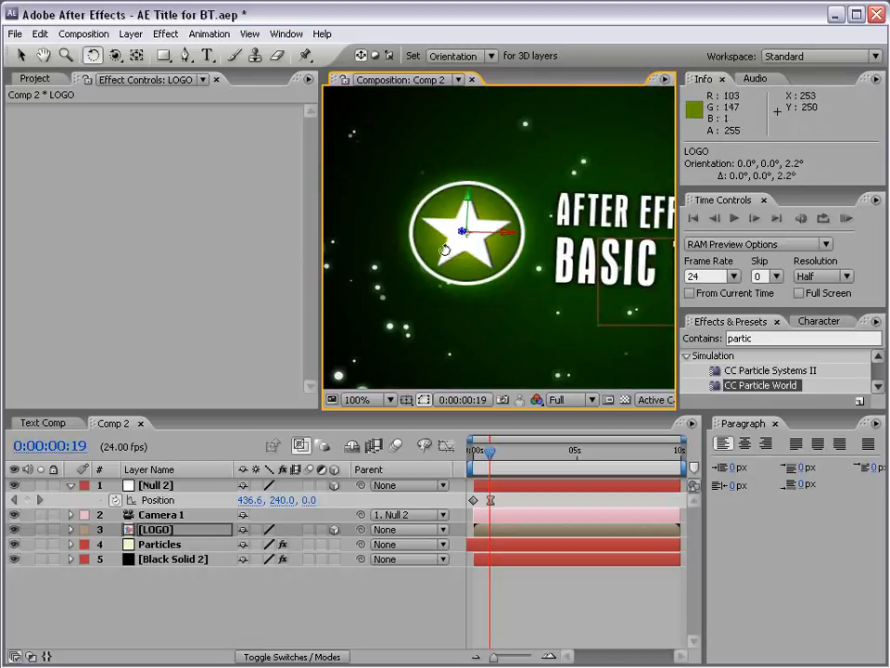
key("ctrl+z")
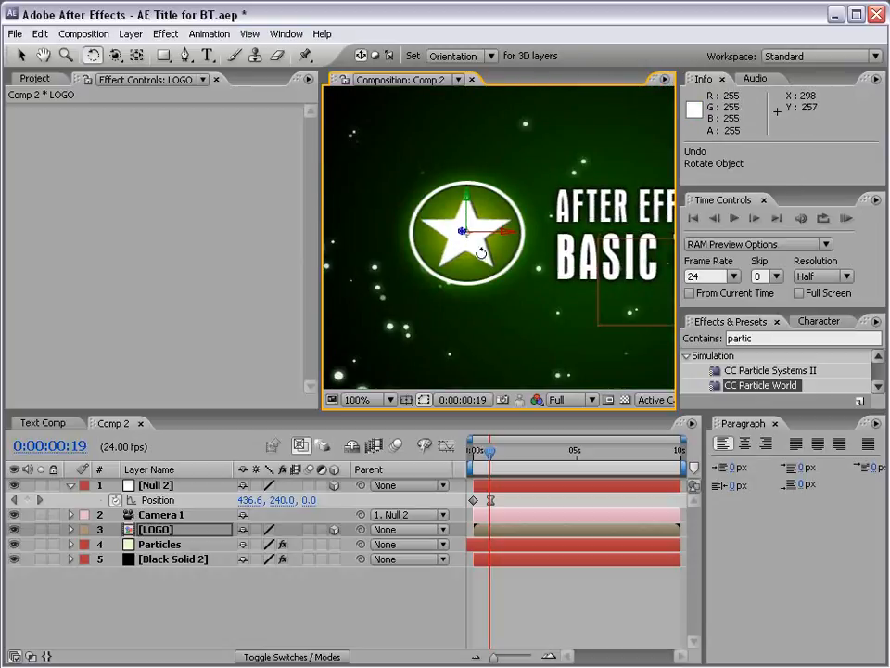
Reveal the LOGO layer's rotation properties and add an Orientation keyframe at 0:00:01:10.
key("comma")
key("h")
key("w")
mouse_move(491, 456)
left_mouse_down()
mouse_move(472, 456)
mouse_move(502, 466)
left_mouse_up()
left_click(162, 533)
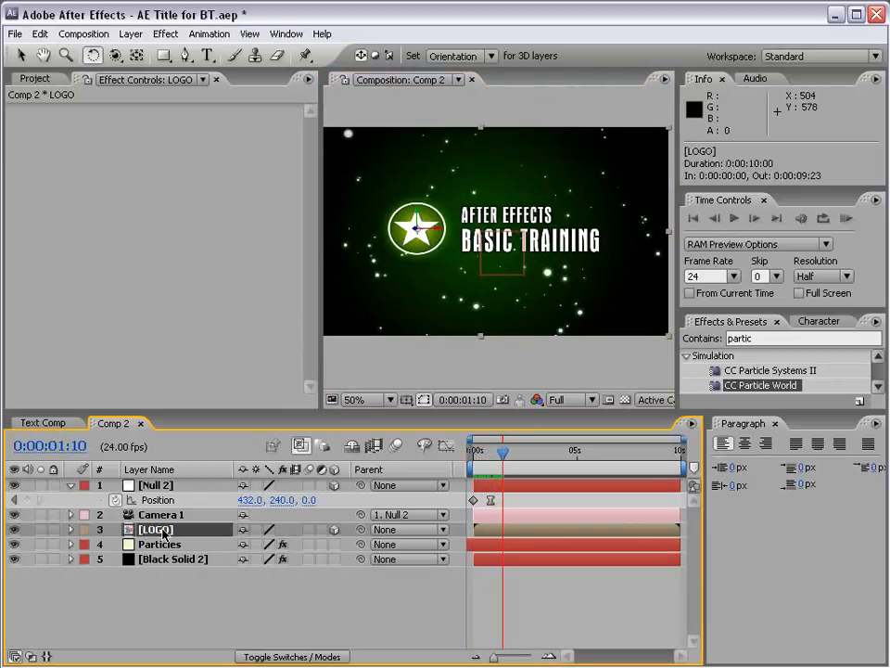
key("r")
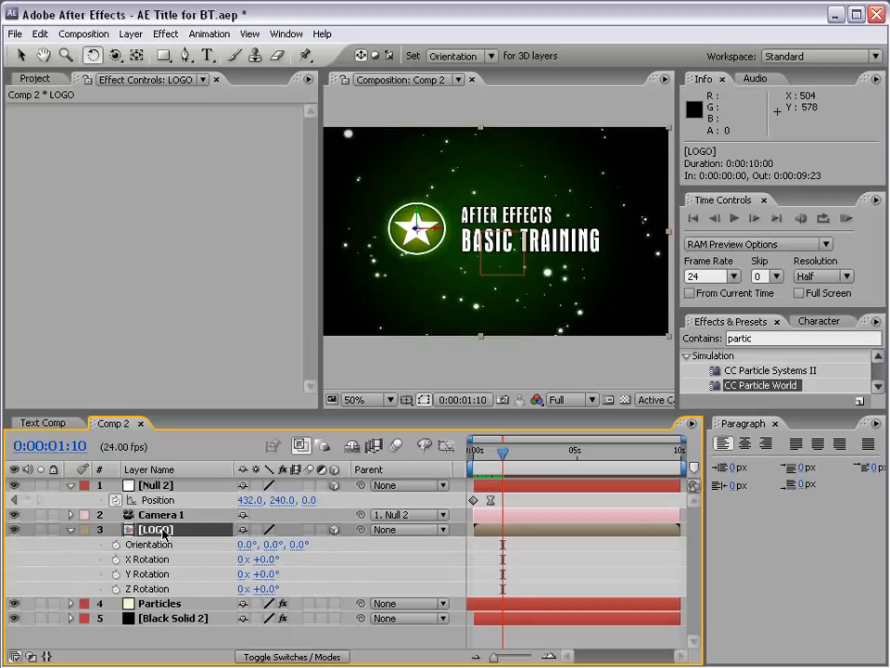
left_click(115, 546)
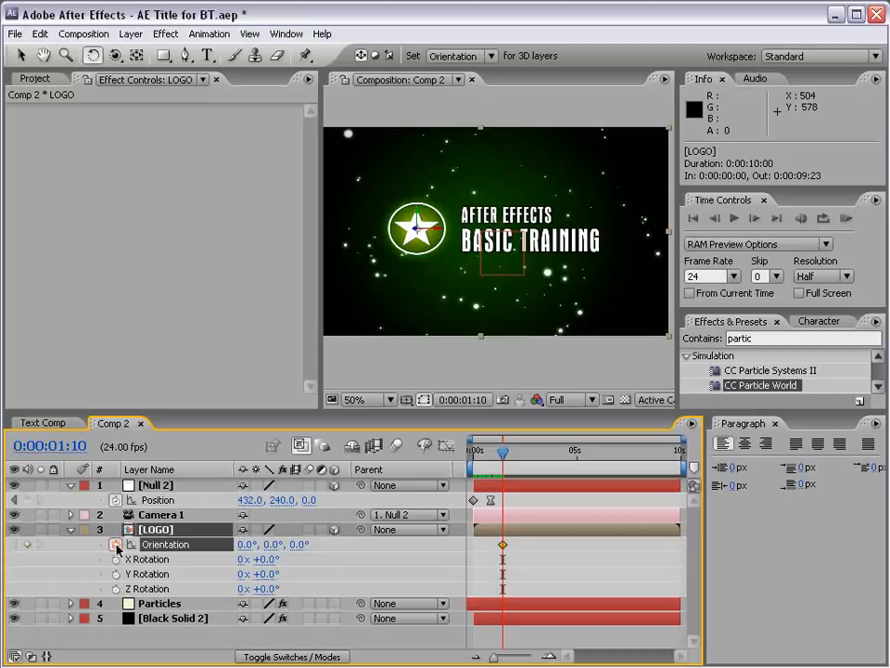
At 0:00:02:01, set the LOGO layer's Z orientation to 90° to create a second keyframe.
left_click_drag(504, 456, 515, 455)
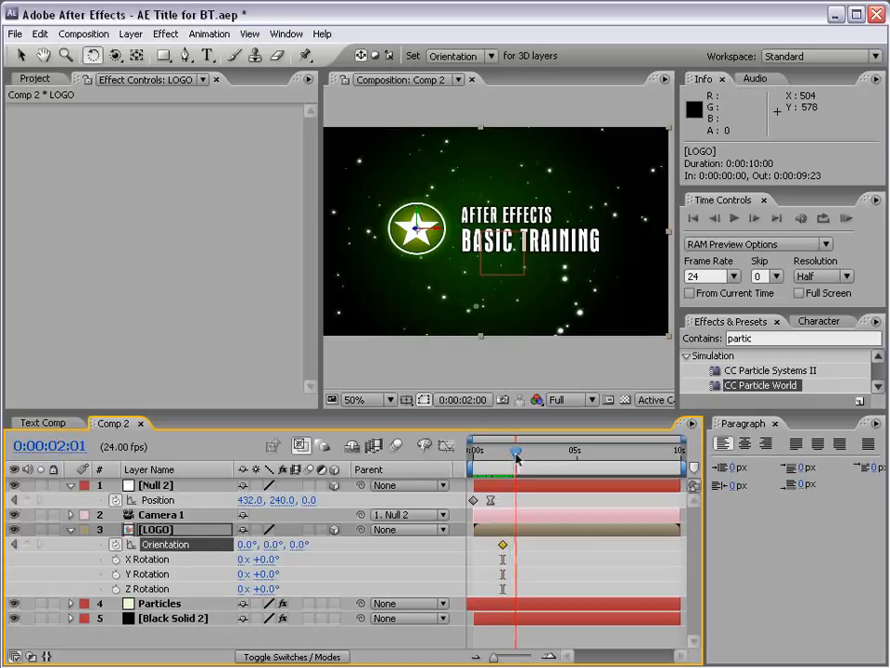
left_click_drag(293, 551, 337, 544)
left_click(303, 545)
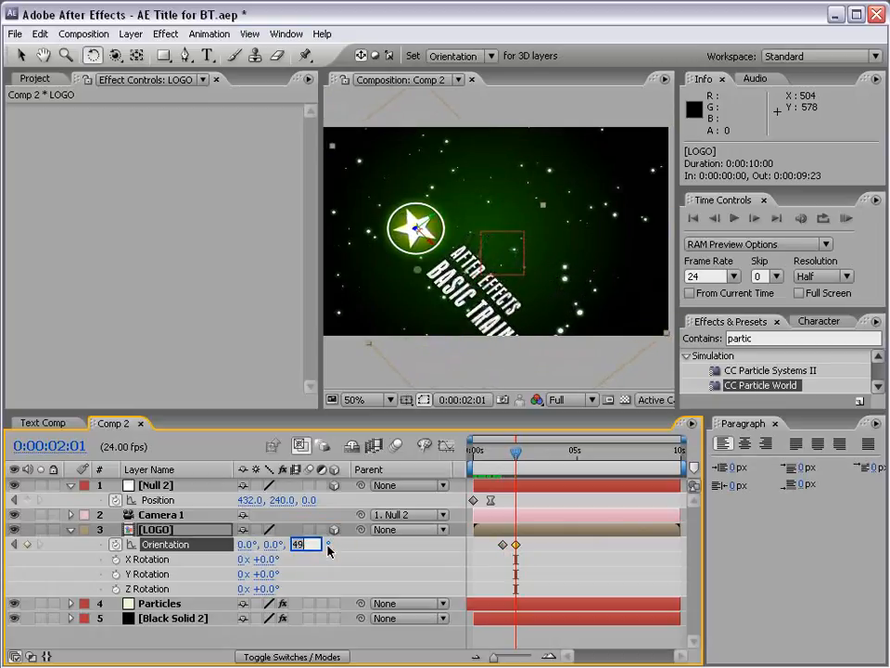
type("9")
key("Return")
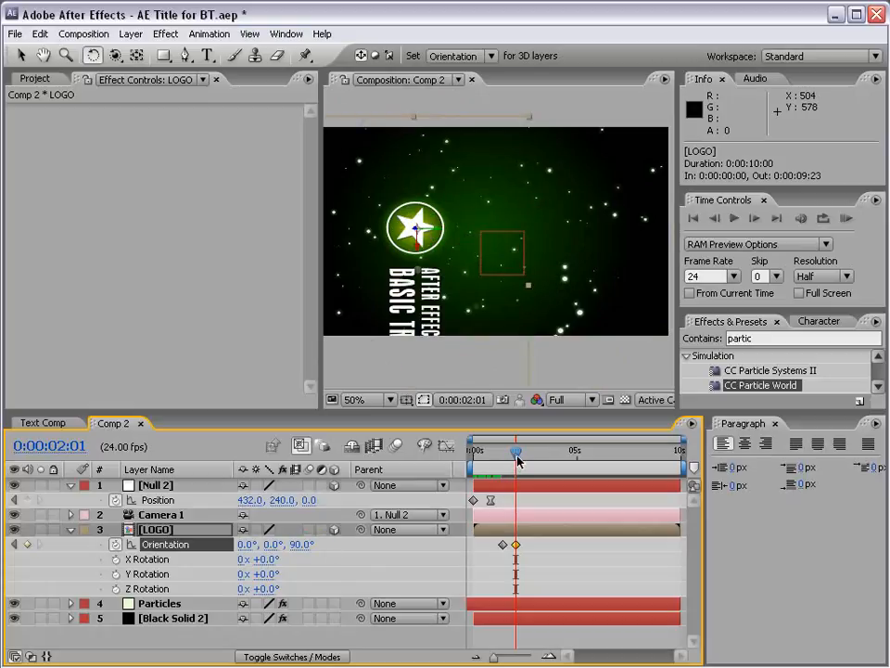
Apply Easy Ease to both Orientation keyframes of the LOGO layer.
mouse_move(513, 462)
left_mouse_down()
mouse_move(499, 462)
mouse_move(514, 463)
left_mouse_up()
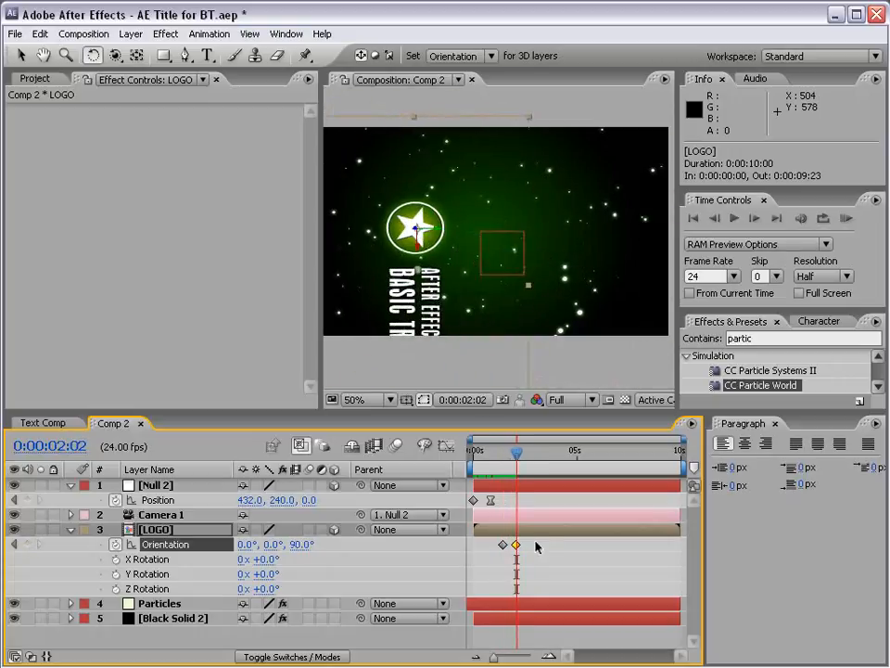
left_click(503, 544, "shift")
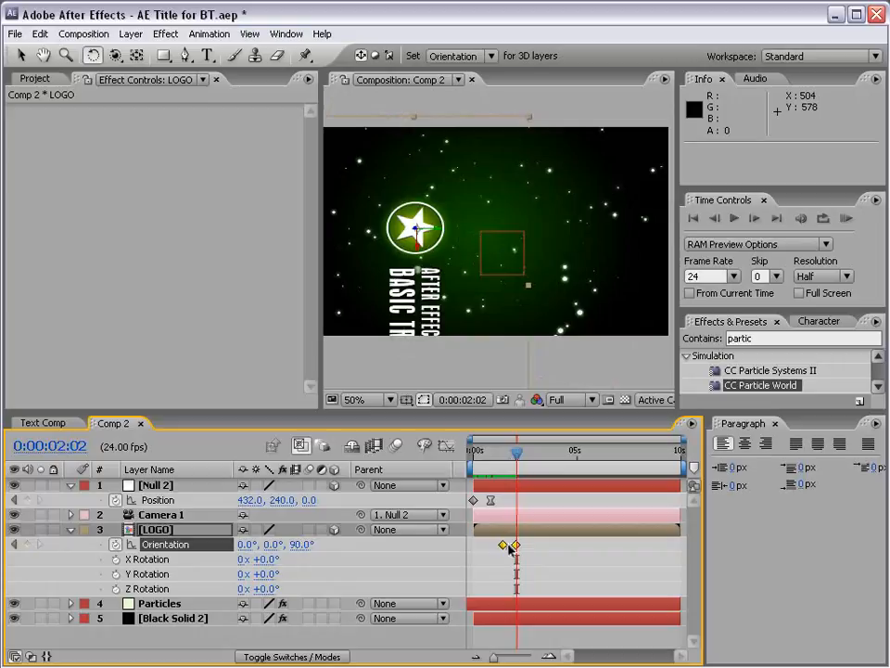
key("F9")
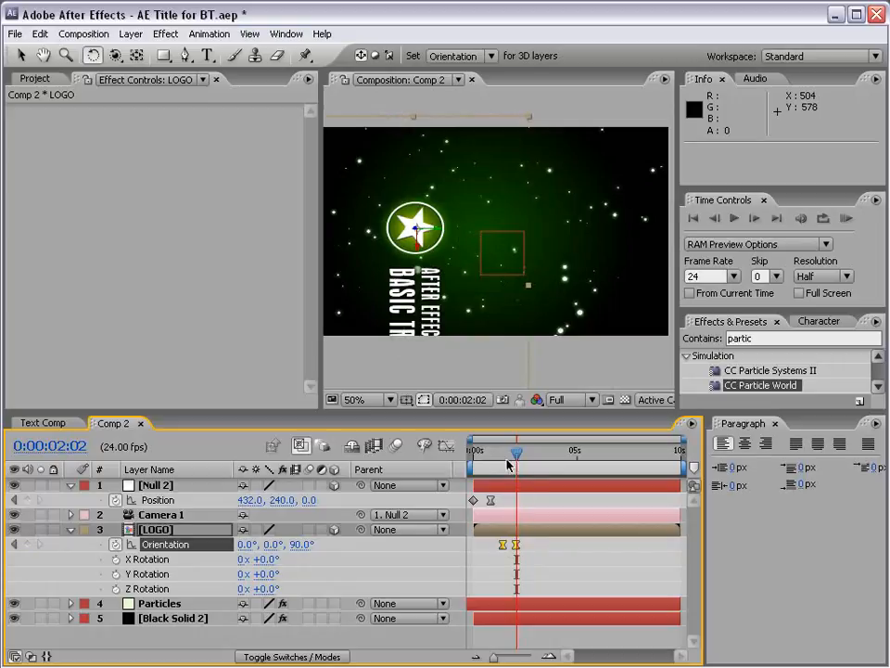
mouse_move(508, 463)
left_mouse_down()
mouse_move(501, 456)
mouse_move(519, 453)
left_mouse_up()
Add a Position keyframe to Null 2 at 0:00:02:02, and set its Z position to about 1414 at 0:00:02:16.
left_click(157, 487)
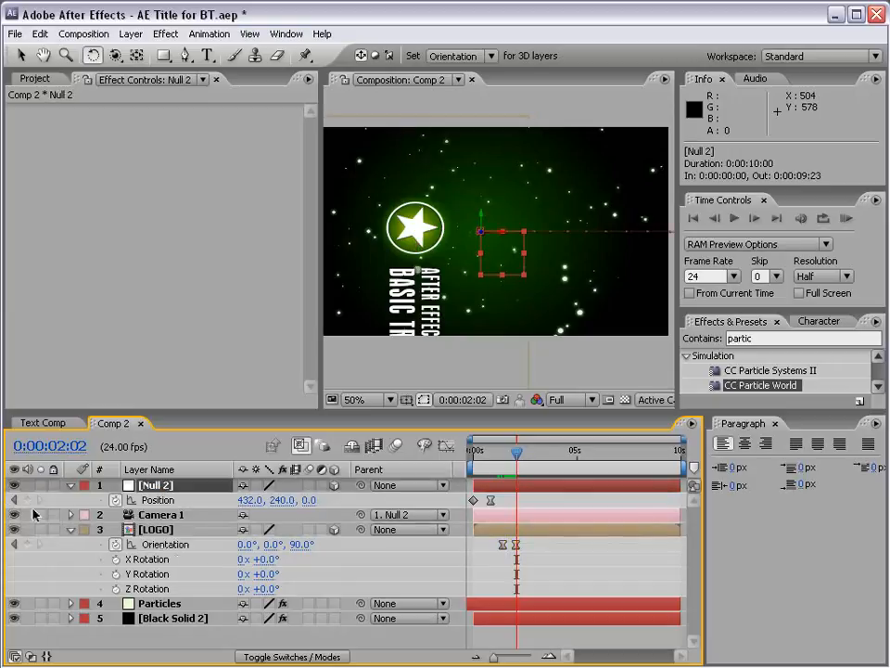
left_click(29, 500)
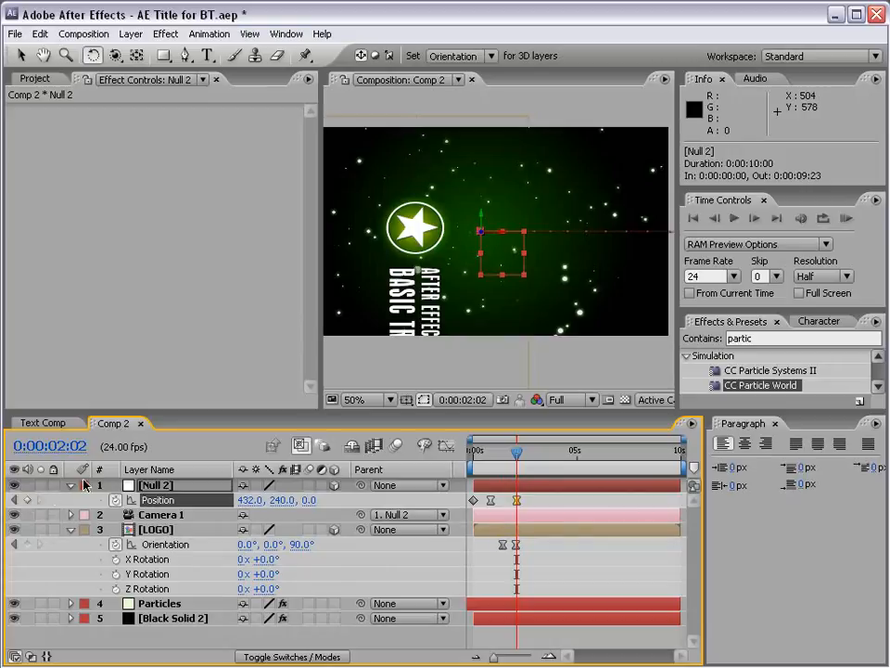
left_click_drag(516, 455, 528, 455)
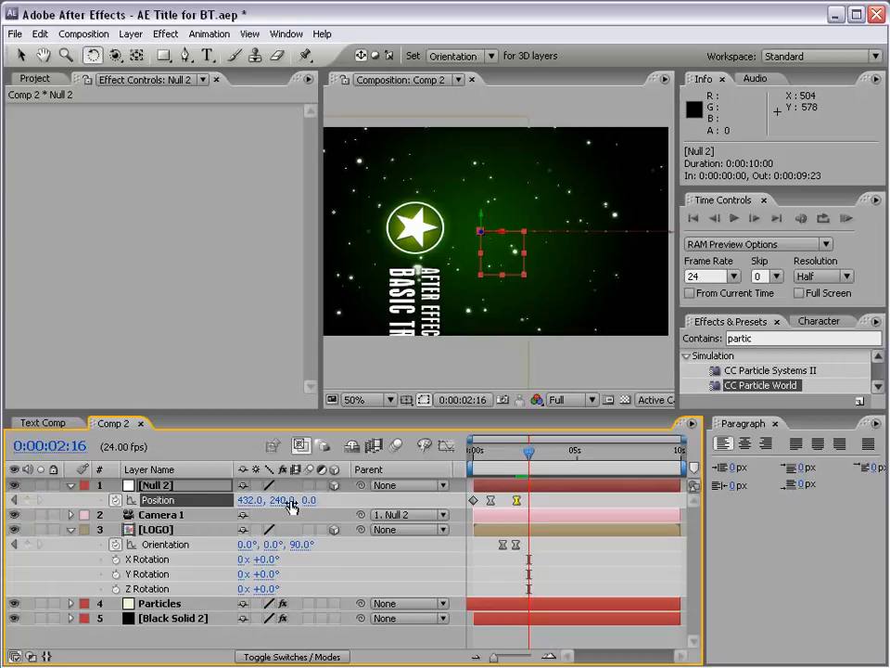
left_click_drag(312, 500, 646, 424)
left_click_drag(319, 522, 347, 506)
left_click_drag(475, 453, 529, 454)
mouse_move(513, 455)
left_mouse_down()
mouse_move(484, 455)
mouse_move(530, 453)
left_mouse_up()
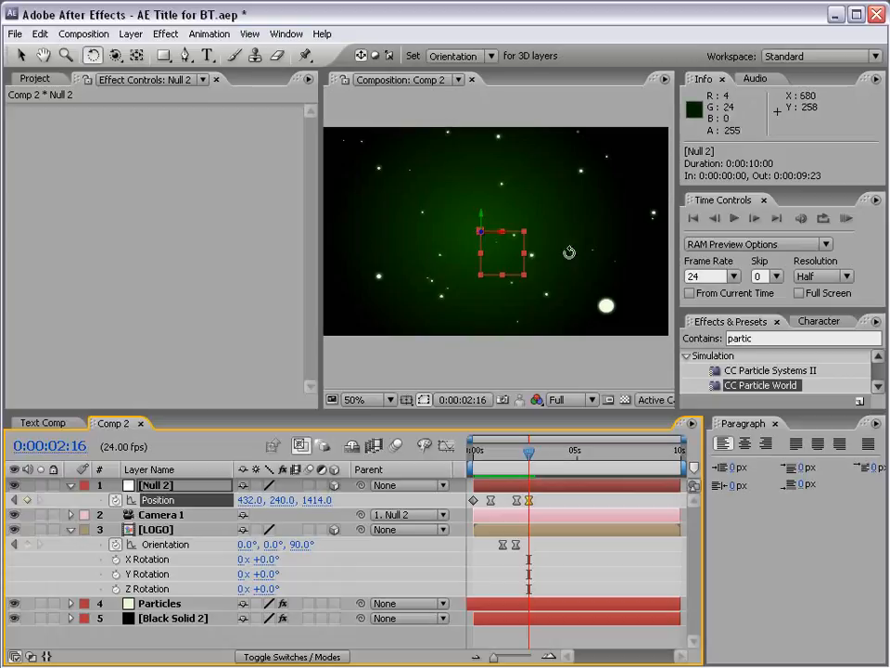
Return to 0:00:00:20, collapse the open layer properties, and save the project with the Selection tool active.
left_click_drag(530, 454, 491, 452)
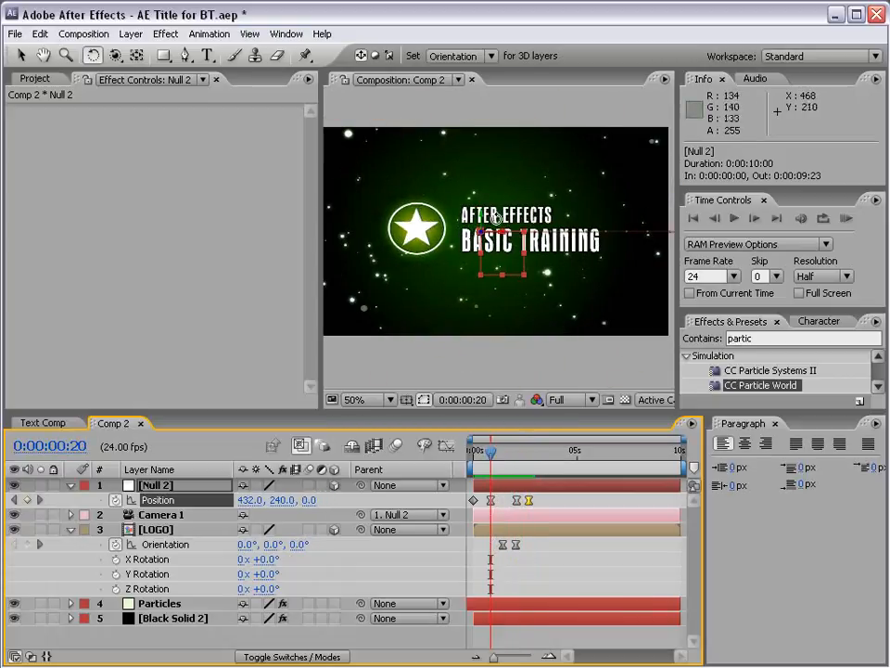
left_click(70, 485)
left_click(72, 515)
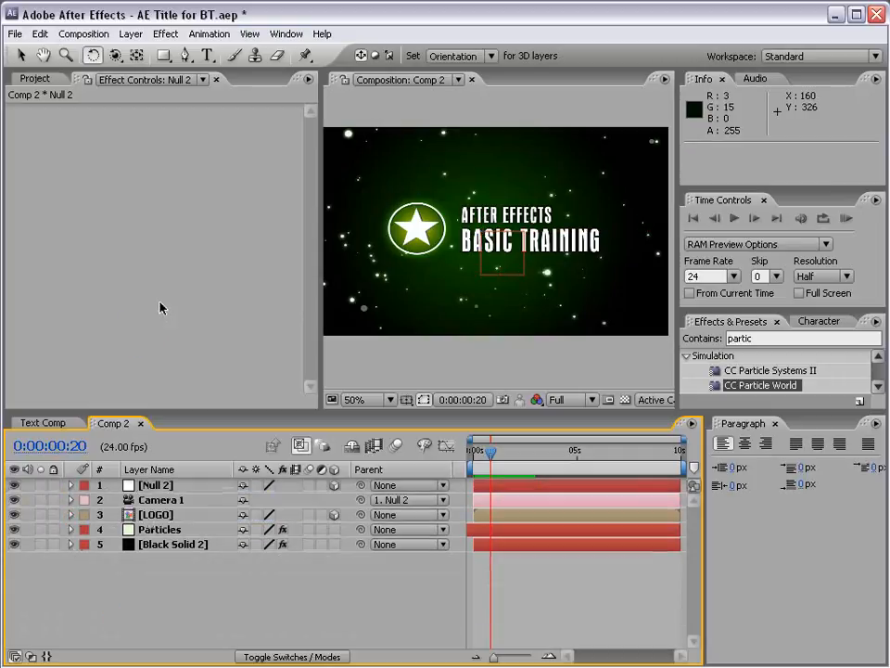
key("v")
key("ctrl+s")
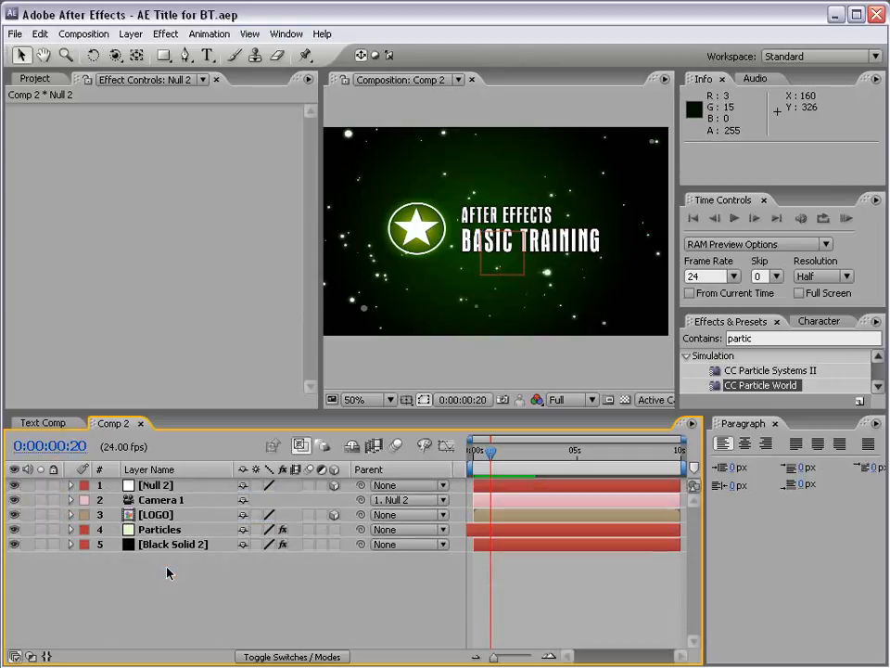
Open the LOGO composition and copy its AFTER EFFECTS text layer.
left_click(151, 516)
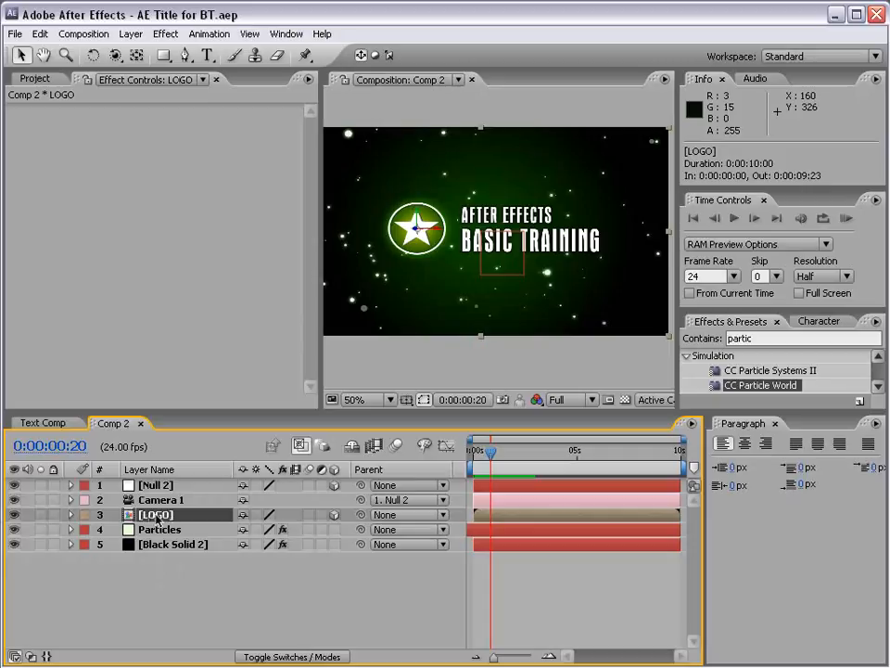
double_click(151, 515)
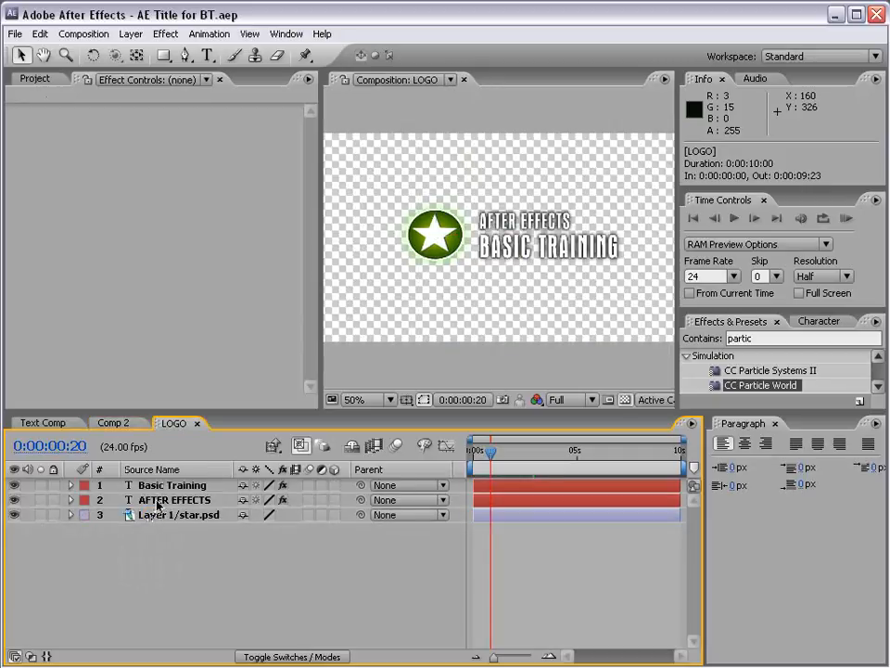
left_click(157, 502)
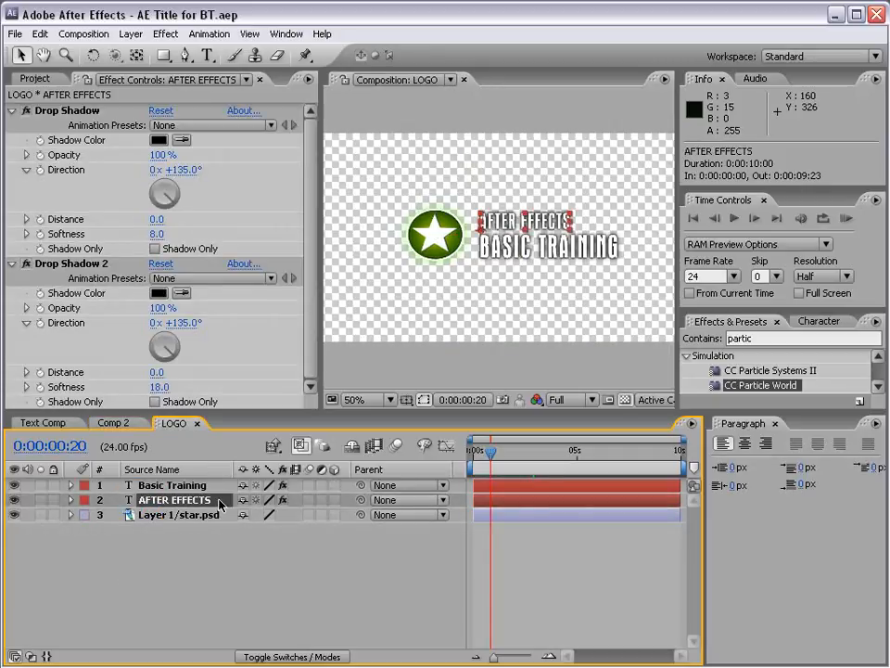
key("ctrl+c")
left_click(39, 34)
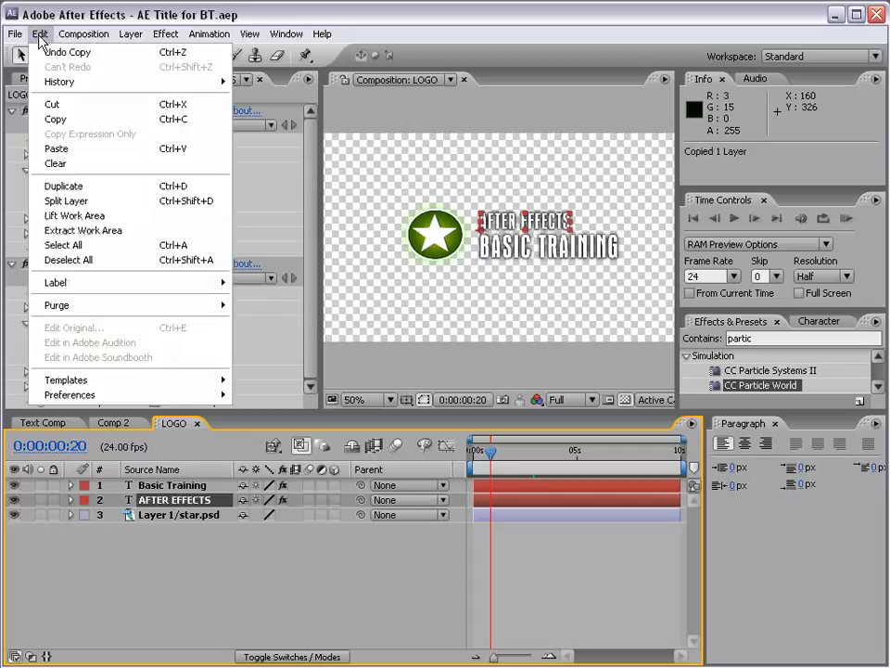
left_click(89, 121)
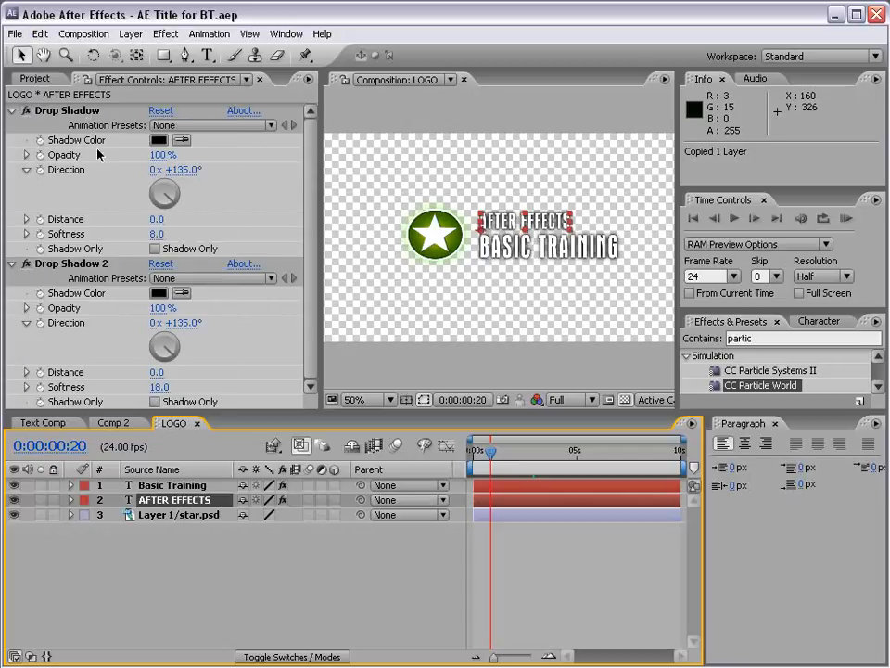
Paste the text layer into Comp 2, raise it above the title to Y 137, and place it first in the layer stack.
left_click(114, 423)
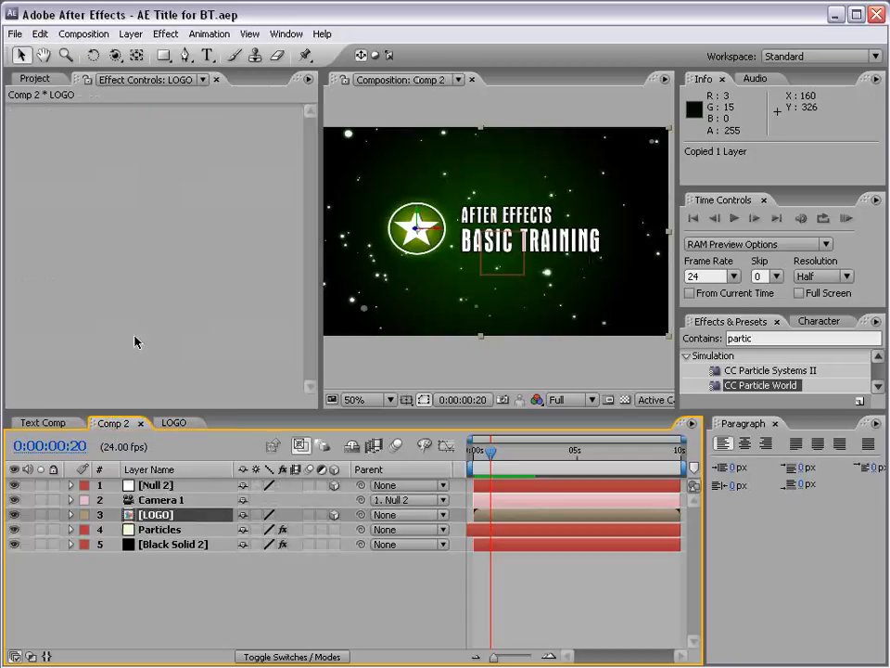
left_click(40, 34)
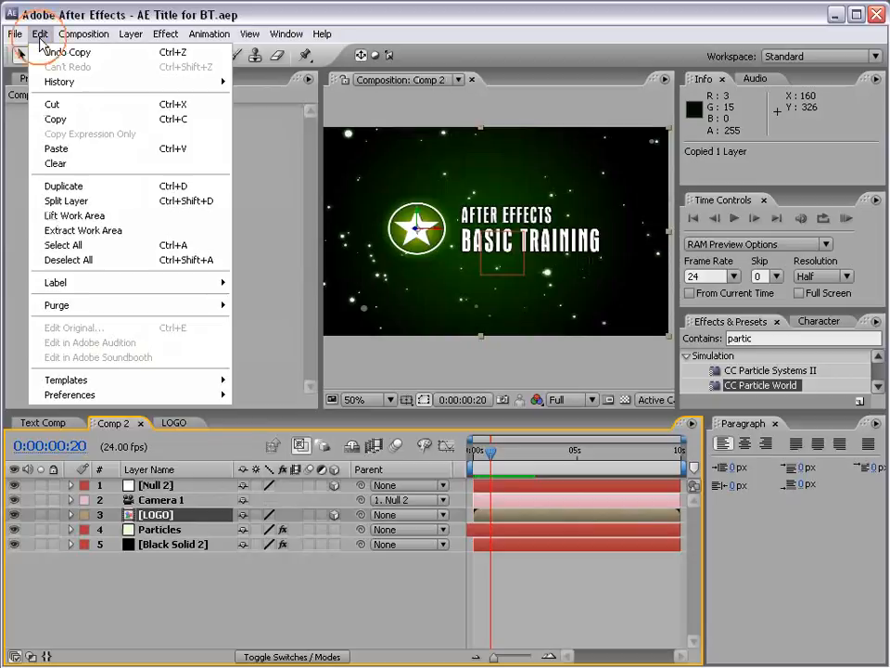
left_click(58, 148)
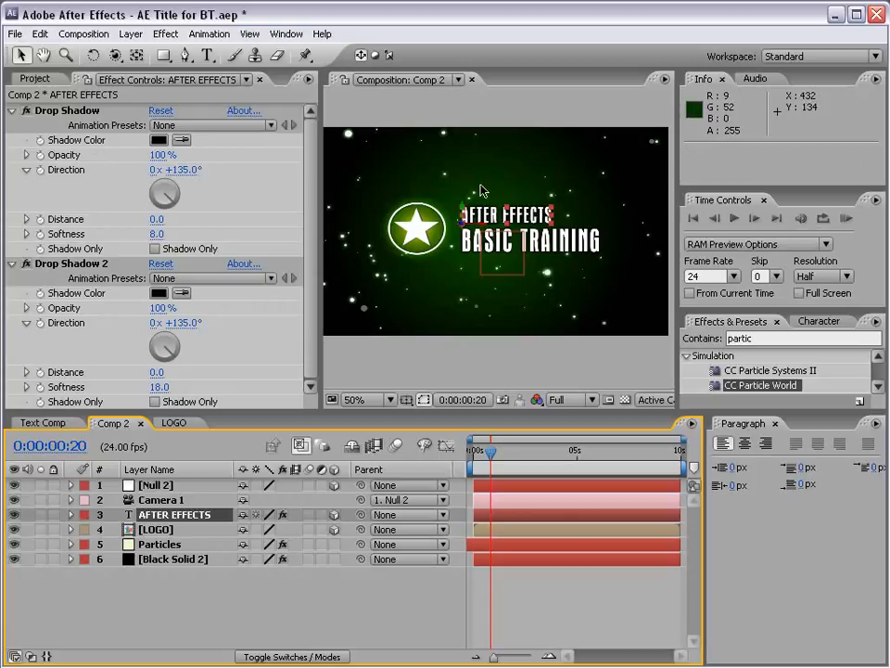
left_click_drag(466, 218, 467, 180)
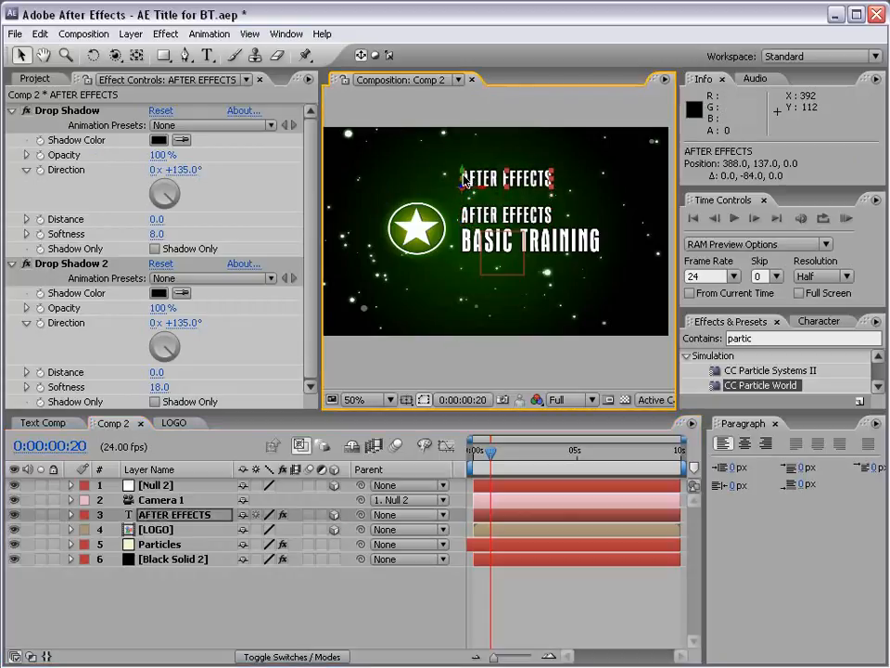
left_click_drag(168, 521, 175, 478)
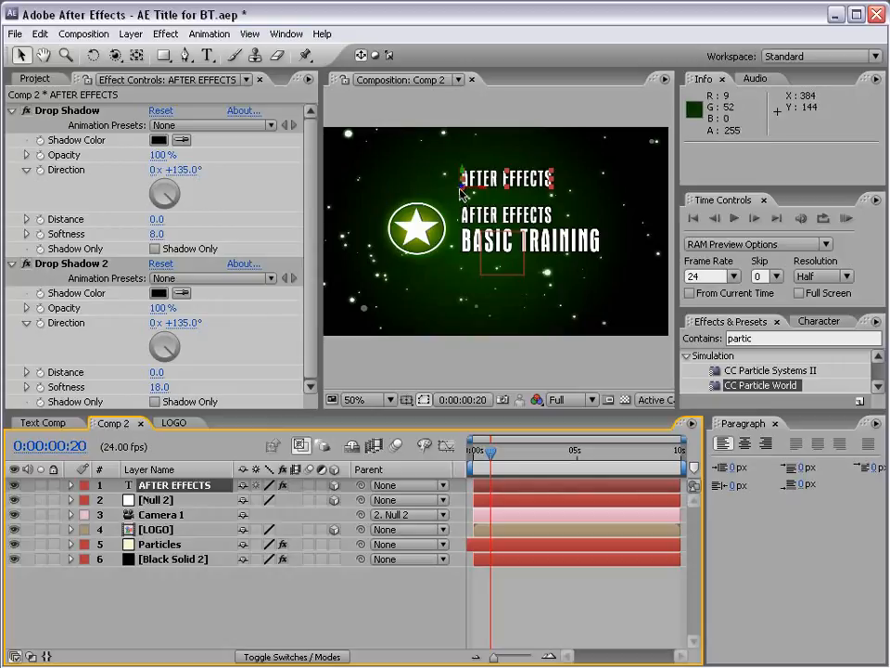
Push the AFTER EFFECTS text layer back to about Z 2066.8 and raise it to Y 62.
scroll(462, 192, "up", 2)
scroll(467, 207, "down", 1)
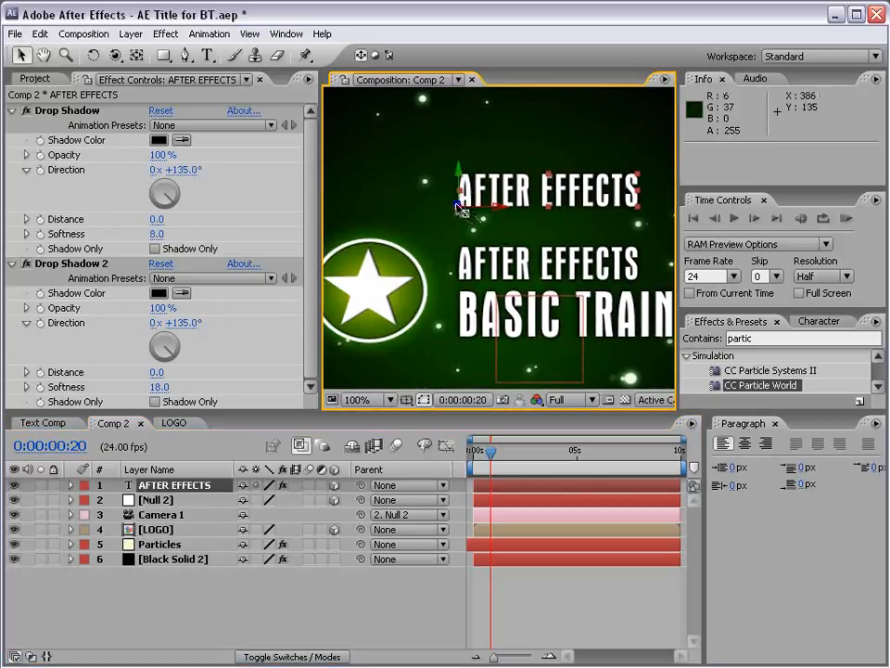
left_click_drag(458, 206, 493, 389)
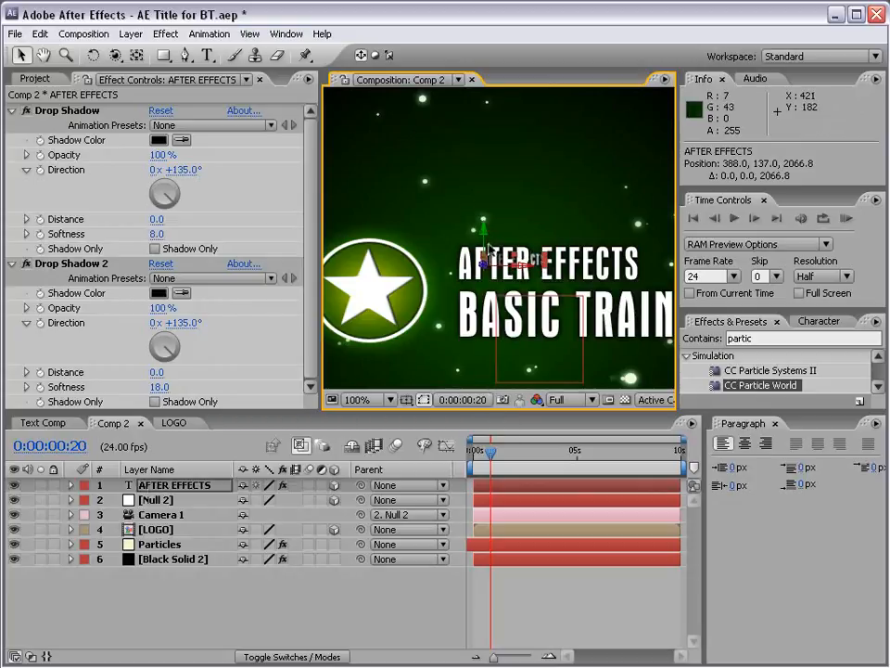
mouse_move(488, 255)
left_mouse_down()
mouse_move(487, 198)
mouse_move(491, 234)
left_mouse_up()
scroll(459, 231, "down", 1)
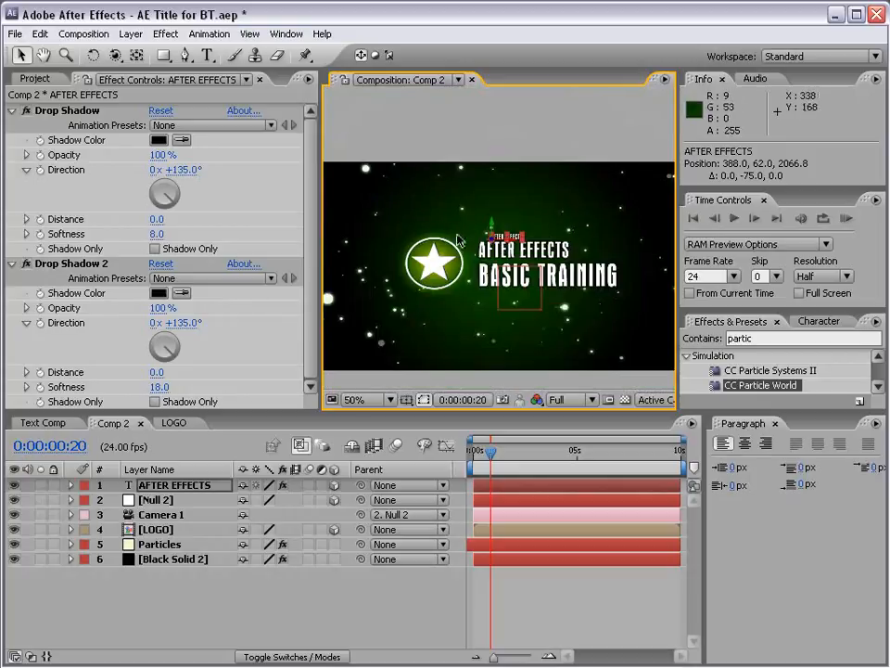
At 0:00:02:21, lower the AFTER EFFECTS text layer to Y 284, near the middle of the frame.
left_click(548, 634)
left_click_drag(494, 461, 533, 455)
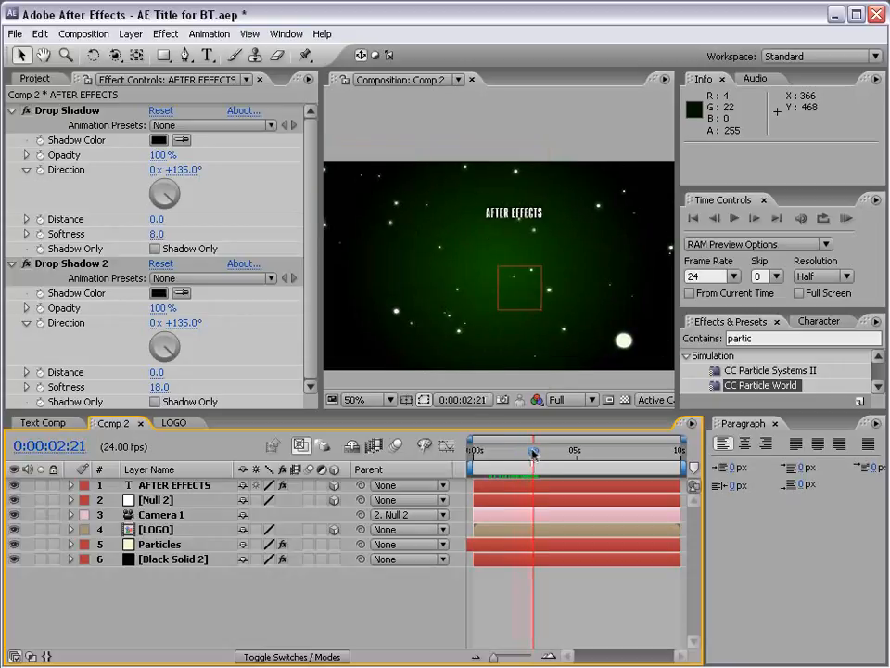
left_click(517, 220)
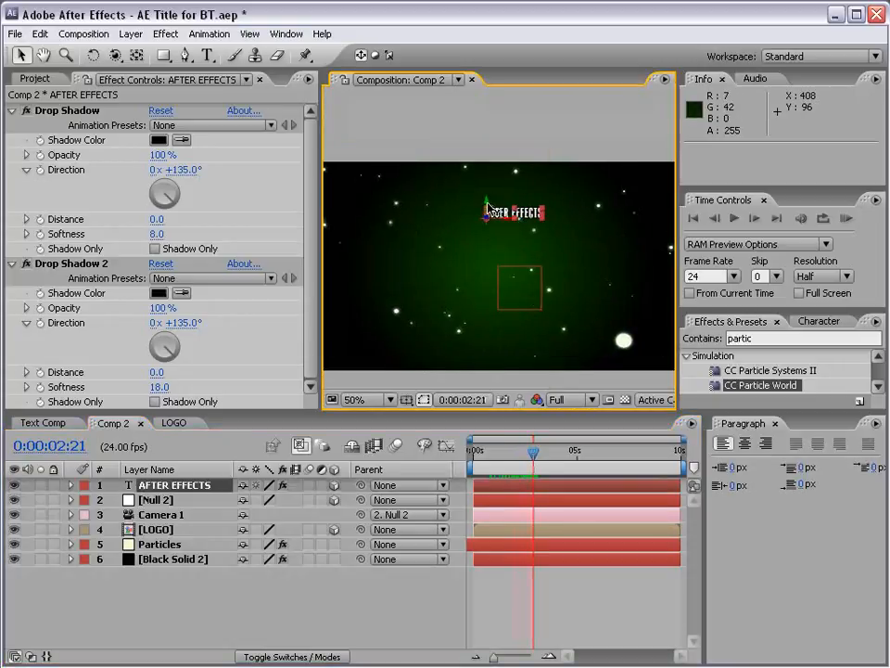
left_click_drag(488, 210, 488, 304)
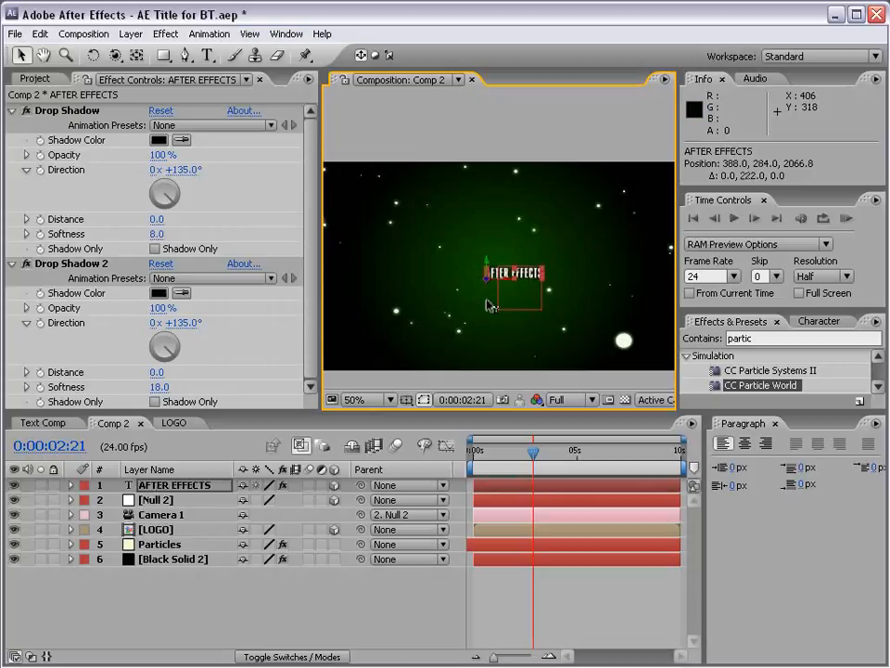
Centre the AFTER EFFECTS text at about 343.3, 256.2, 1166.8 using the Title/Action Safe guides, and hide the guides.
left_click(405, 400)
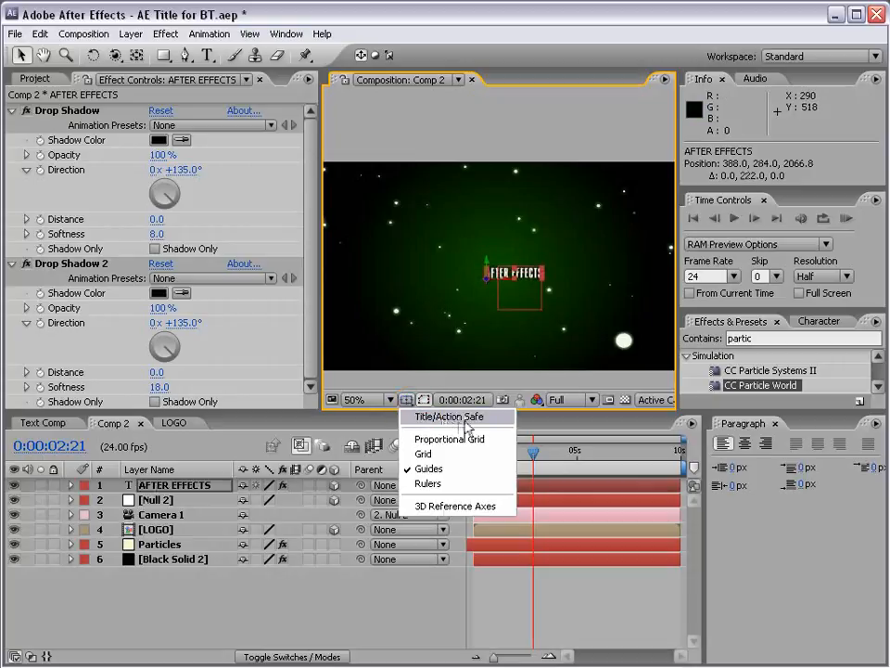
left_click(461, 418)
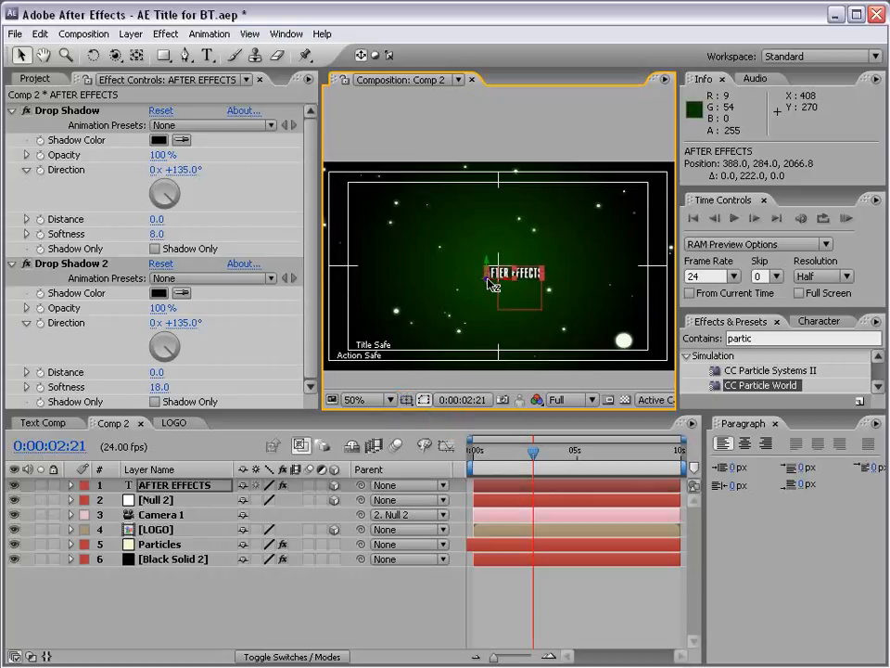
left_click_drag(491, 283, 505, 267)
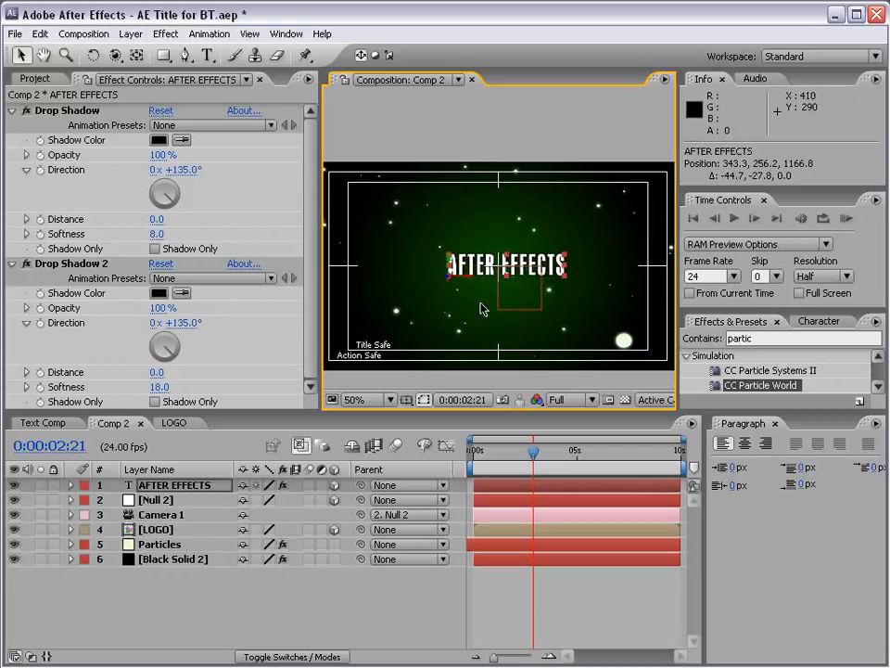
left_click(406, 400)
left_click(436, 420)
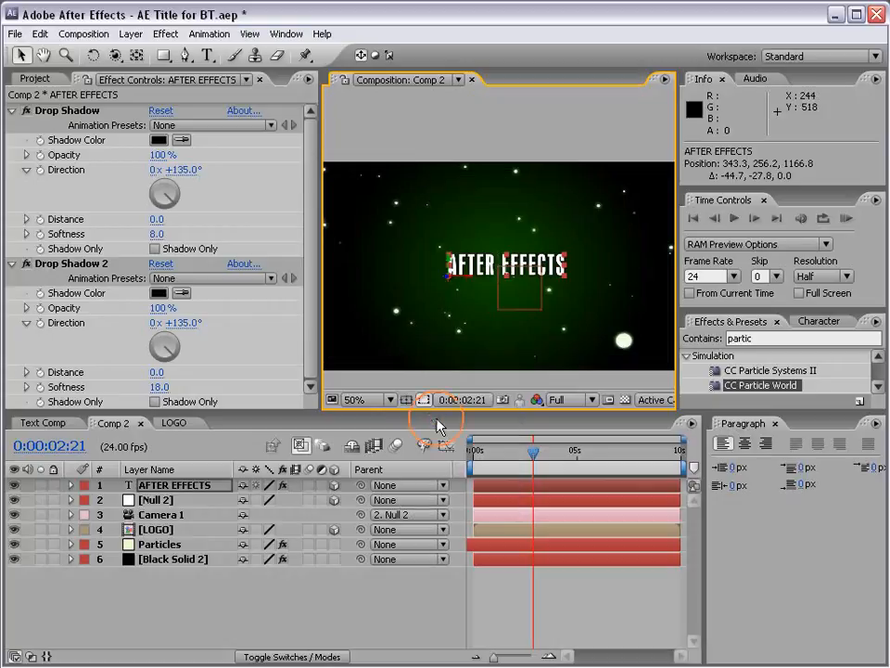
left_click(576, 581)
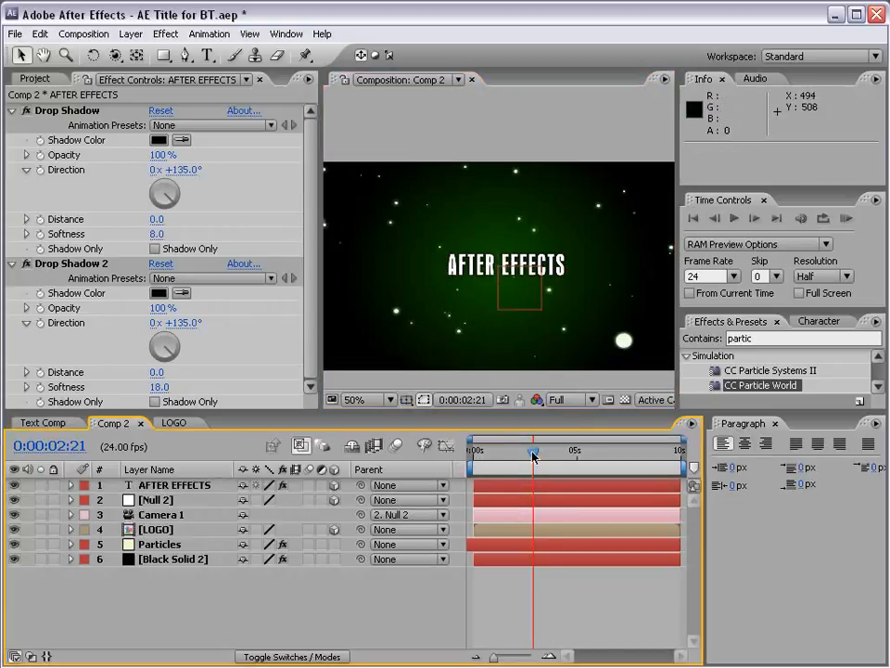
Check the overlap of the AFTER EFFECTS text with the title around 0:00:01:03 and show Null 2's Position keyframes at 0:00:02:03.
left_click_drag(533, 454, 497, 458)
scroll(494, 298, "up", 2)
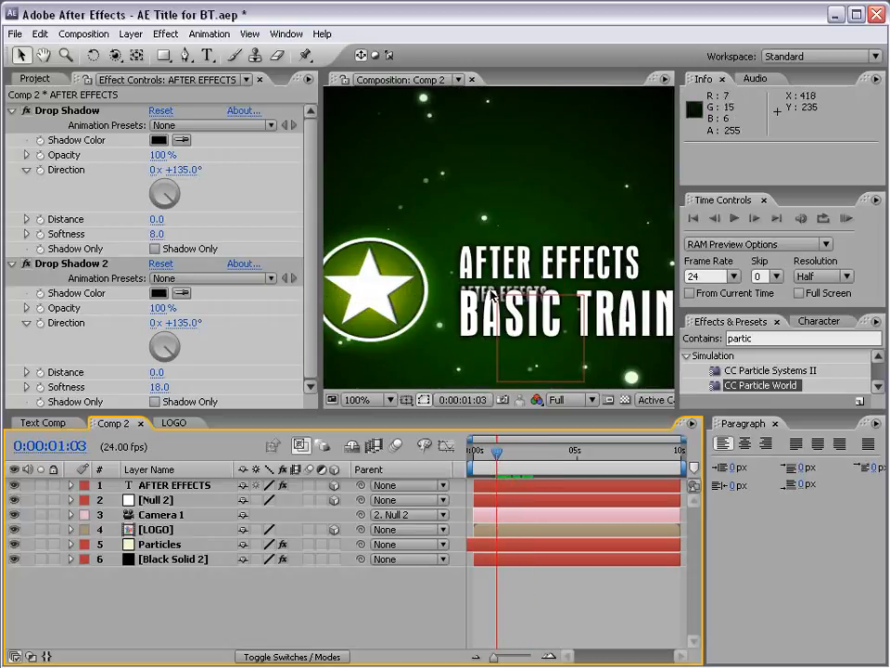
left_click_drag(498, 455, 519, 456)
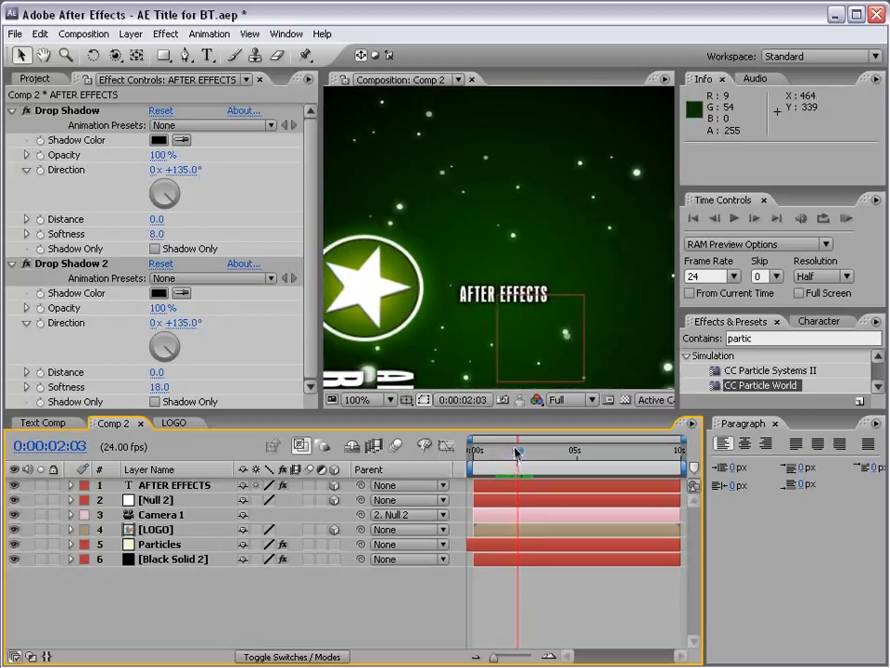
left_click(156, 500)
key("p")
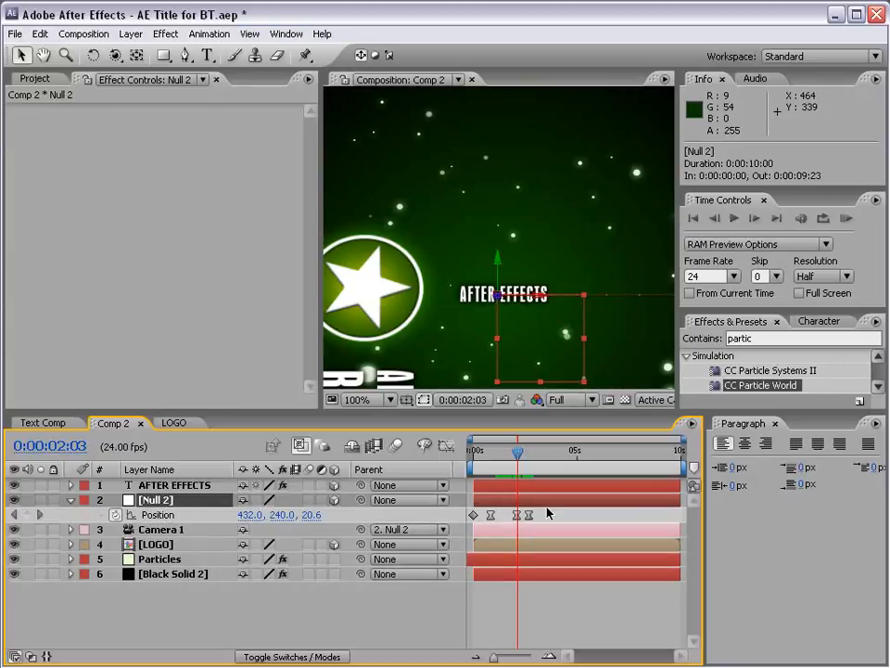
key("equal")
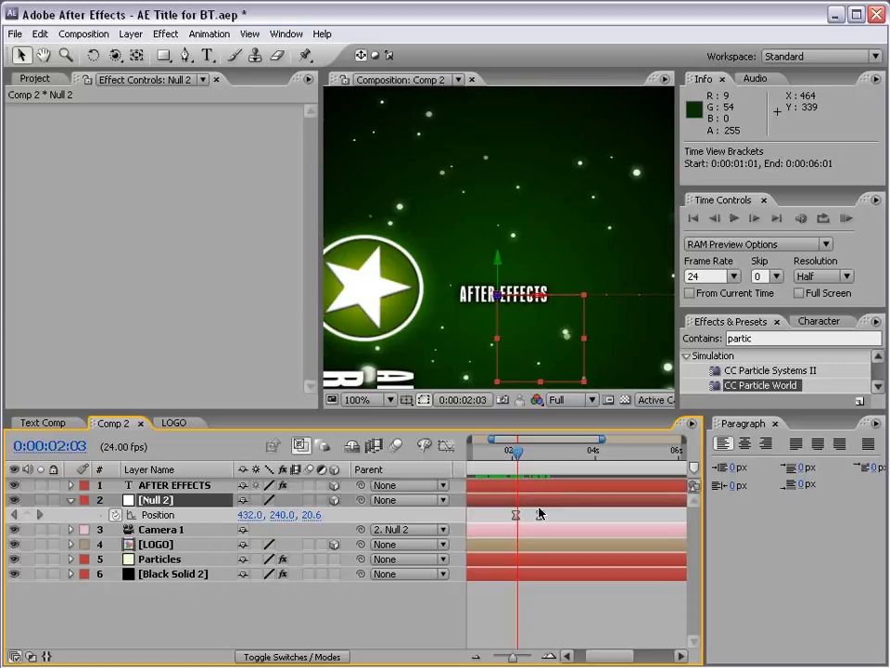
left_click(511, 585)
At 0:00:02:03, start animating the AFTER EFFECTS text layer's Opacity with a keyframe at 0%.
left_click(167, 488)
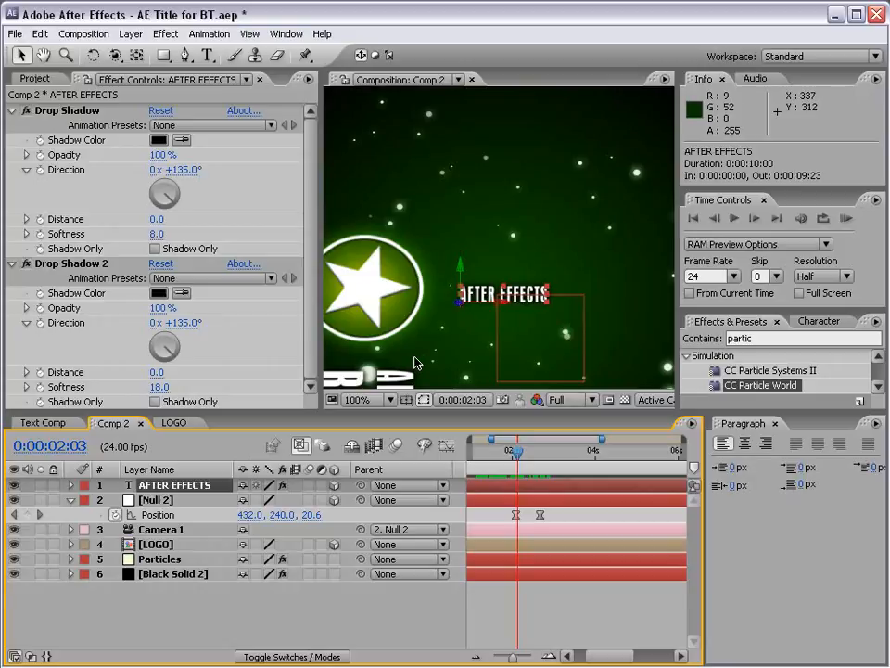
key("t")
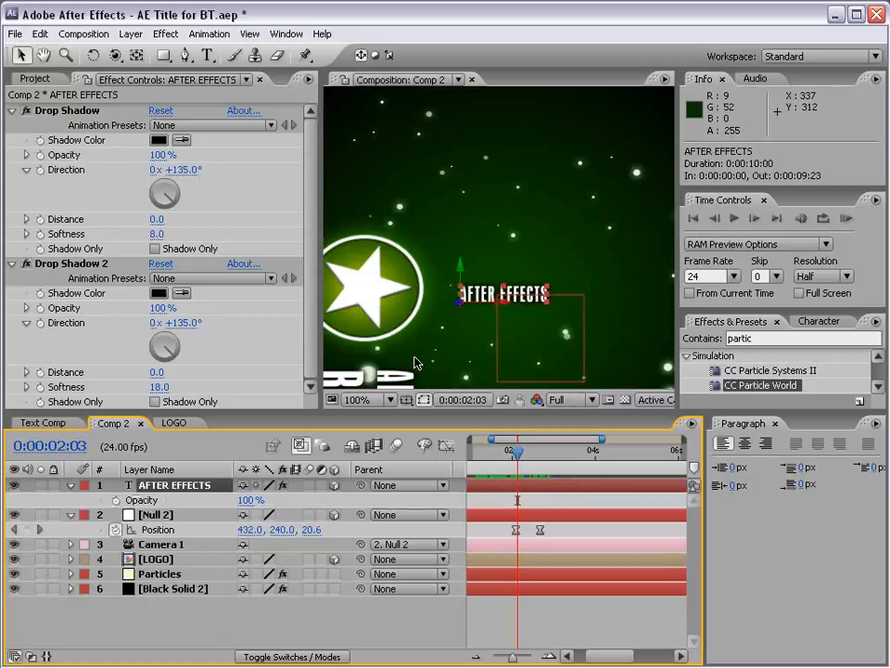
left_click(115, 502)
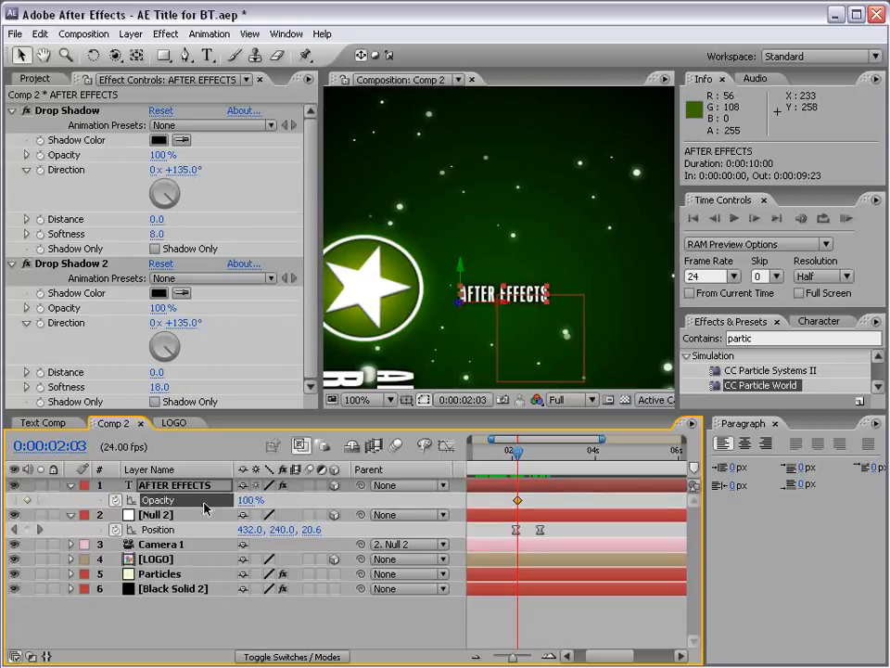
left_click(248, 500)
type("0")
key("Return")
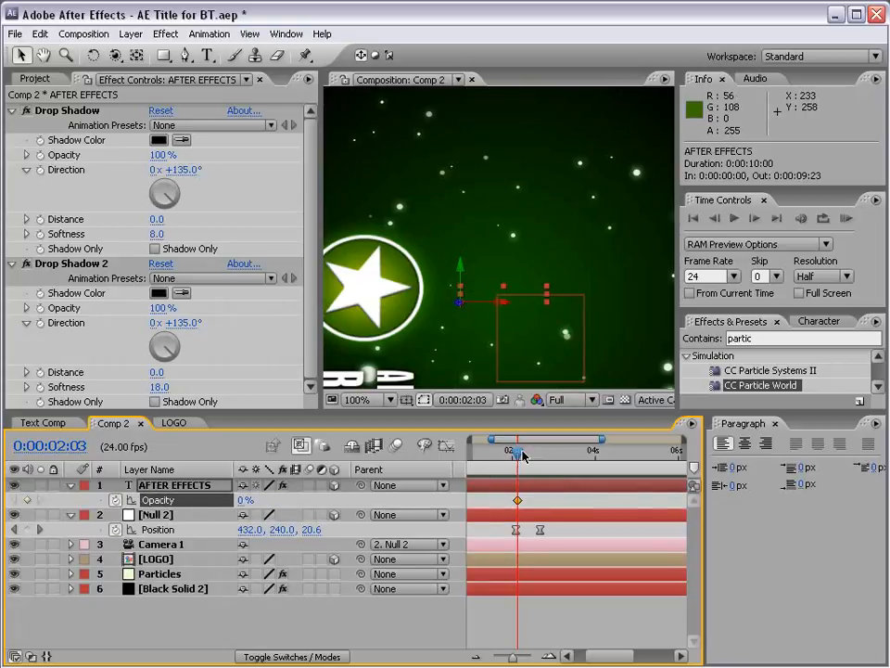
At 0:00:02:16, on Null 2's last Position keyframe, set the AFTER EFFECTS text layer's Opacity to 100%.
left_click_drag(522, 454, 541, 455)
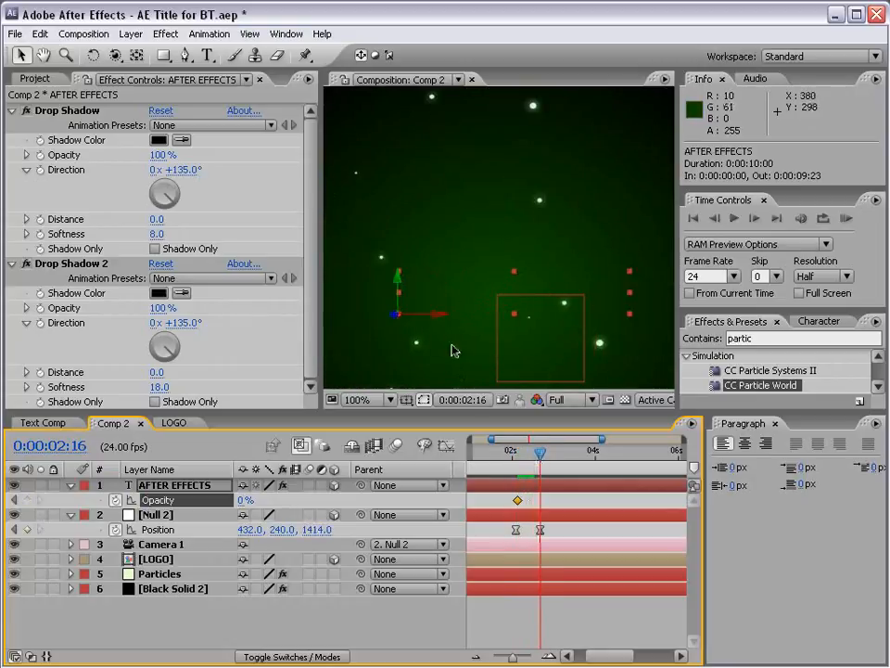
left_click_drag(245, 499, 333, 500)
scroll(493, 291, "down", 2)
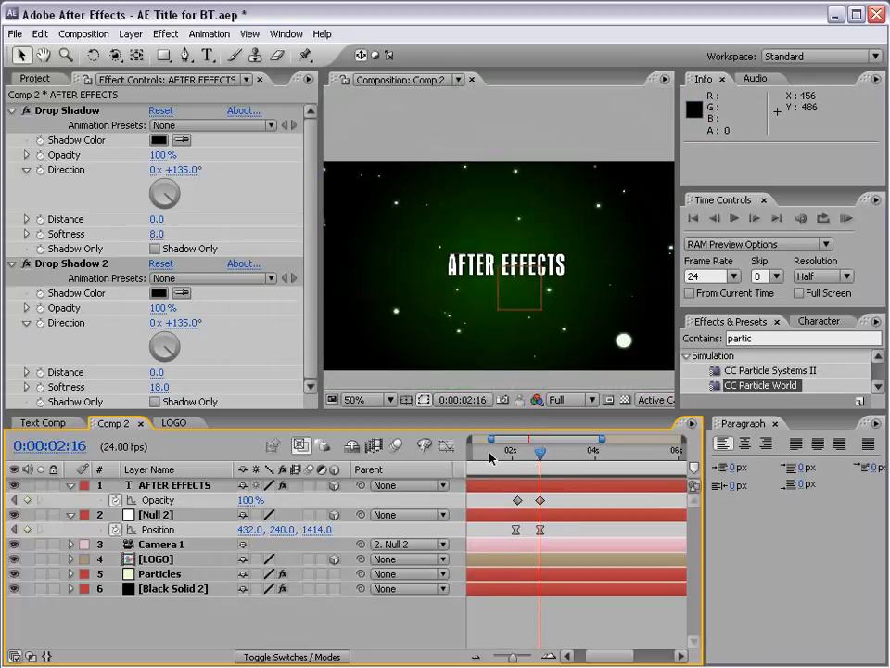
key("minus")
key("minus")
key("equal")
key("equal")
key("minus")
key("minus")
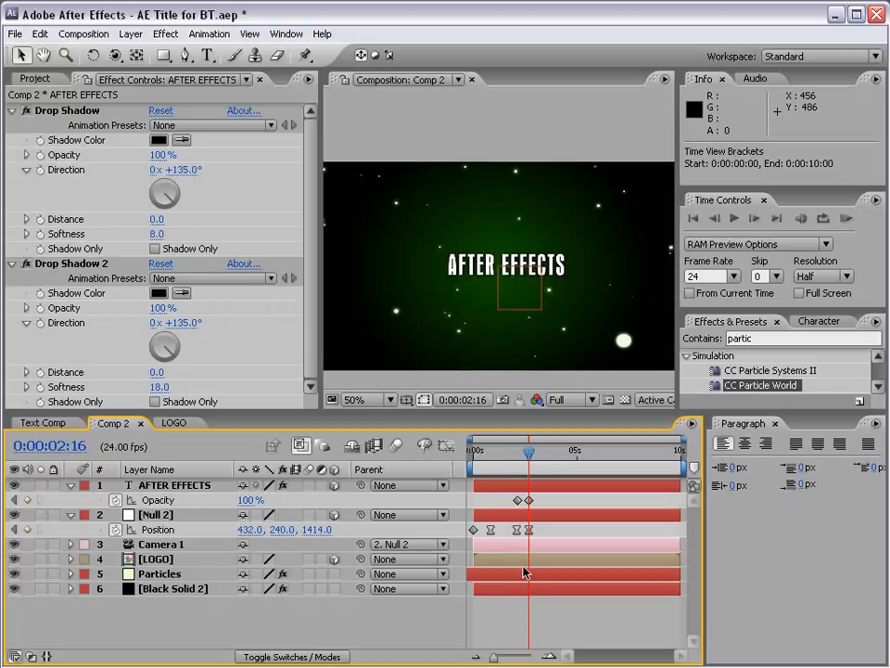
Try trimming the LOGO layer's duration at both ends, and undo the trims.
mouse_move(473, 559)
left_mouse_down()
mouse_move(517, 560)
mouse_move(467, 566)
left_mouse_up()
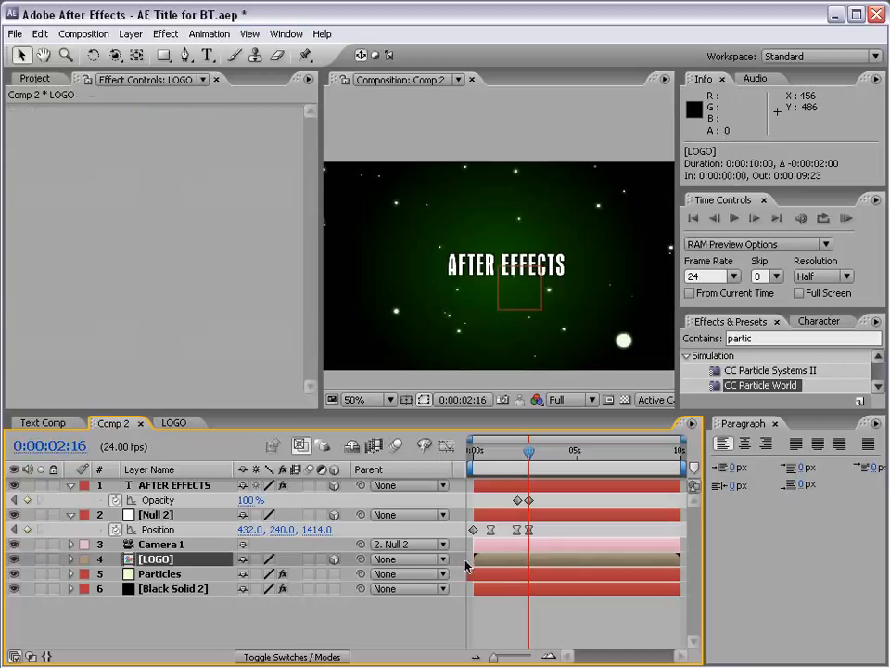
left_click_drag(675, 563, 620, 559)
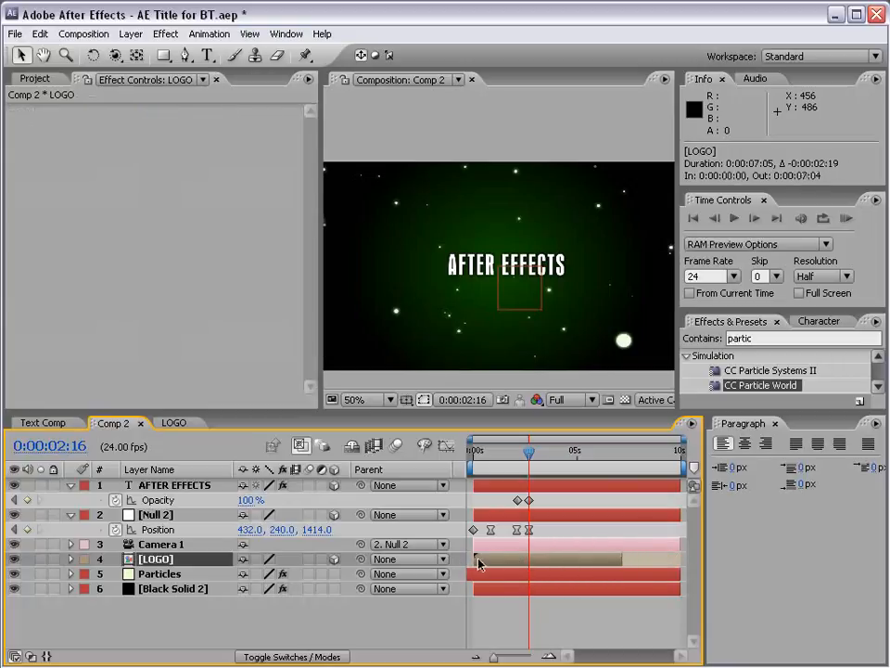
left_click_drag(478, 563, 500, 562)
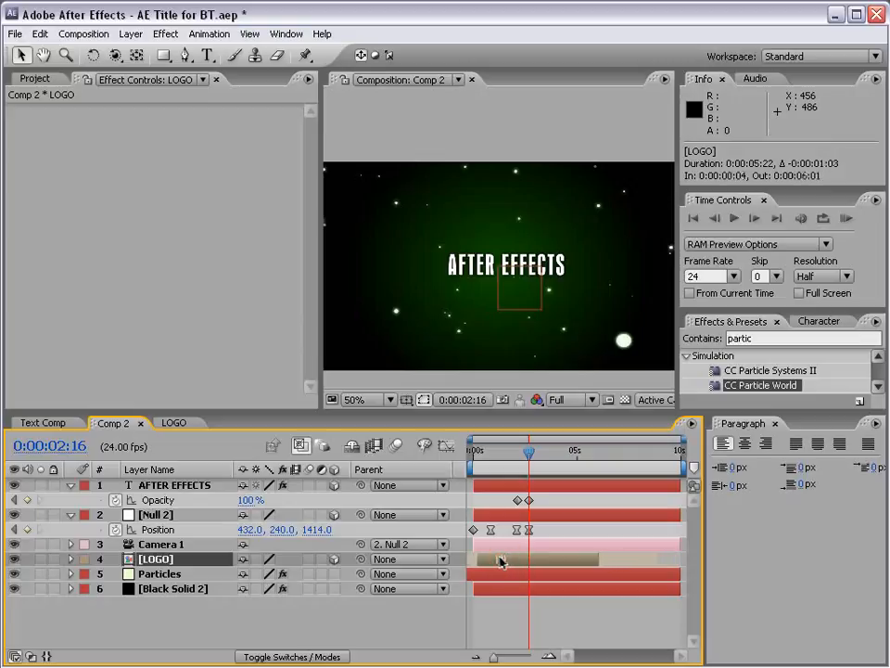
key("ctrl+z")
key("ctrl+z")
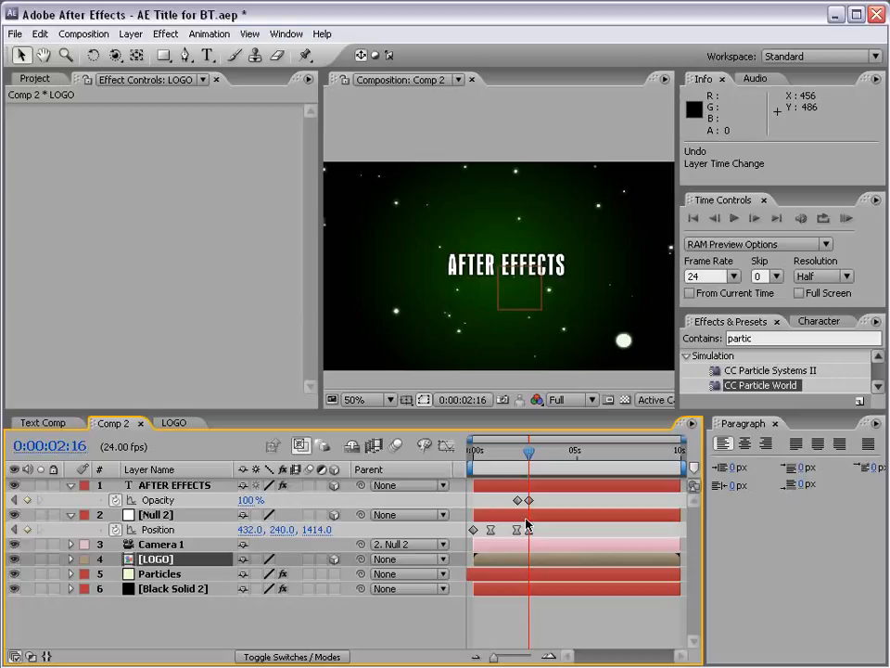
Preview the Comp 2 camera animation in RAM from 0:00:00:00.
left_click(524, 488)
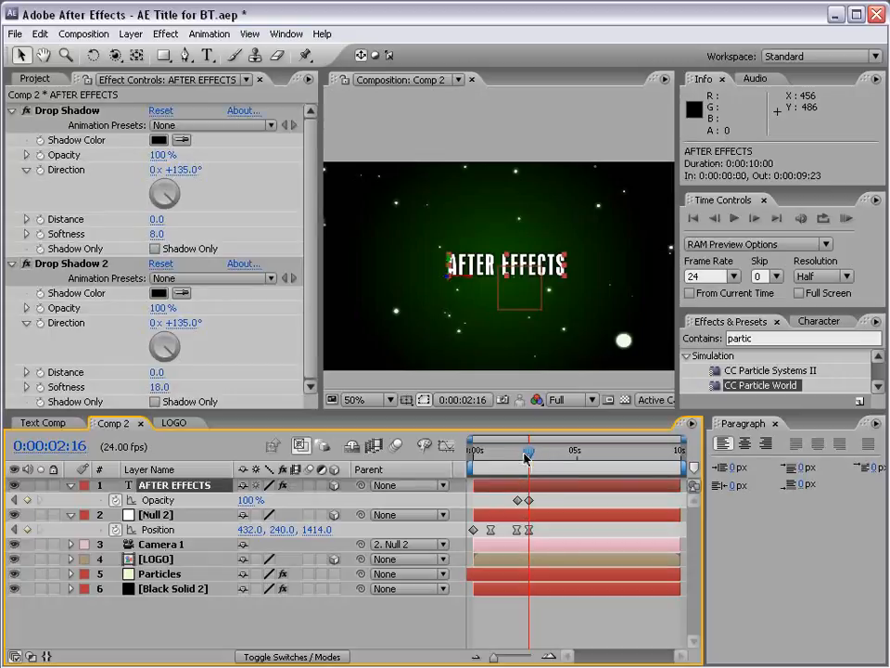
left_click_drag(526, 455, 472, 456)
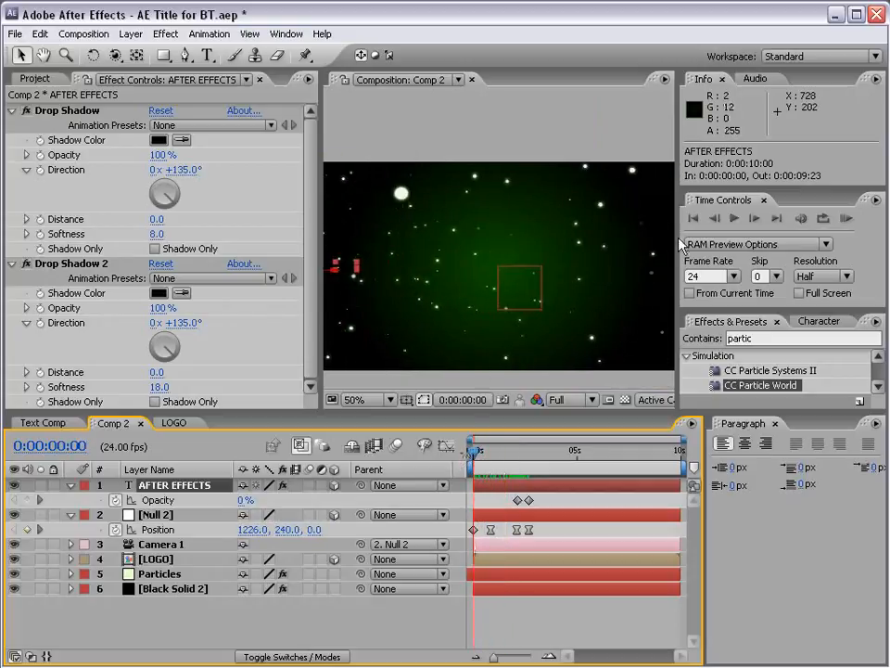
left_click(846, 218)
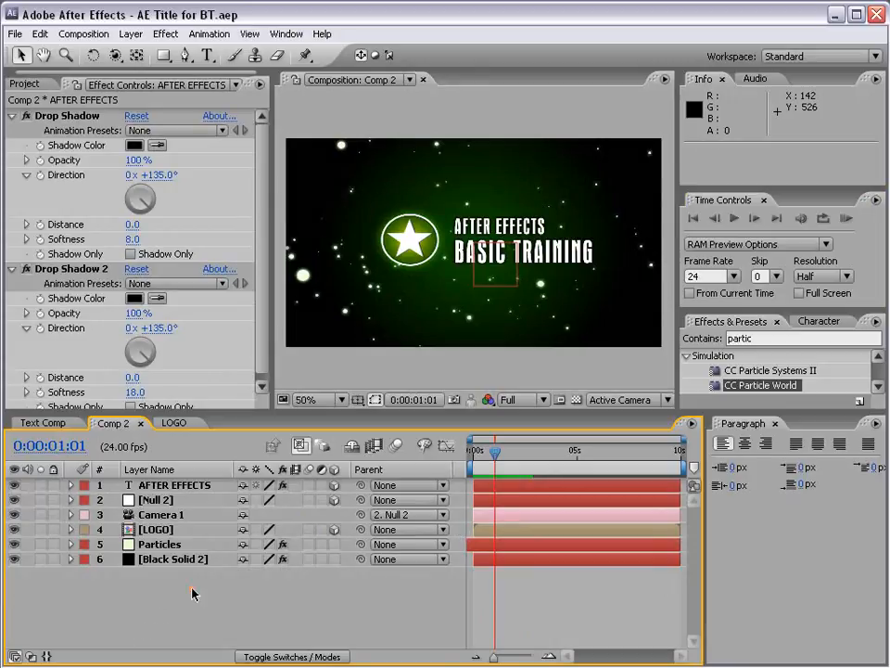
Show the Particles layer's effect settings, and add a new adjustment layer at the front of Comp 2.
left_click(165, 544)
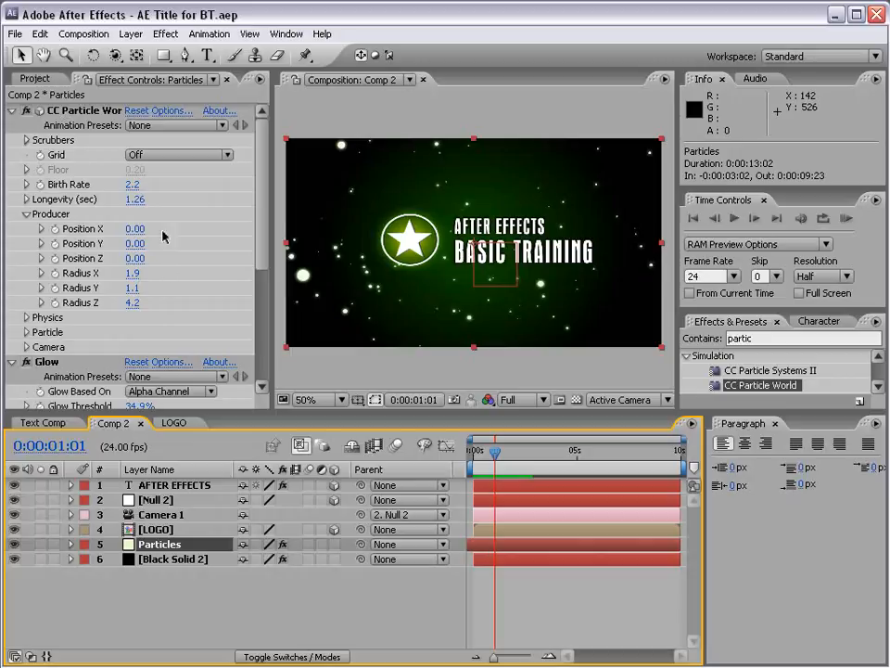
left_click(525, 600)
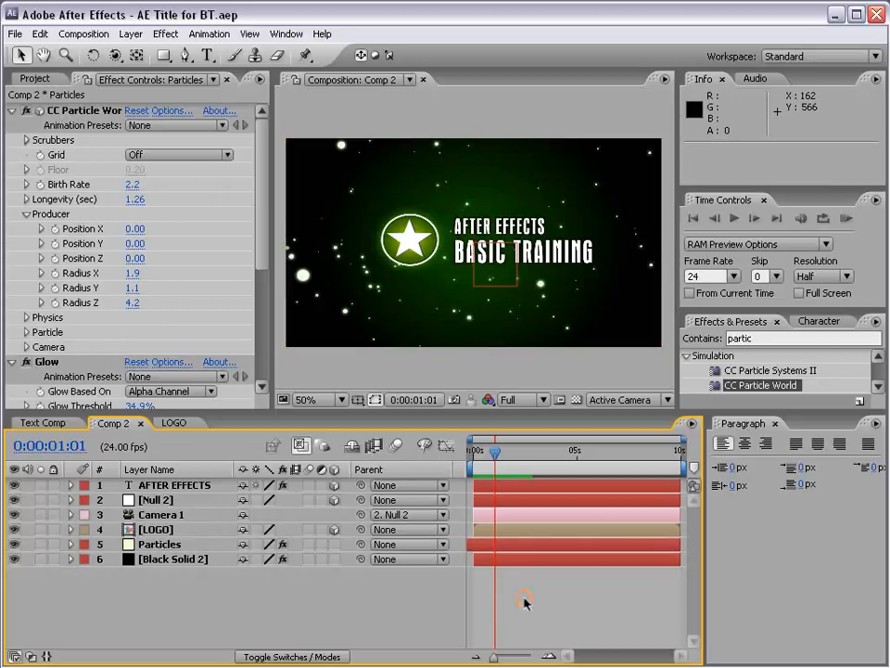
left_click(135, 38)
mouse_move(139, 52)
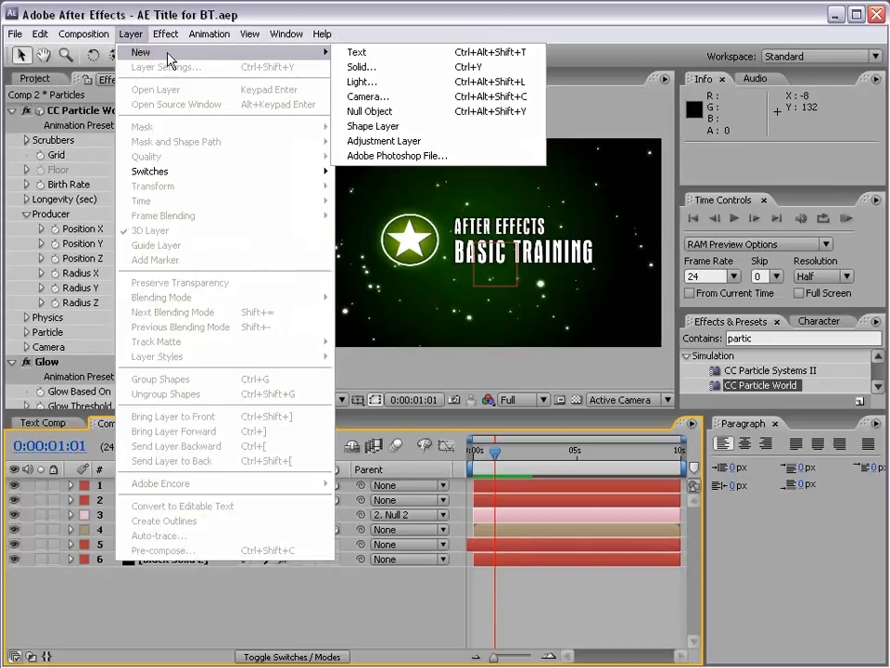
left_click(384, 142)
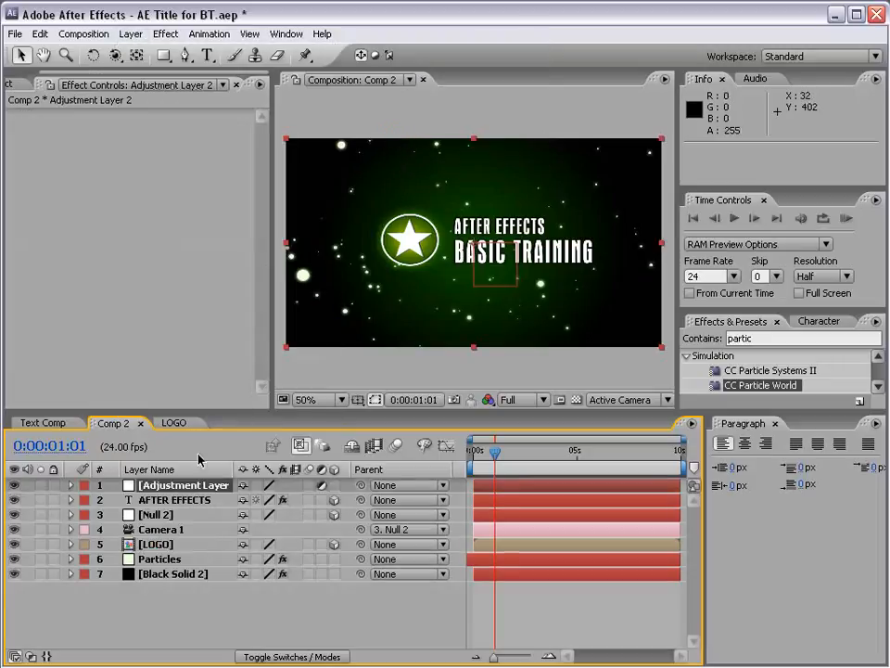
Try a Hue/Saturation effect with Master Saturation 100 on the adjustment layer, and delete the effect.
left_click(173, 488)
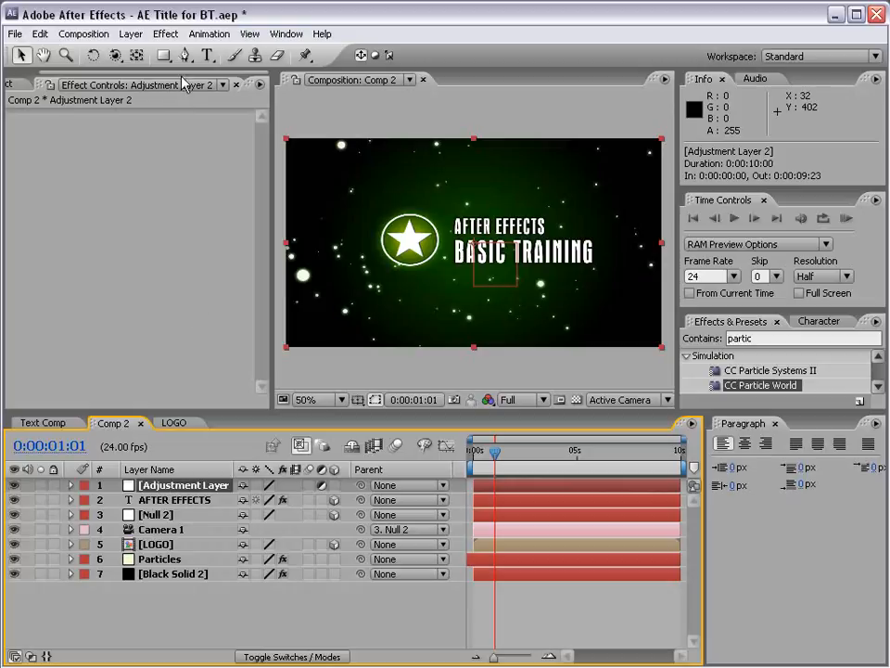
left_click(165, 33)
left_click(230, 170)
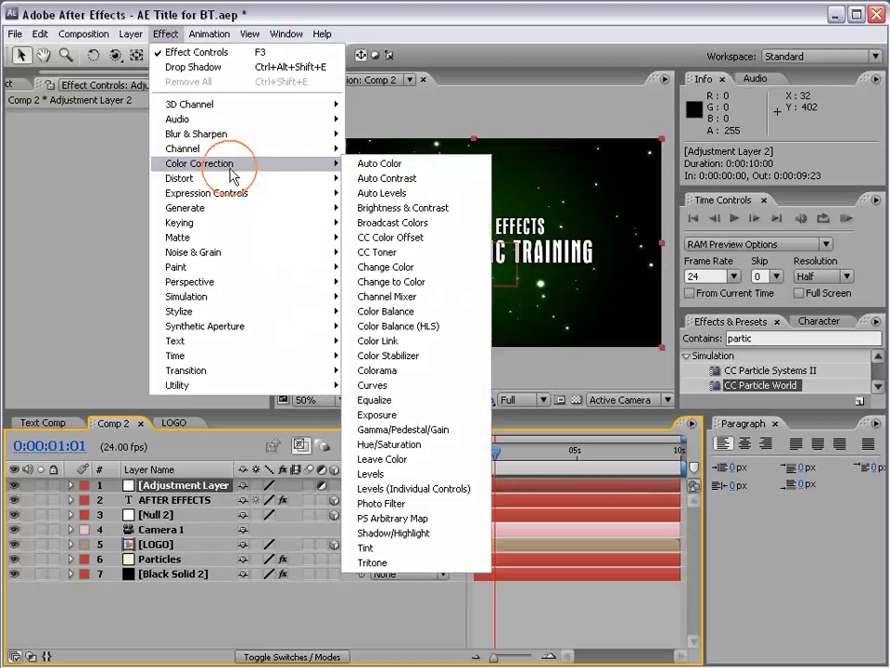
left_click(391, 446)
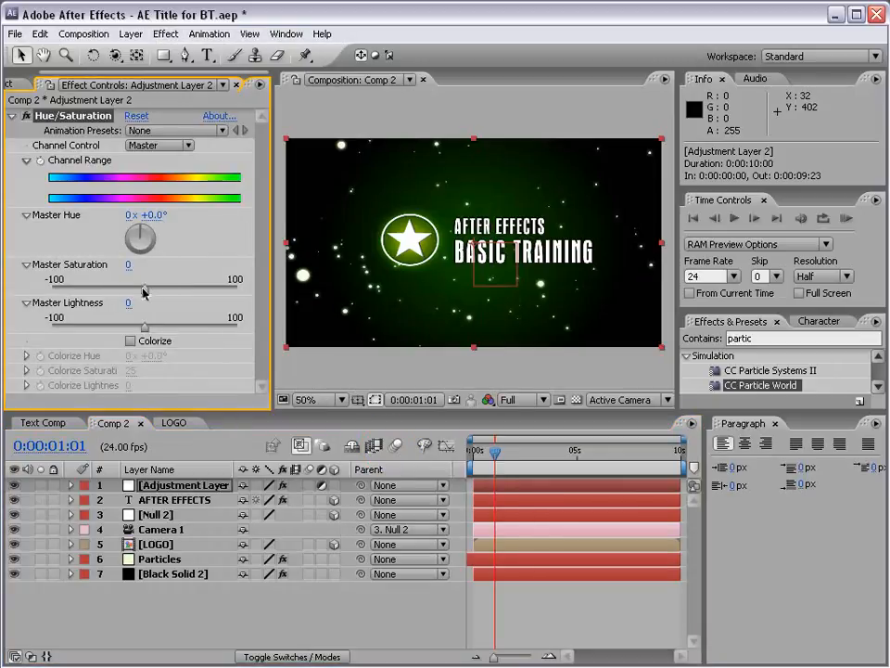
left_click_drag(143, 289, 247, 294)
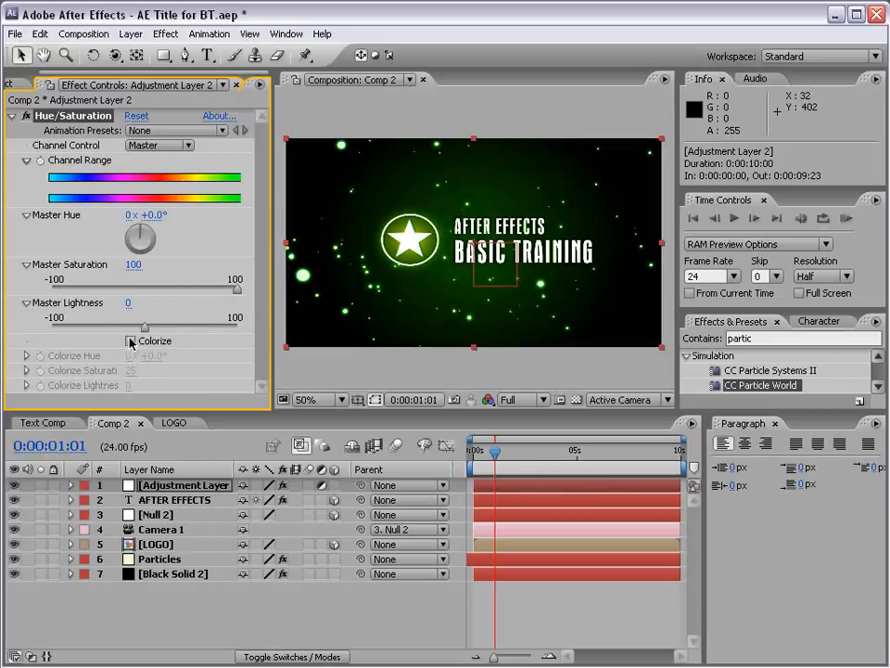
left_click_drag(144, 327, 163, 334)
key("ctrl+z")
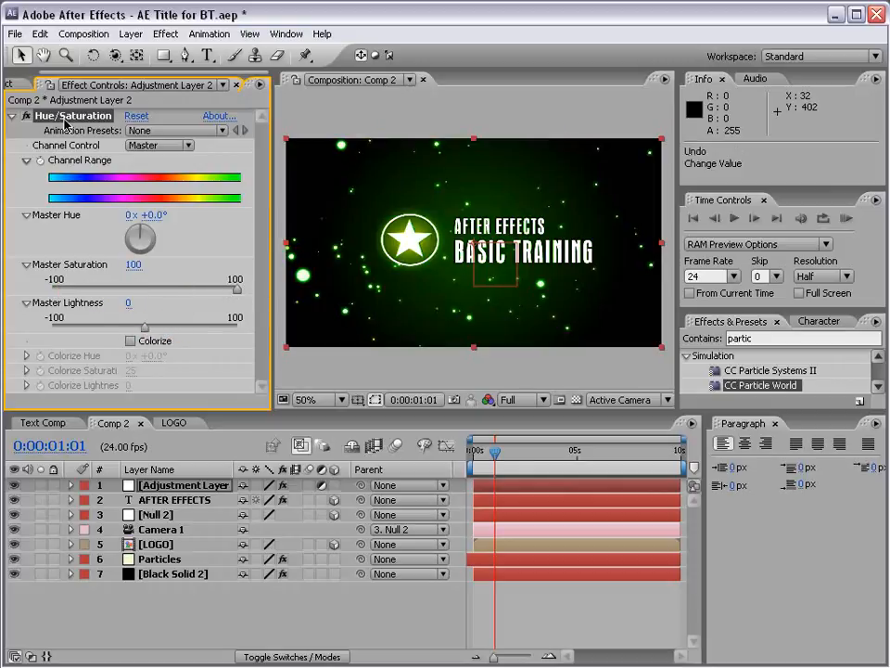
left_click(64, 120)
key("Delete")
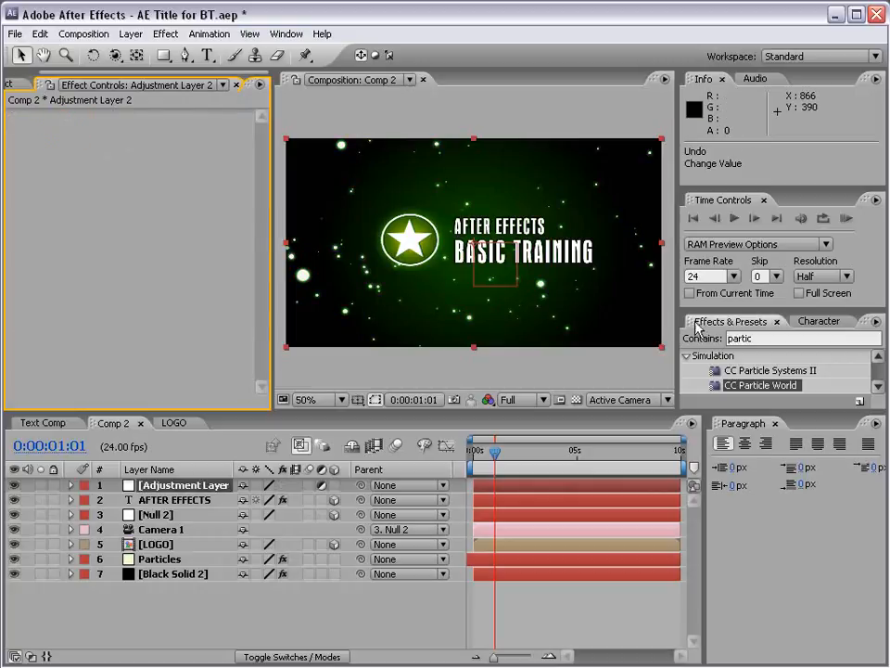
Find the CC Force Motion Blur effect by searching for "force" and apply it to the adjustment layer.
left_click_drag(708, 313, 705, 261)
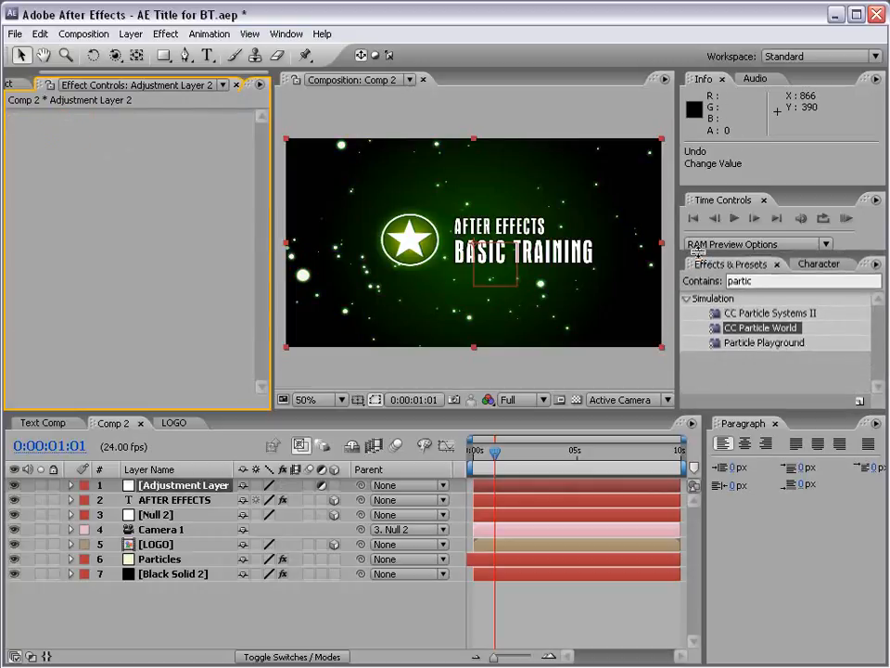
left_click(779, 281)
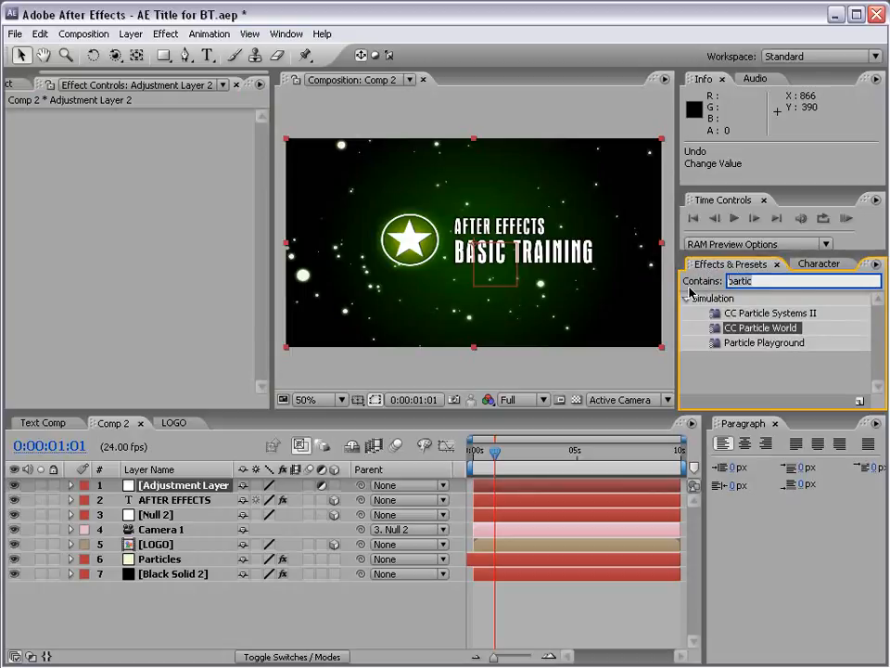
type("force")
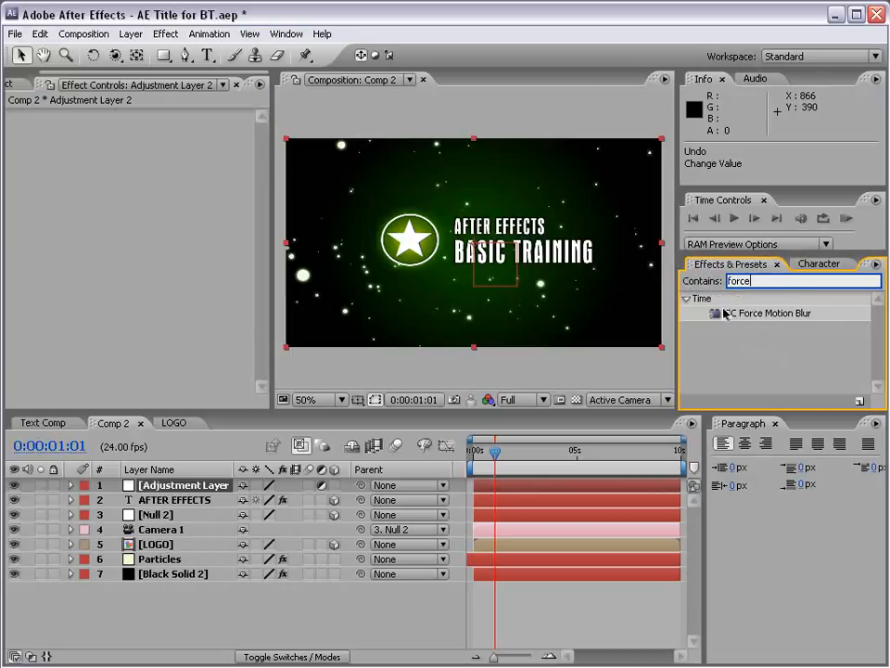
left_click_drag(768, 315, 210, 494)
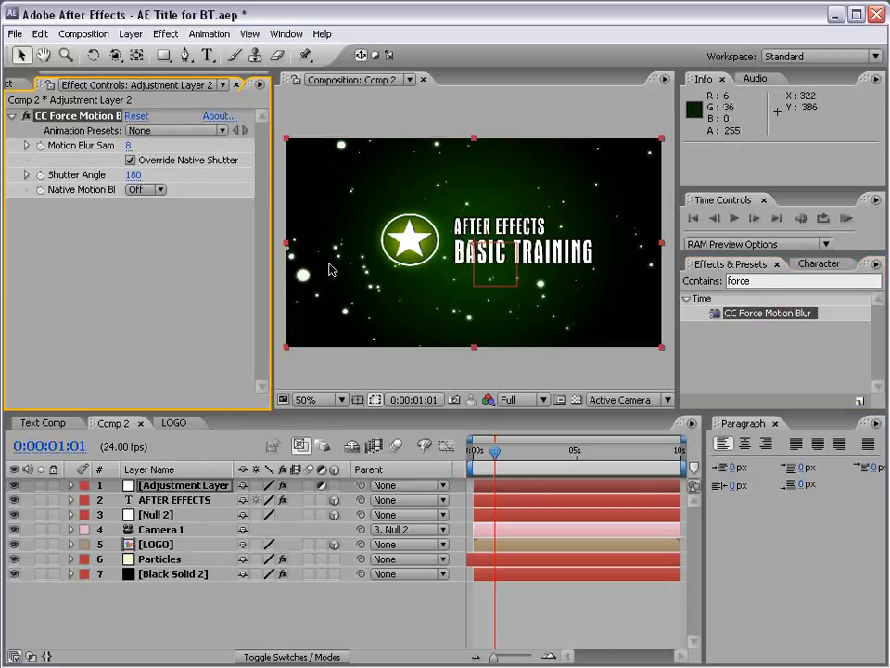
Inspect the motion blur on the incoming title up close at 0:00:00:08.
left_click_drag(494, 452, 479, 455)
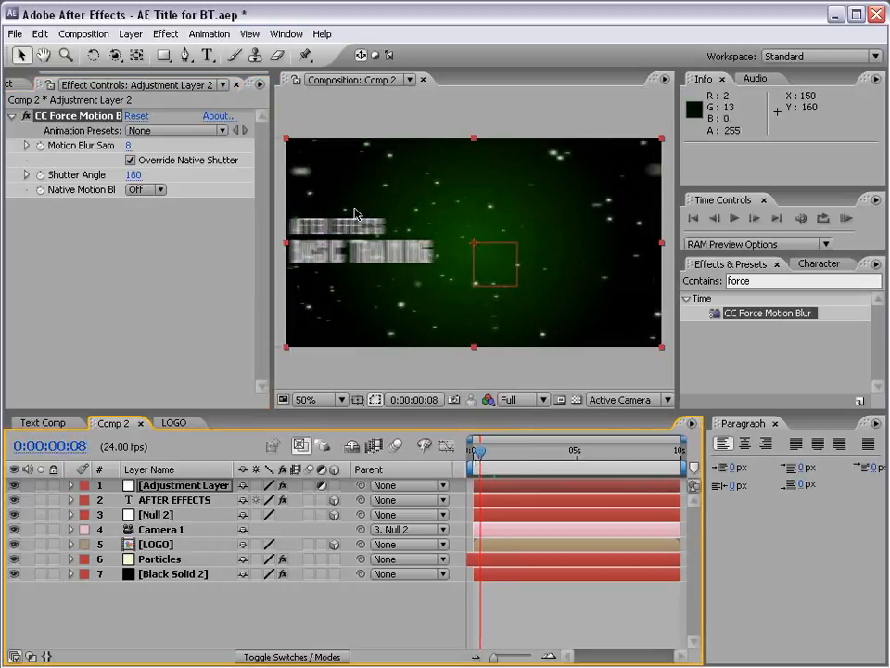
scroll(371, 211, "up", 1)
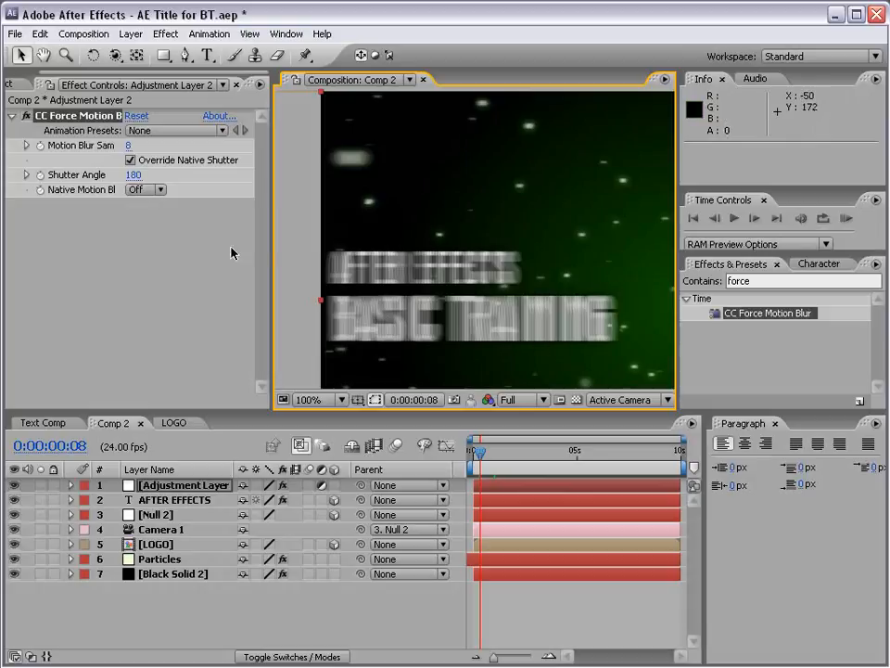
left_click(179, 219)
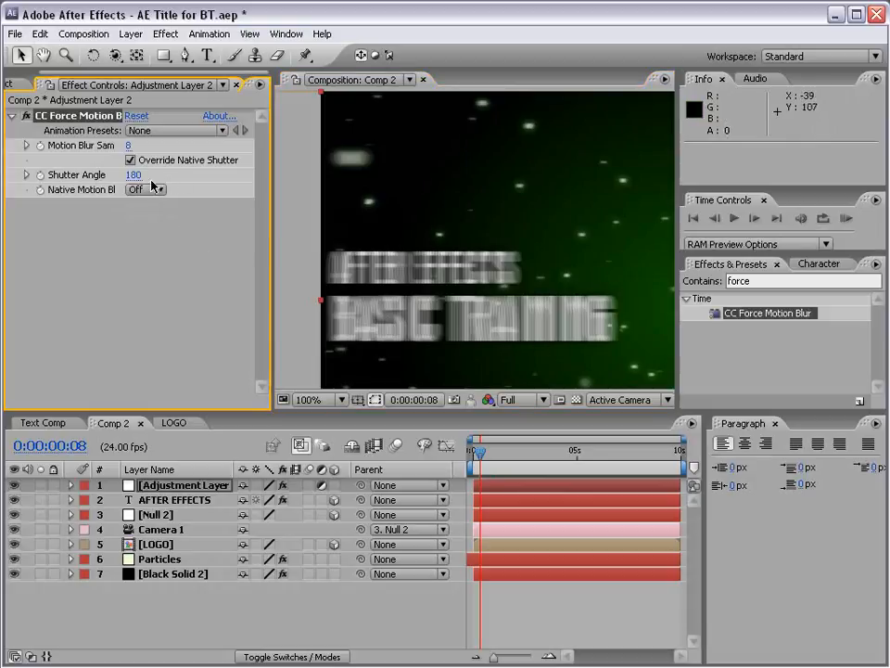
Set the CC Force Motion Blur shutter angle to 293 and the motion blur samples to 16.
left_click_drag(134, 175, 233, 174)
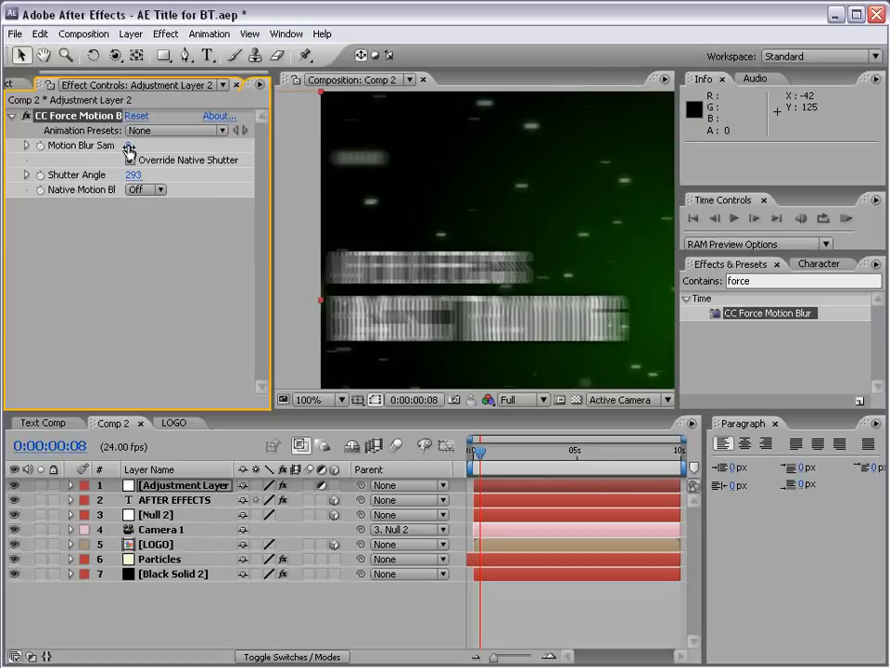
left_click_drag(271, 175, 320, 175)
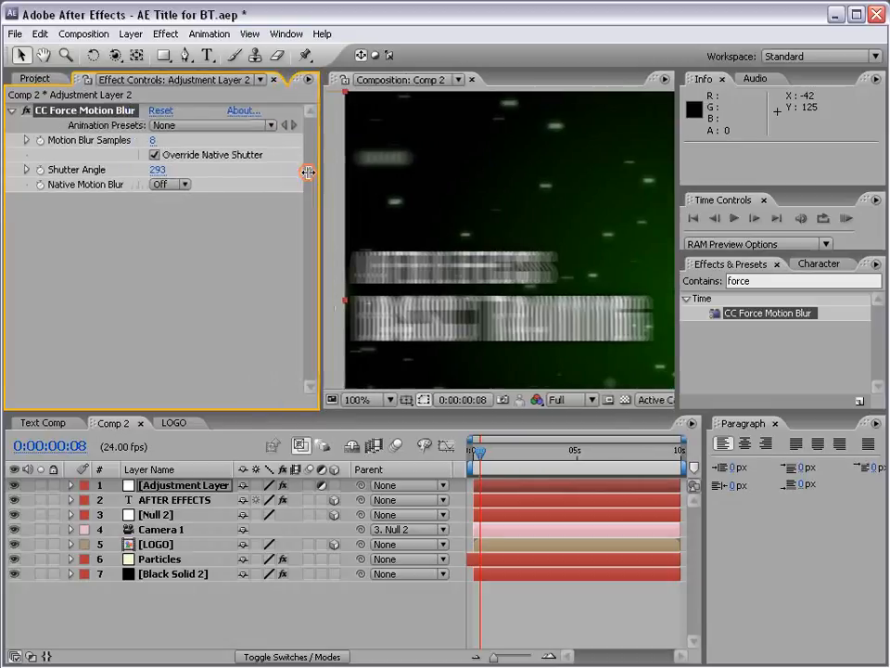
left_click(154, 142)
type("16")
key("Return")
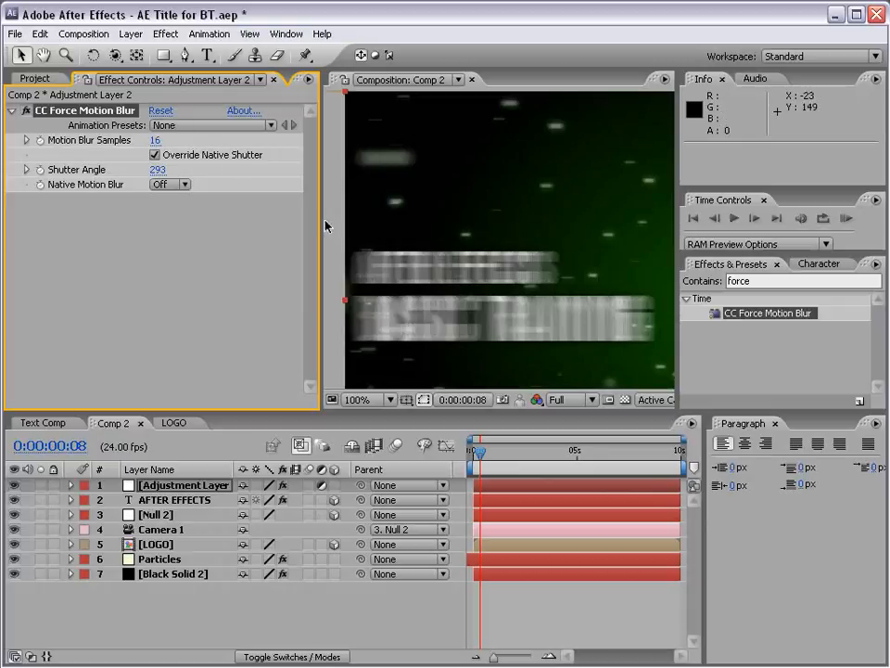
Center the whole frame in the viewer and check the motion blur at 0:00:02:09, 0:00:04:00 and 0:00:00:06.
left_click_drag(318, 222, 206, 223)
scroll(380, 268, "down", 1)
key("space")
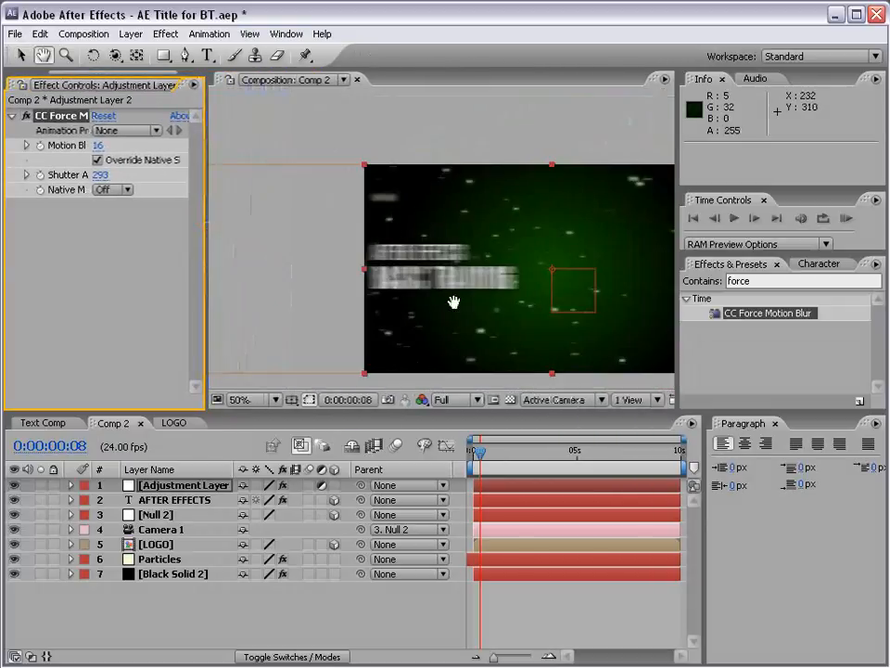
left_click_drag(564, 295, 426, 278)
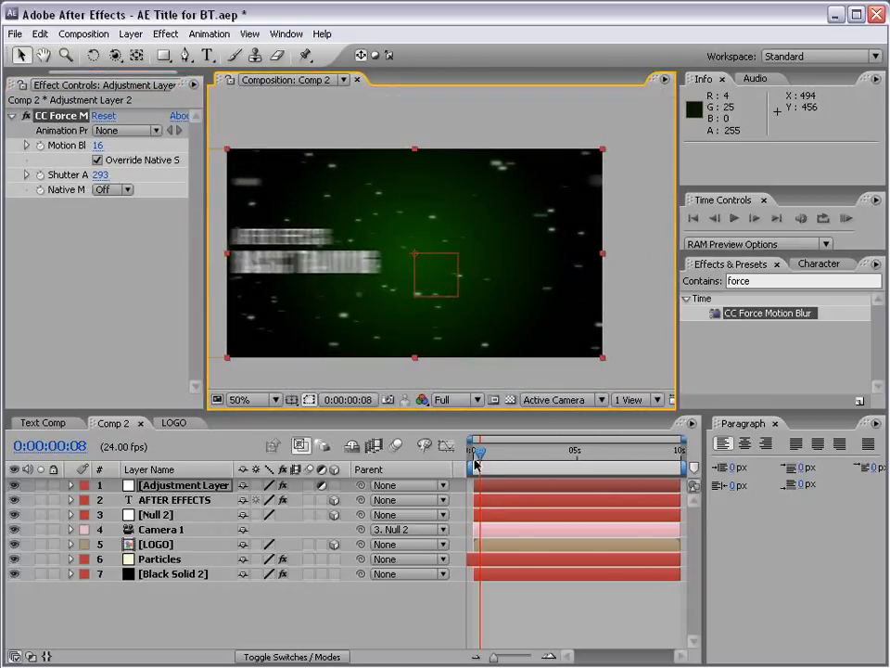
left_click_drag(476, 464, 523, 458)
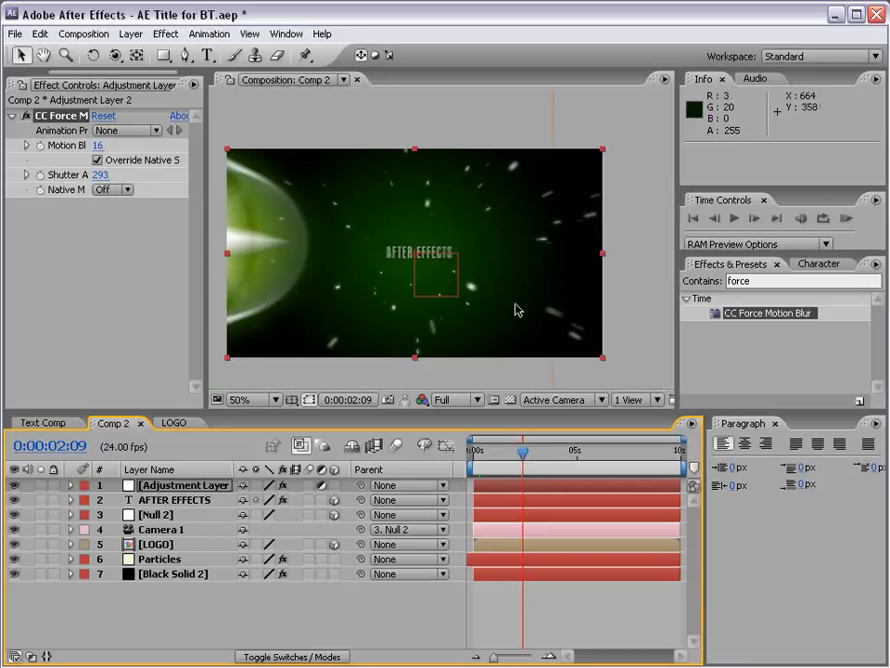
left_click_drag(521, 458, 558, 462)
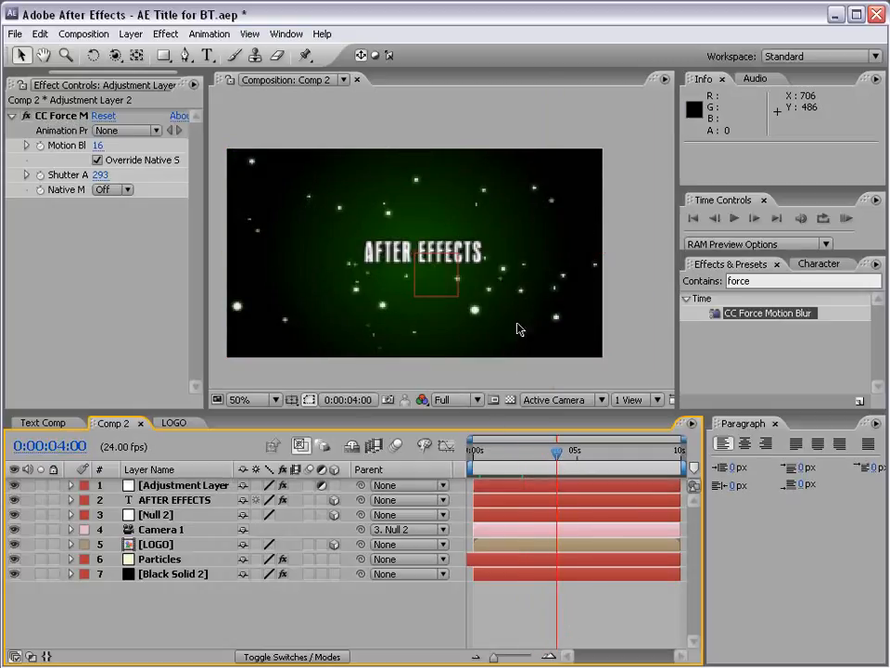
left_click_drag(477, 454, 479, 453)
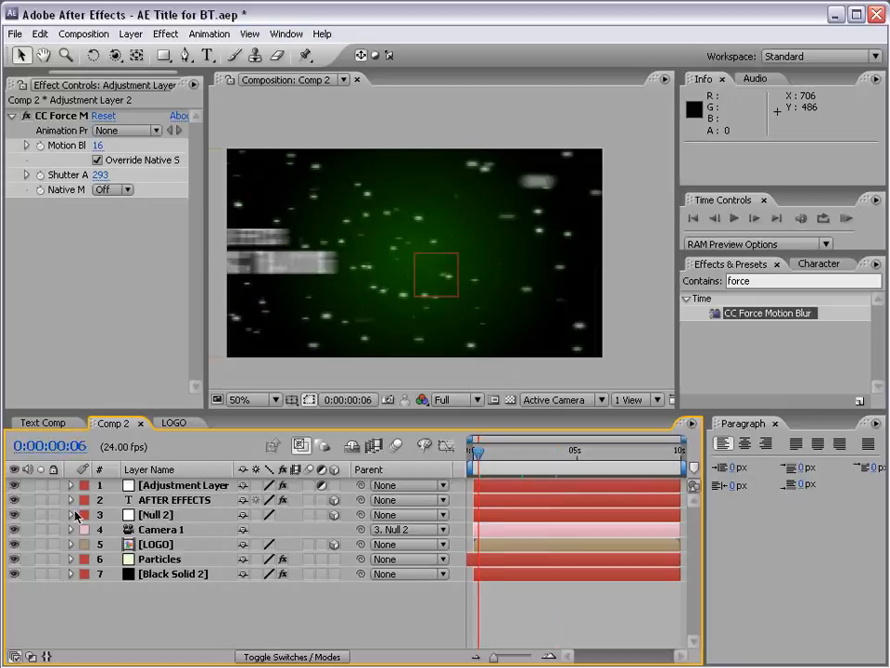
Hide the adjustment layer and preview the fly-through without the blur up to 0:00:01:22.
left_click(176, 485)
left_click(14, 485)
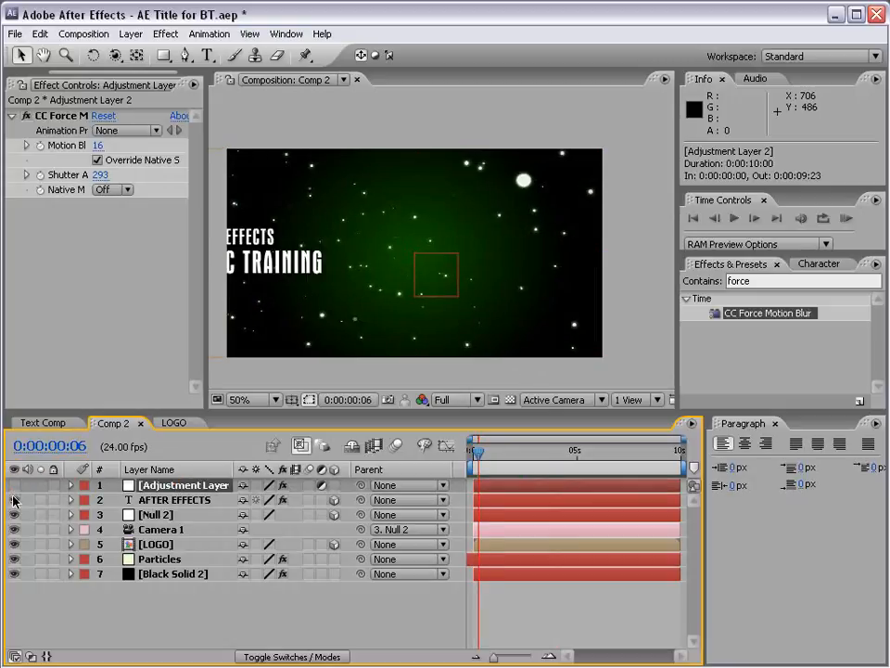
left_click_drag(486, 452, 513, 452)
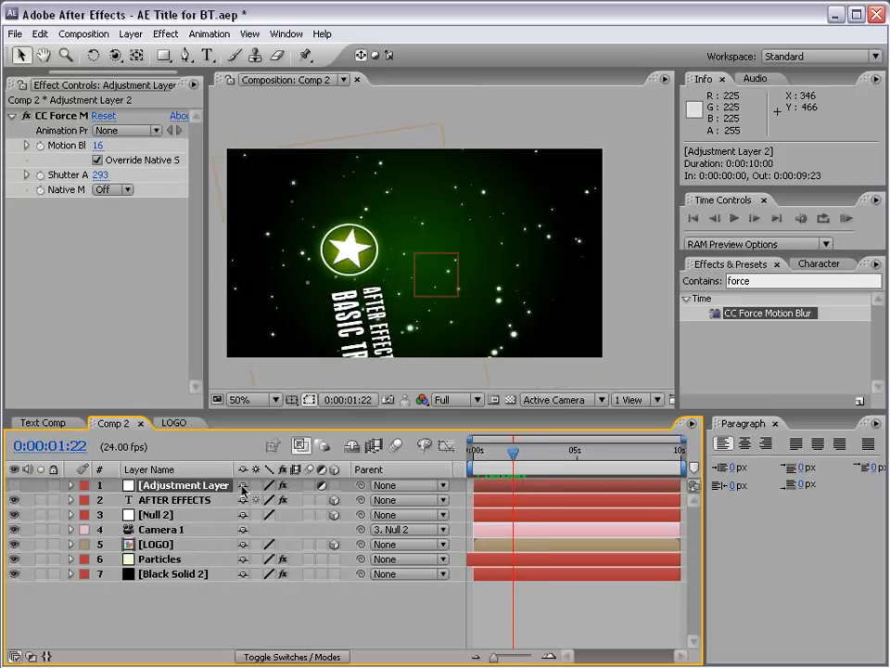
Change the Particles layer's CC Particle World physics animation to Vortex with a velocity of 0.09.
left_click(154, 562)
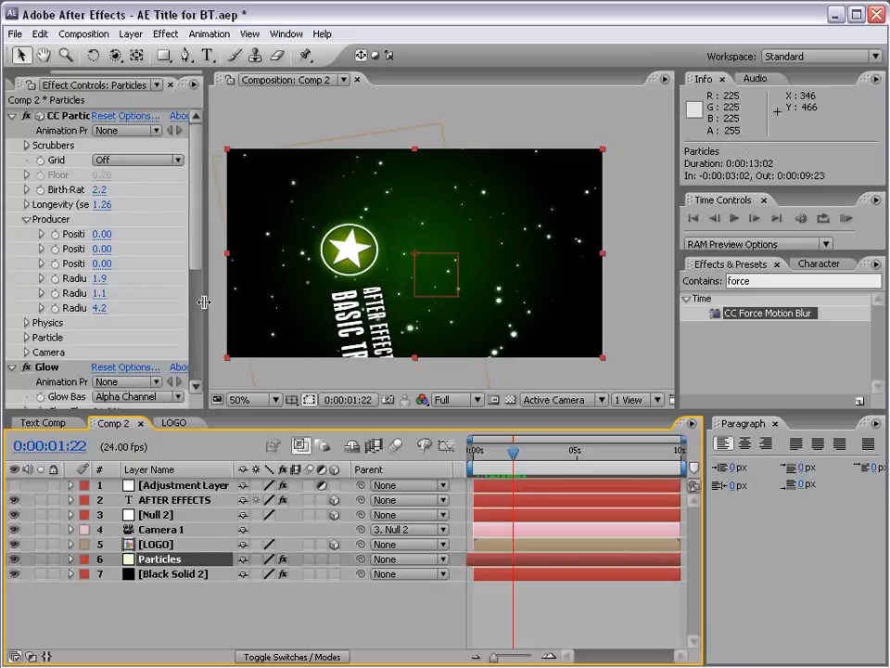
left_click_drag(204, 301, 318, 301)
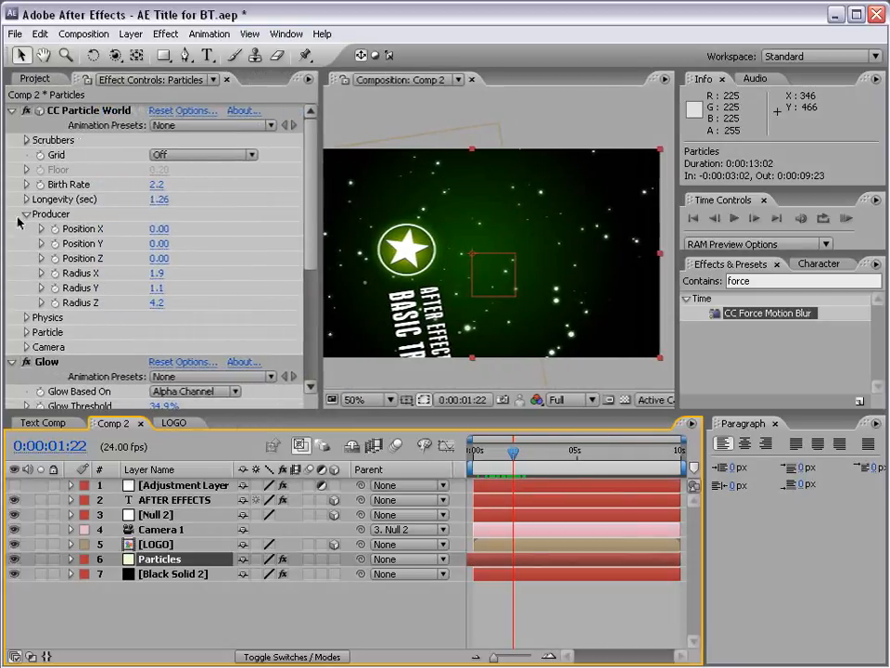
left_click(20, 219)
left_click(26, 214)
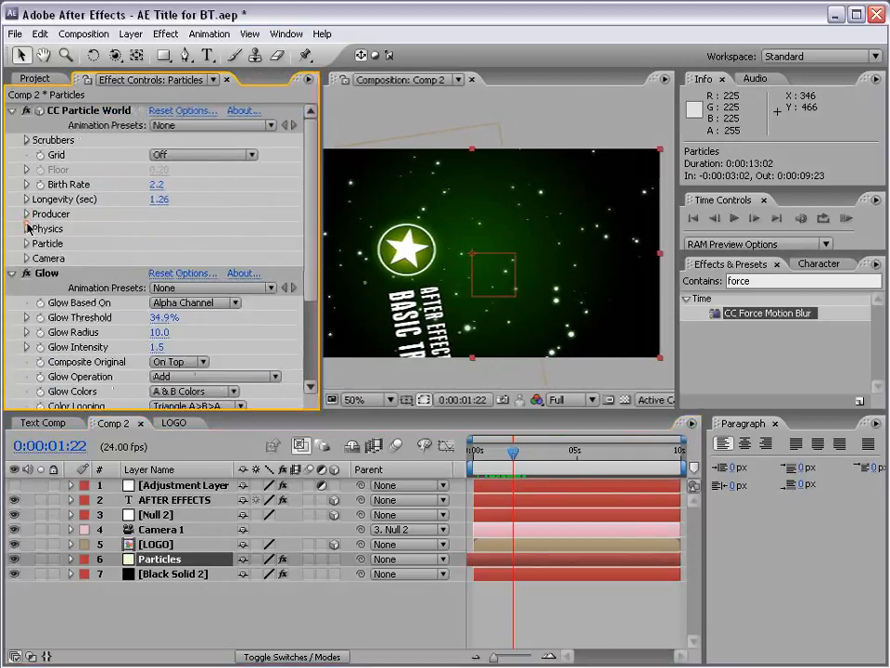
left_click(26, 229)
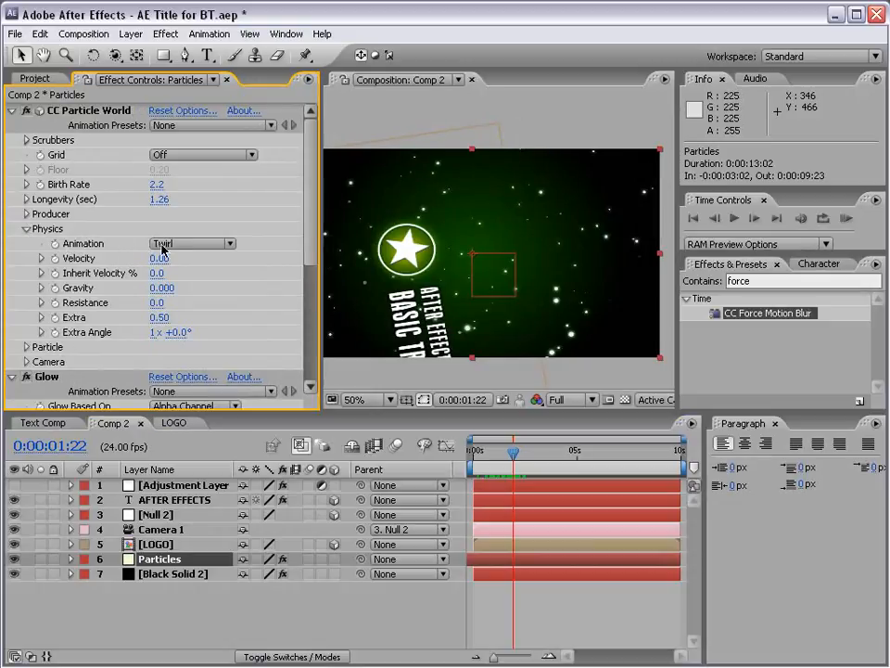
left_click(206, 244)
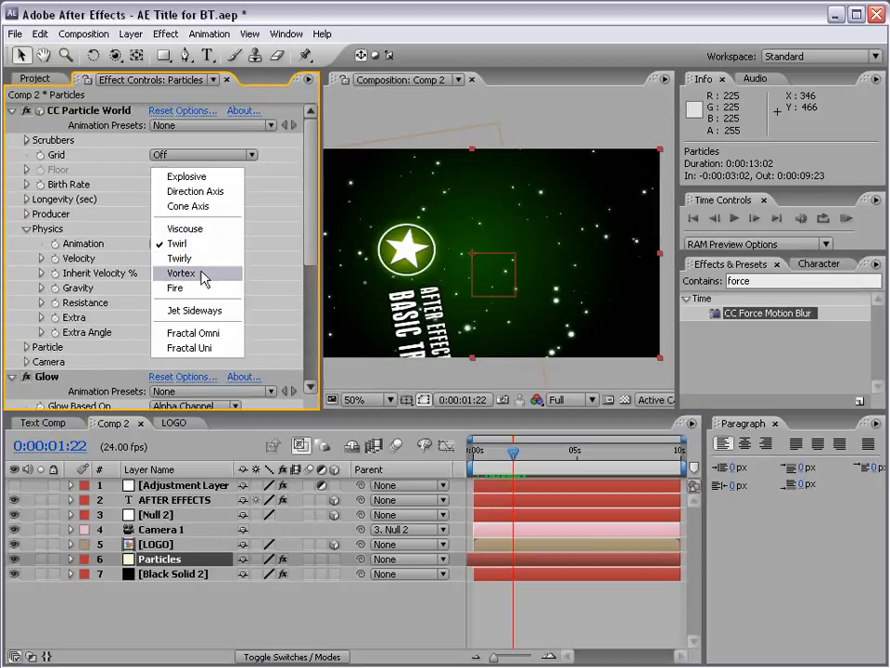
left_click(204, 276)
left_click_drag(153, 263, 159, 259)
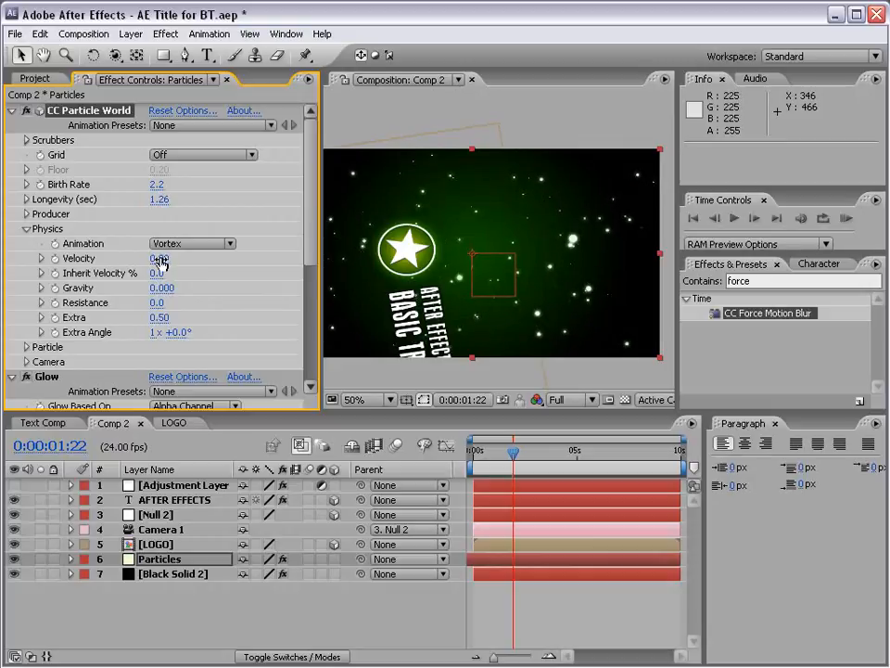
Set the particle velocity to 0.02 at 0:00:01:07 and scrub forward to preview the particle motion.
mouse_move(513, 451)
left_mouse_down()
mouse_move(500, 450)
mouse_move(540, 451)
mouse_move(499, 451)
left_mouse_up()
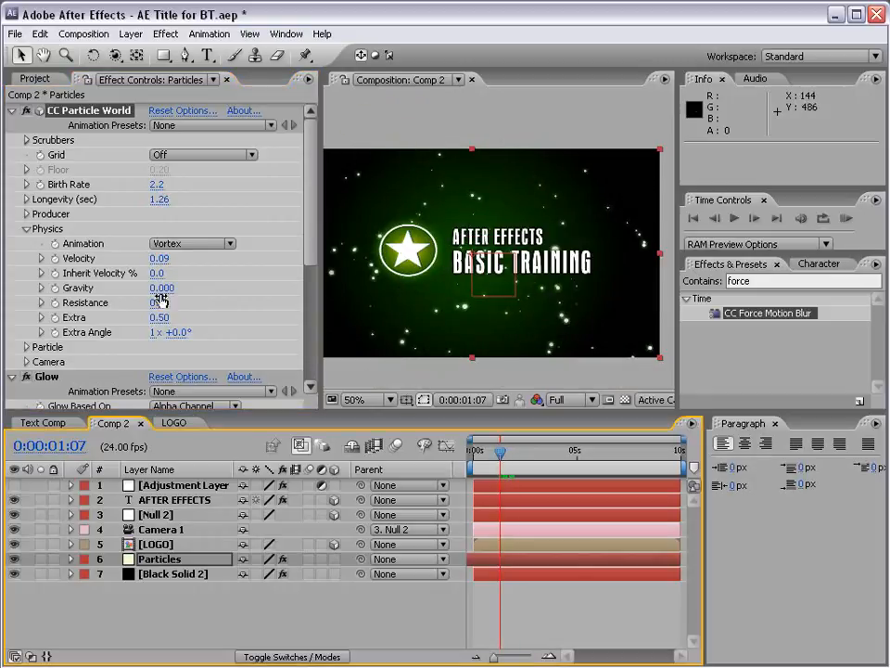
left_click(160, 258)
type(".")
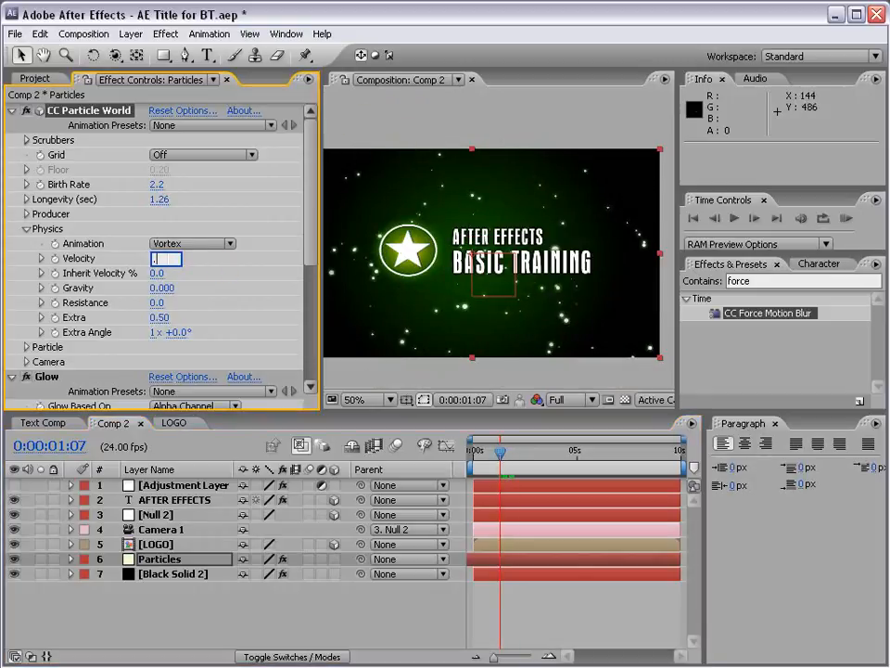
type("02")
key("Return")
left_click_drag(500, 452, 528, 459)
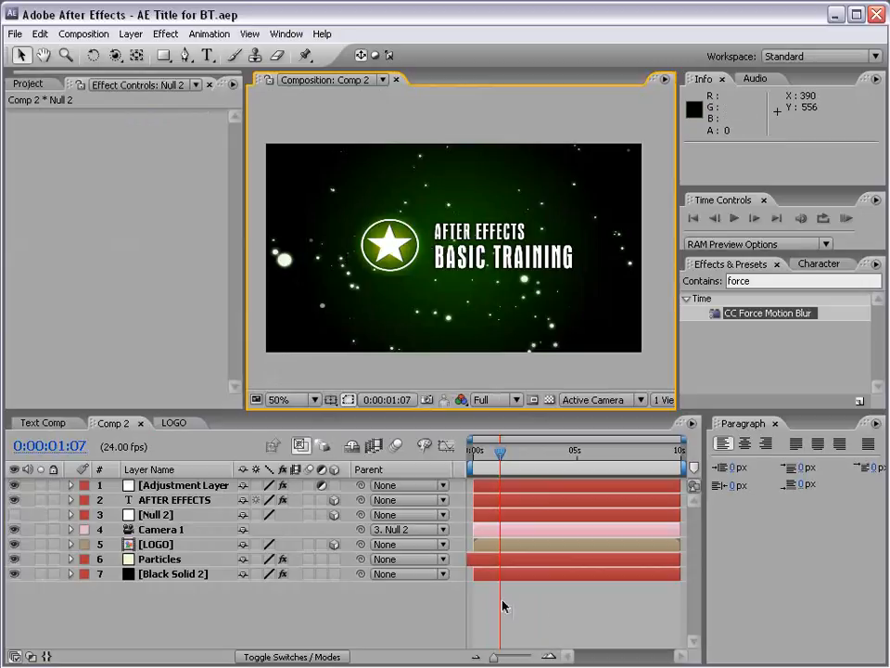
Make the Null 2 layer visible and reveal its Transform properties in the timeline.
left_click(540, 623)
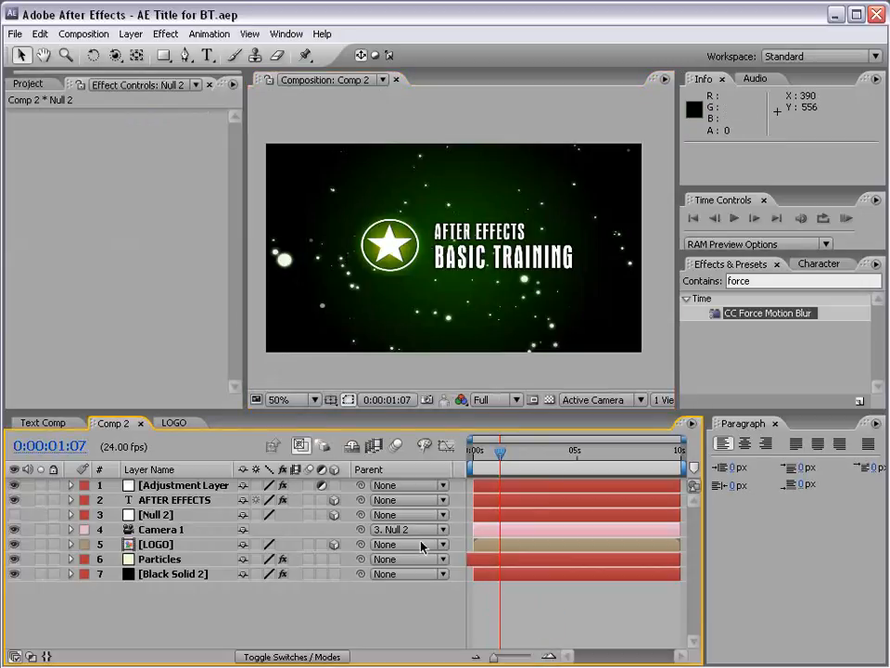
left_click(13, 515)
left_click(167, 514)
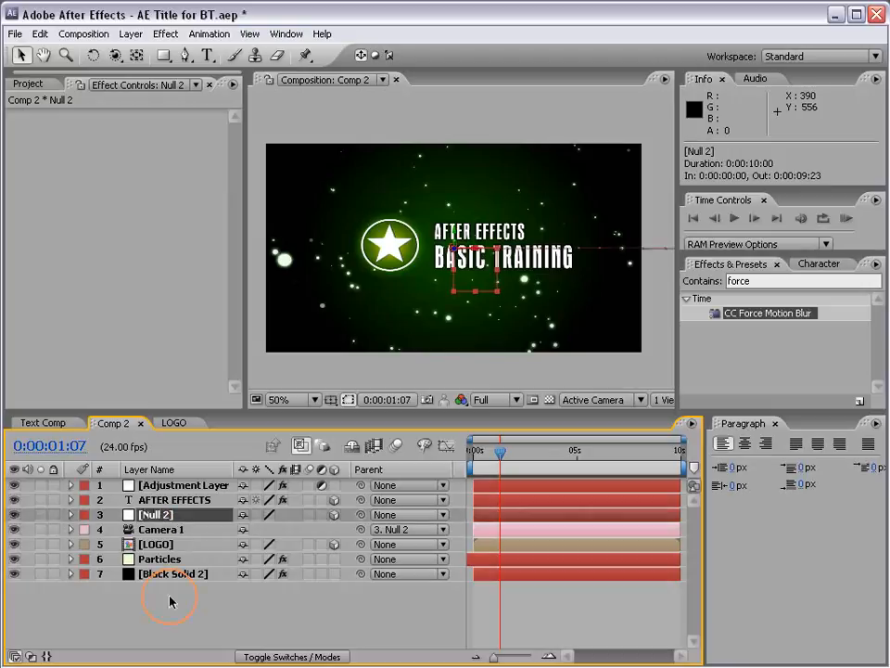
left_click(172, 601)
left_click(162, 515)
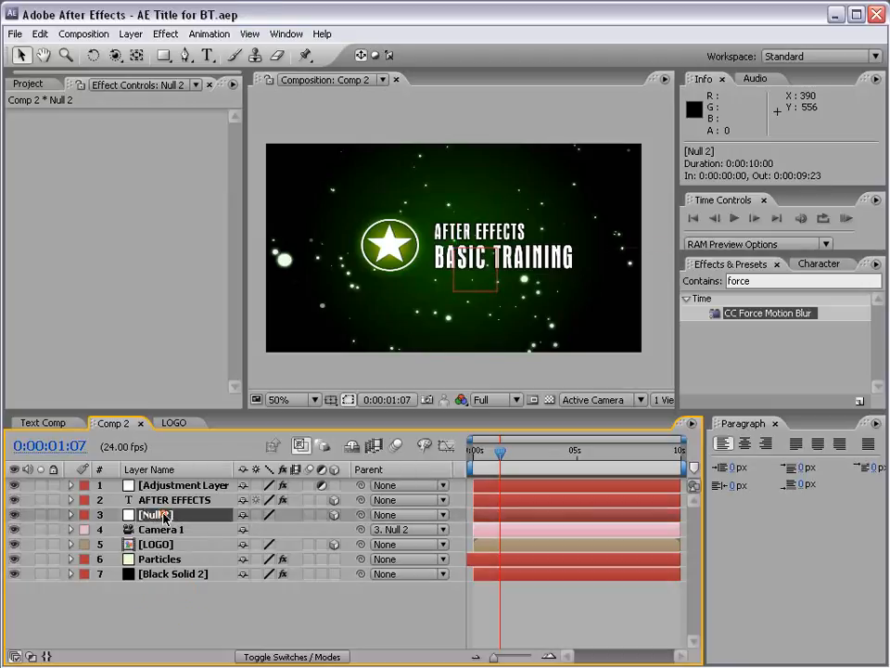
left_click(72, 515)
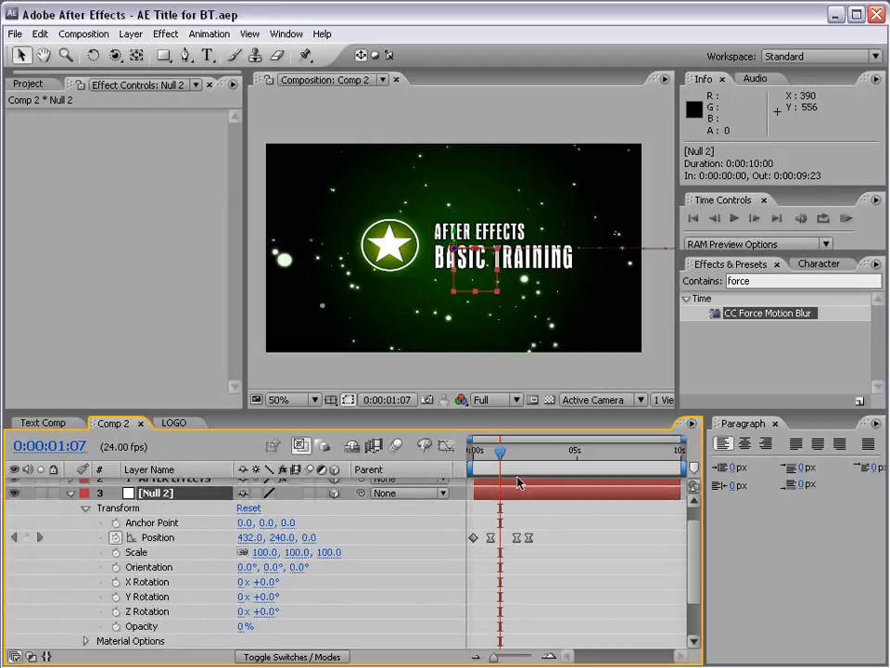
Add Position and Orientation keyframes to Null 2 at 0:00:03:18, holding its current values.
left_click_drag(501, 463, 530, 466)
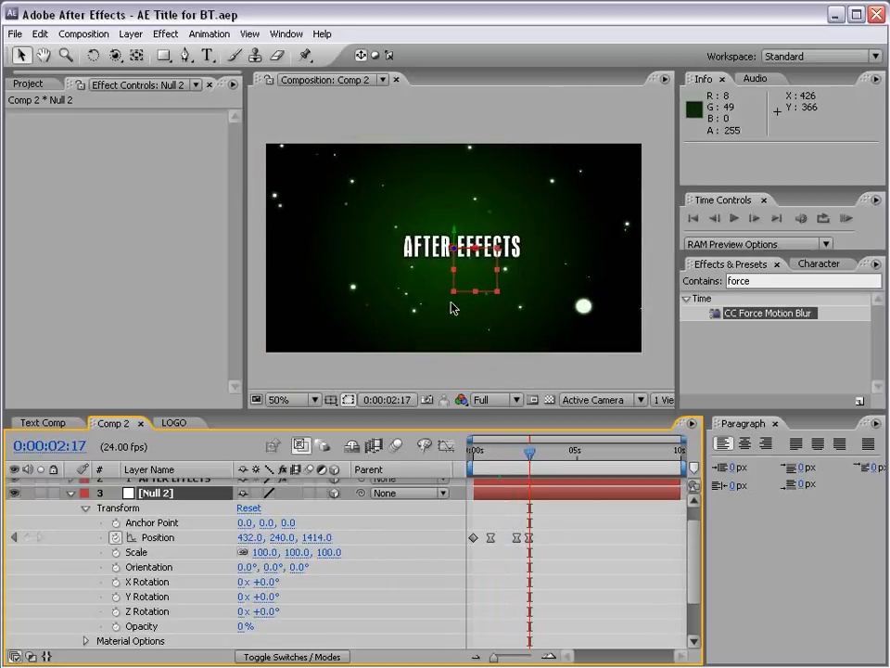
left_click_drag(533, 455, 555, 458)
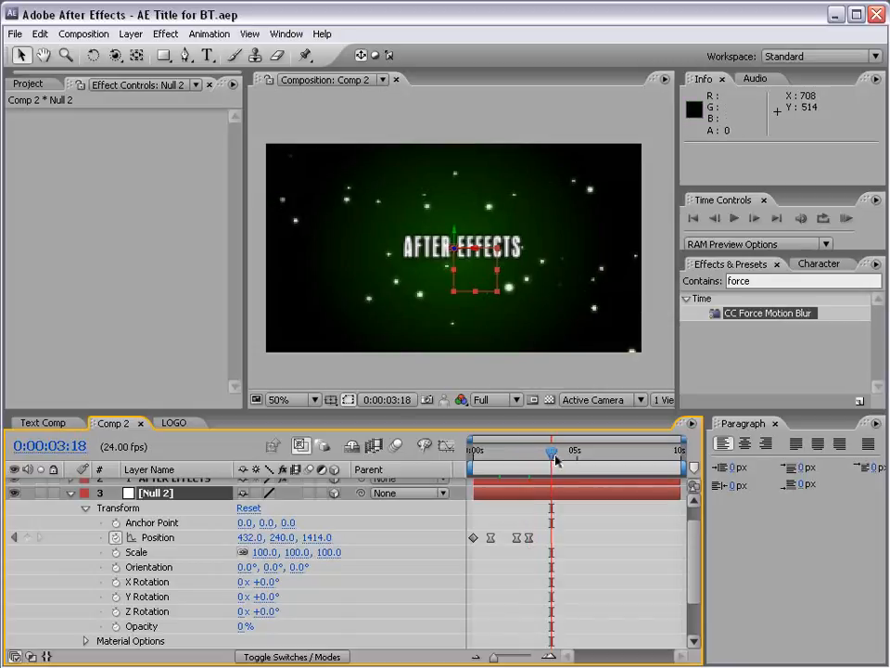
left_click(27, 537)
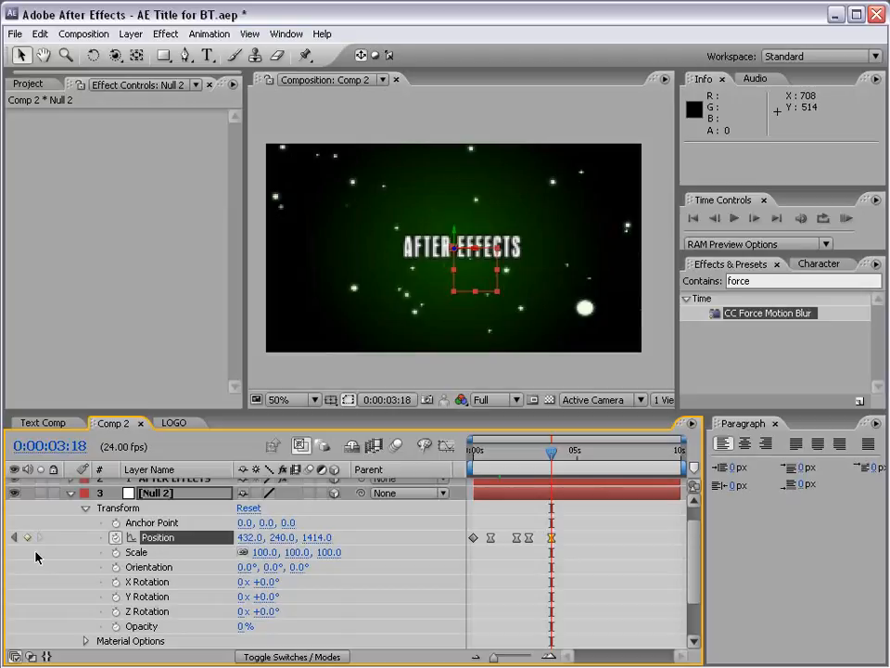
left_click(116, 568)
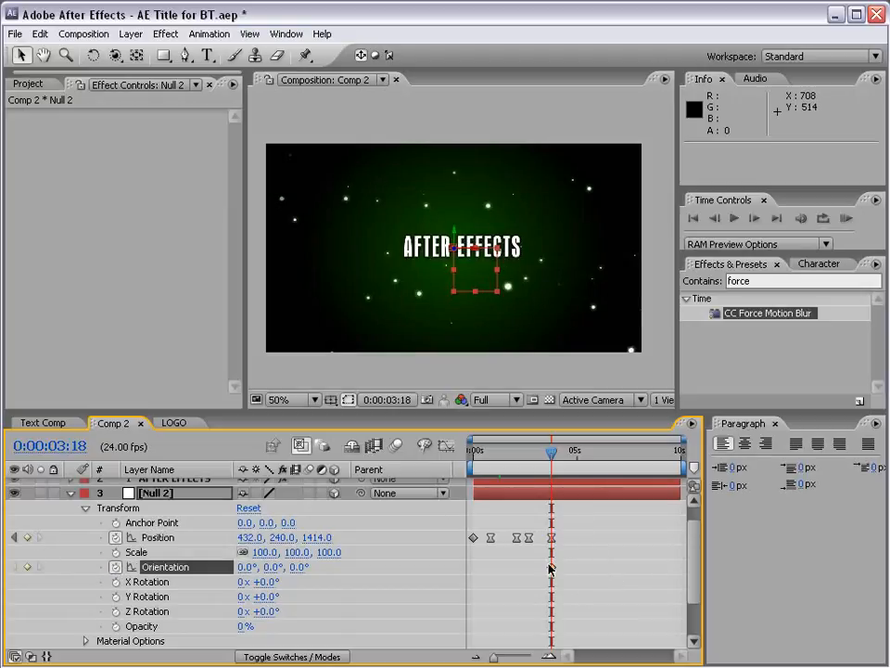
Hide the adjustment layer and move the current time to 0:00:04:15.
left_click(481, 455)
scroll(697, 547, "up", 1)
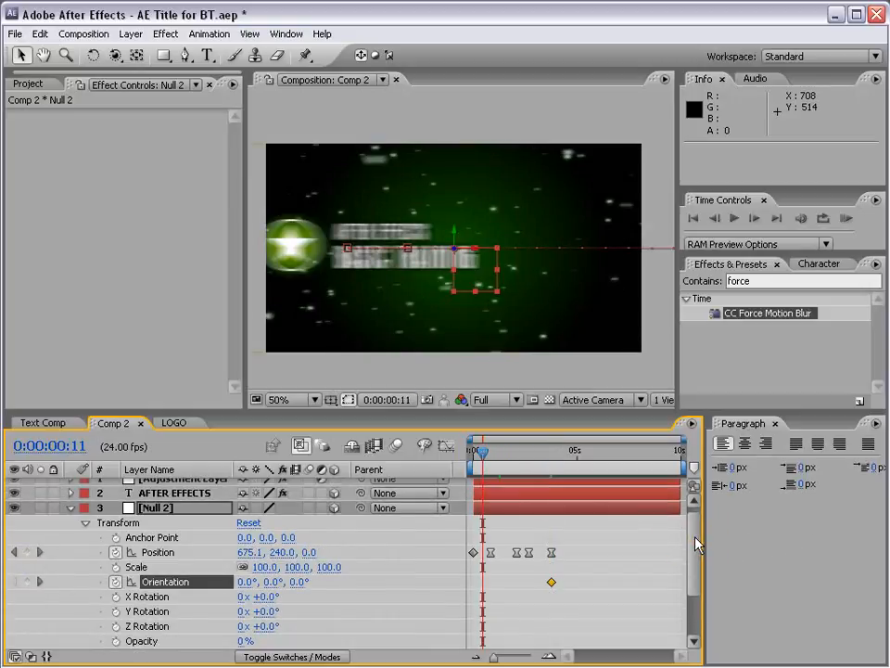
scroll(482, 497, "up", 1)
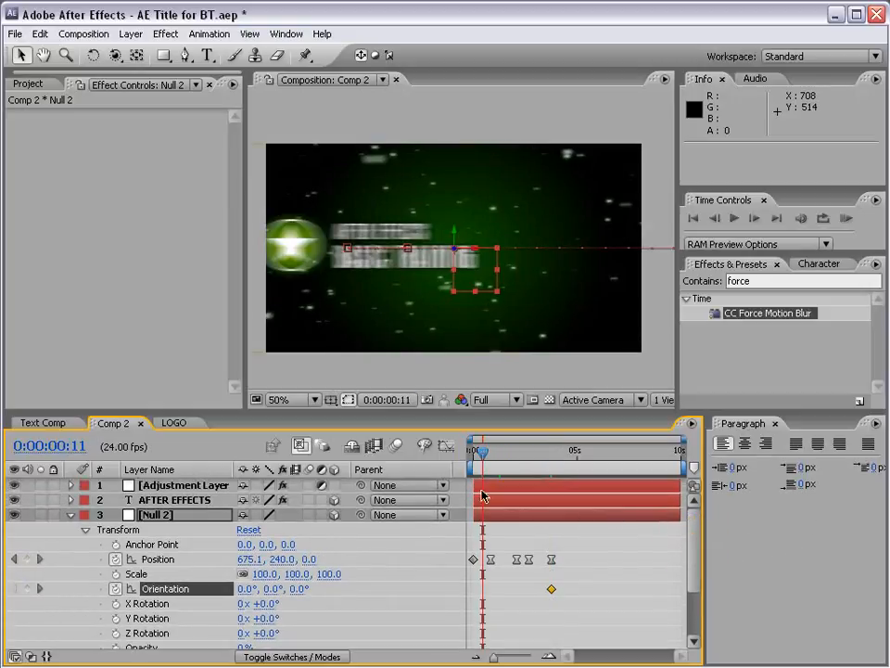
left_click(15, 486)
left_click_drag(482, 457, 569, 458)
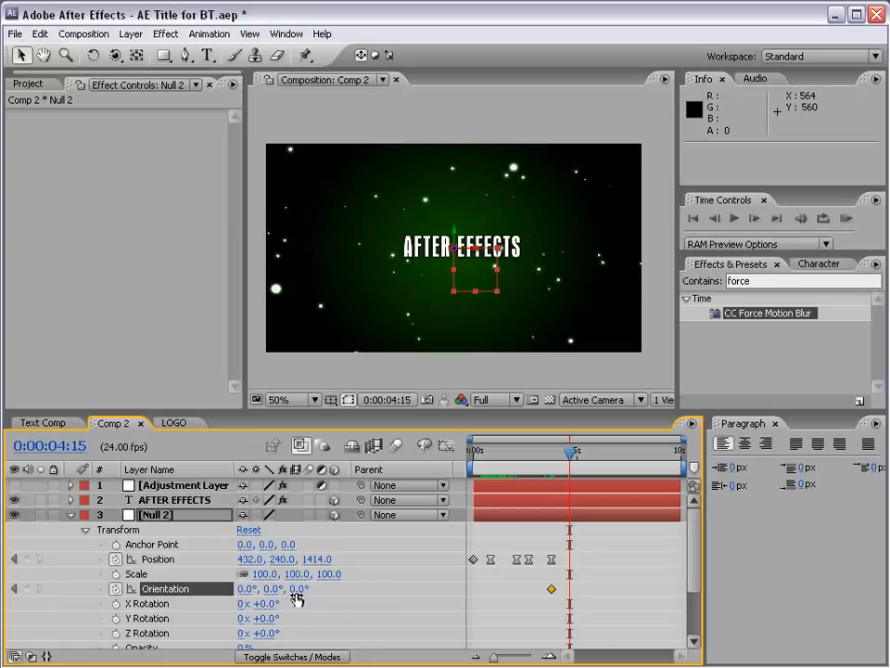
Try rotating Null 2's Orientation to 88° on Z, and by other amounts on Y and X, undoing each change.
left_click_drag(297, 598, 365, 585)
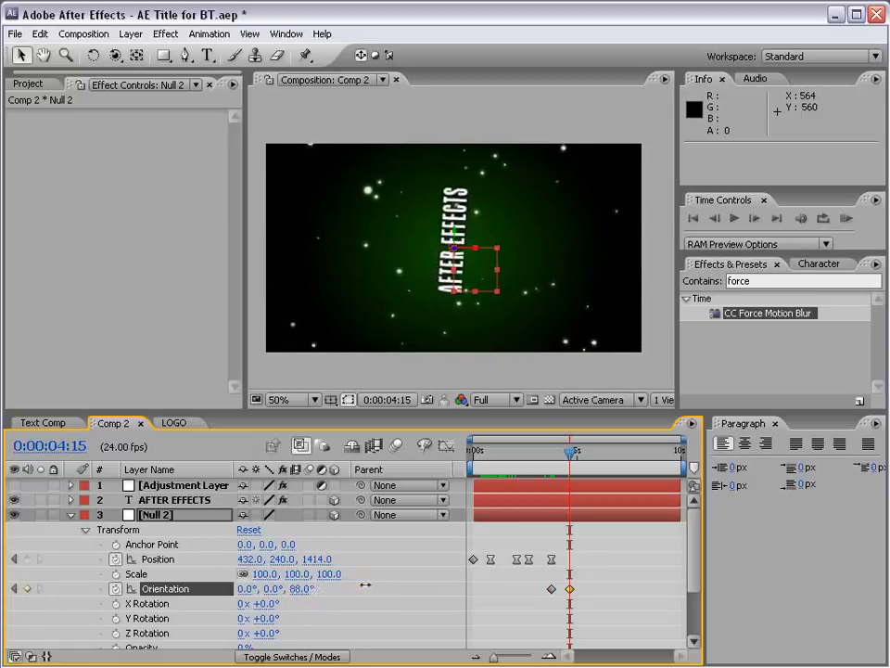
key("ctrl+z")
left_click_drag(273, 589, 245, 589)
key("ctrl+z")
key("ctrl+z")
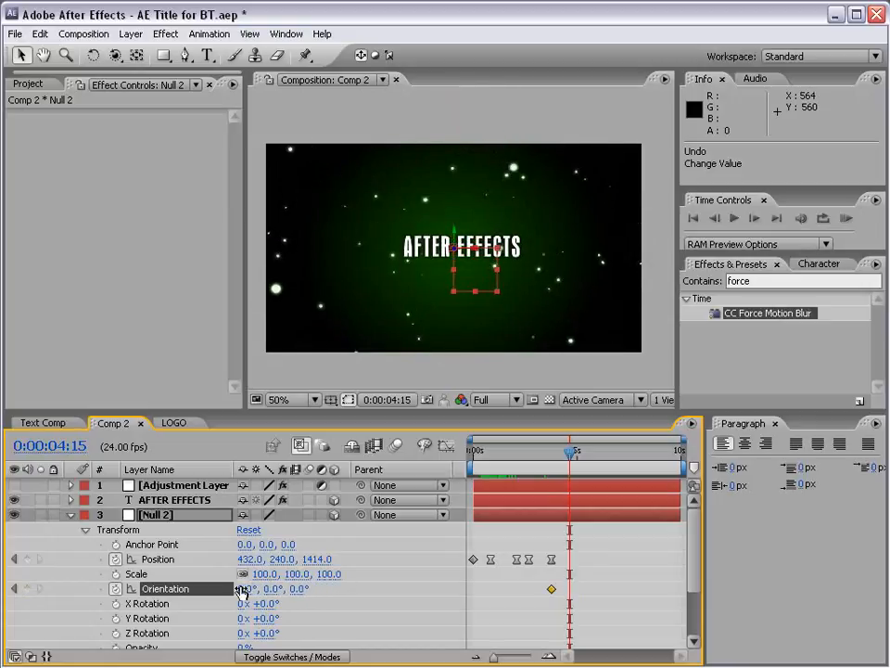
left_click_drag(243, 594, 219, 619)
key("ctrl+z")
Save the project and switch the enlarged composition viewer to the Top view.
key("ctrl+s")
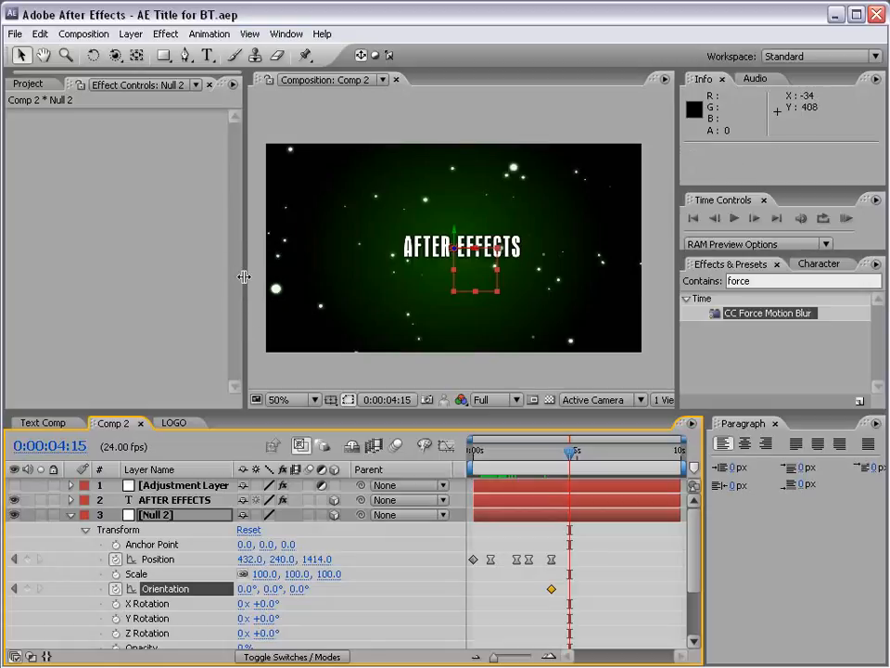
left_click_drag(245, 278, 196, 282)
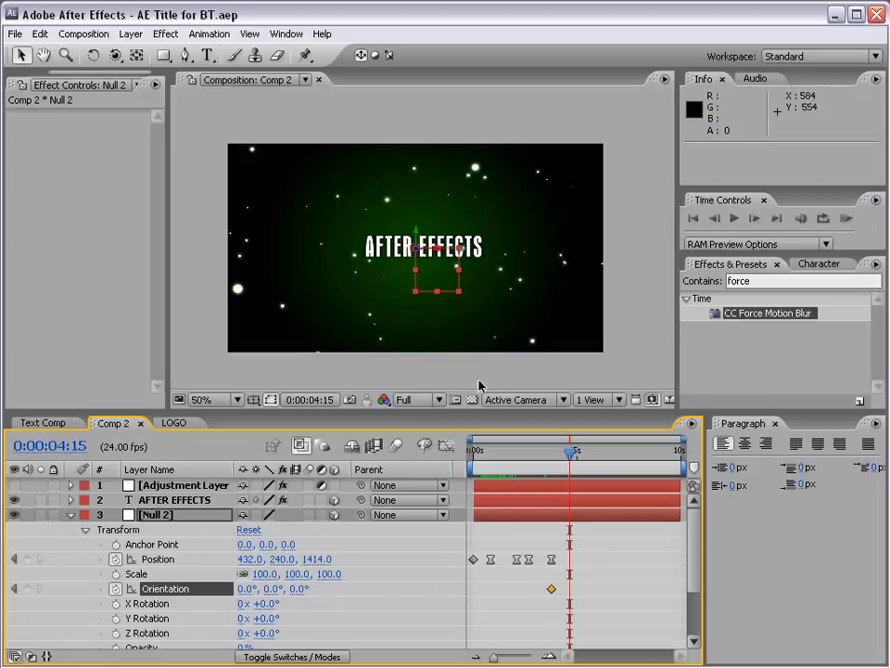
left_click(520, 400)
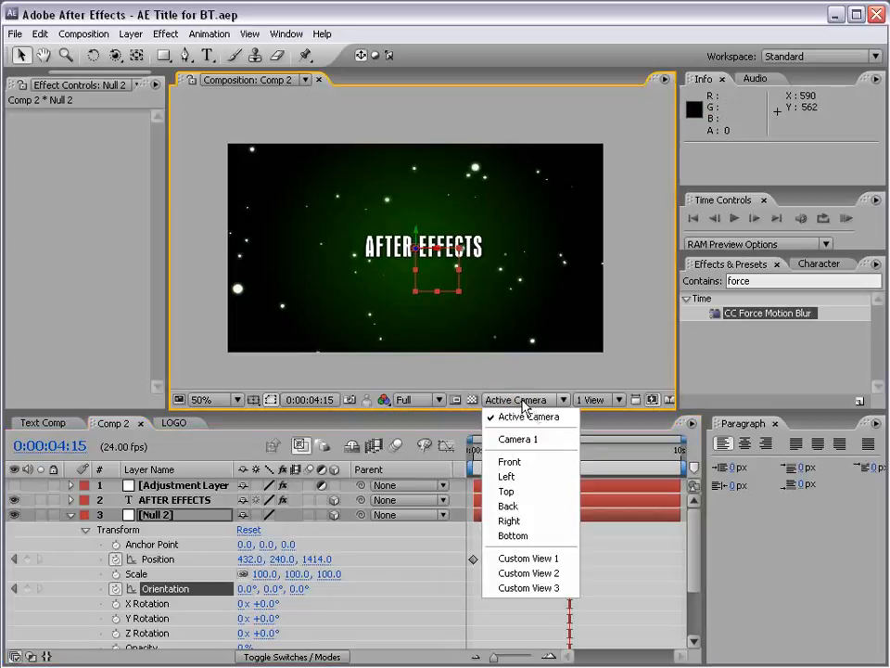
left_click(508, 491)
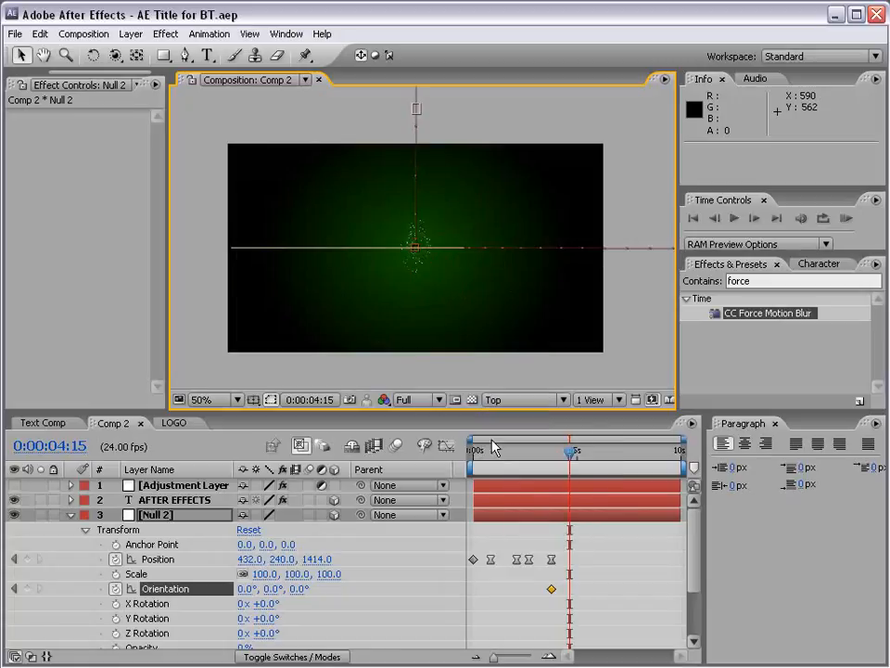
Collapse Null 2's properties and examine where the LOGO layer sits relative to the particles and camera path in Top view.
key("period")
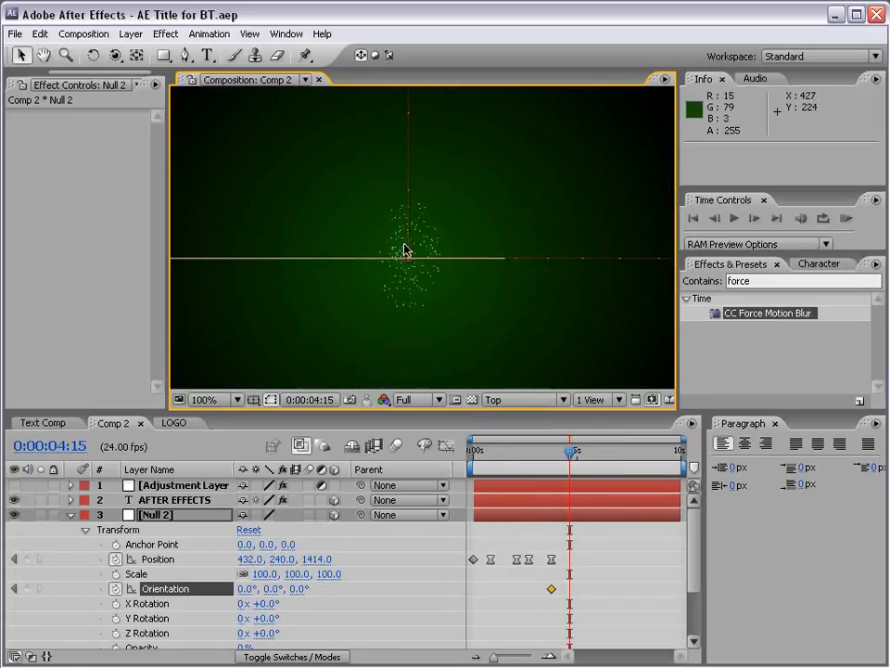
scroll(417, 238, "up", 1)
scroll(398, 325, "down", 1)
key("space")
left_click_drag(431, 212, 434, 232)
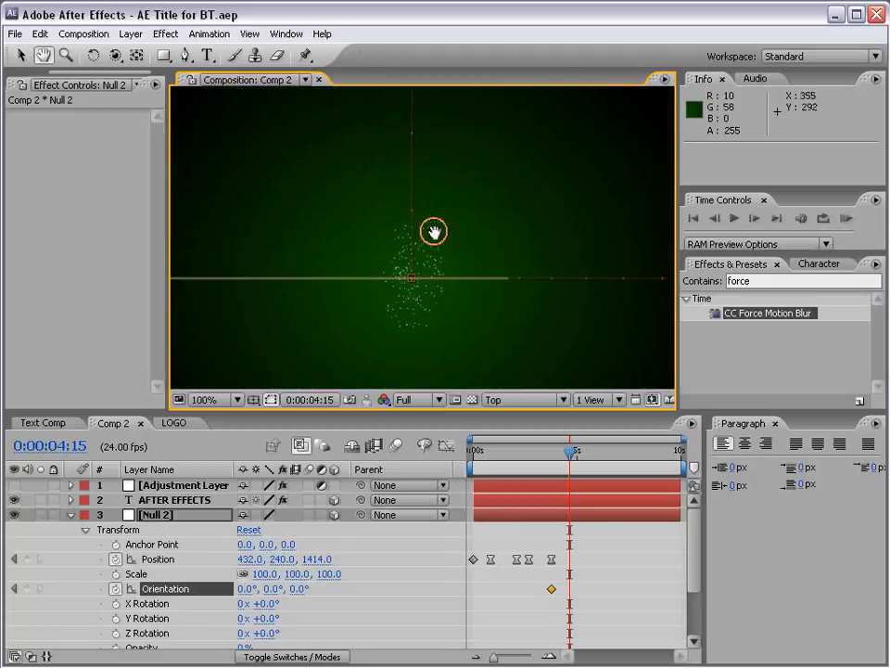
left_click(71, 515)
left_click(168, 502)
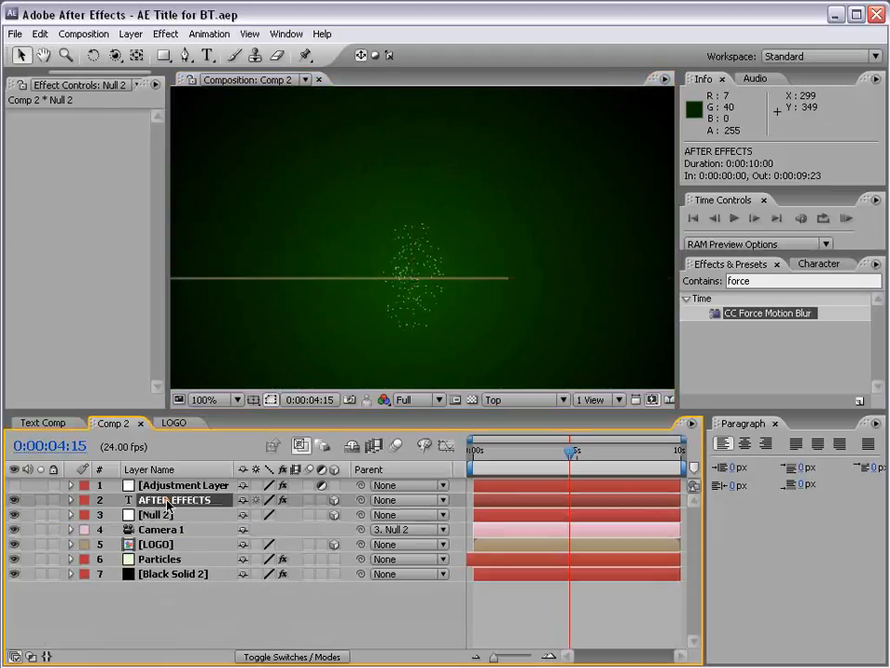
left_click(158, 544)
left_click(162, 556)
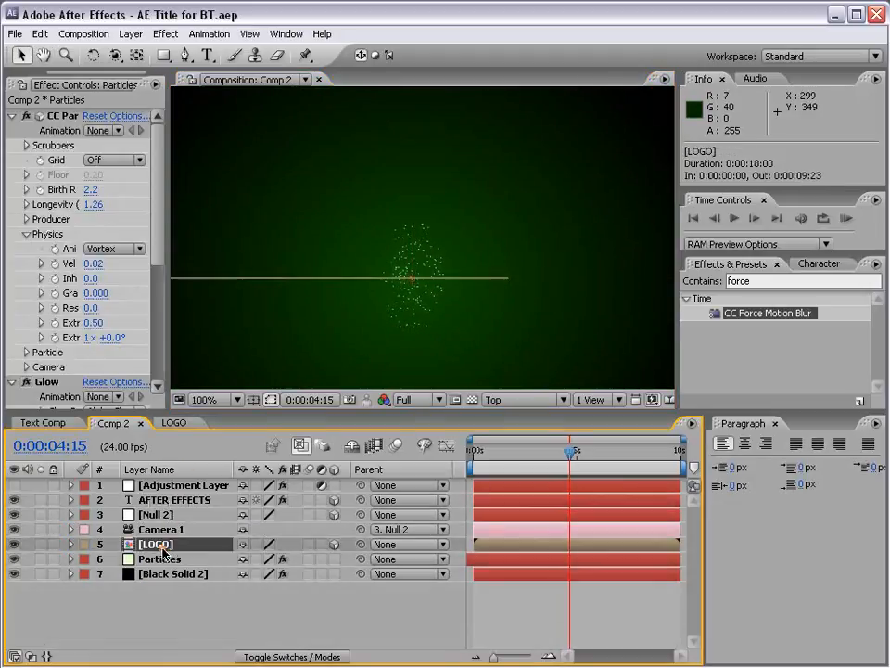
key("space")
scroll(452, 302, "down", 1)
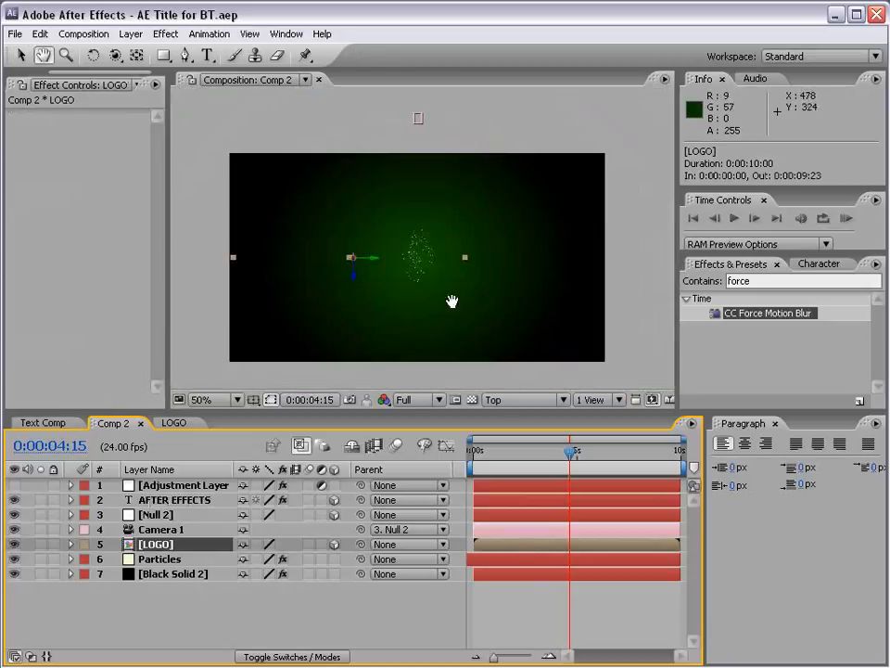
left_click_drag(402, 283, 415, 321)
left_click(436, 161)
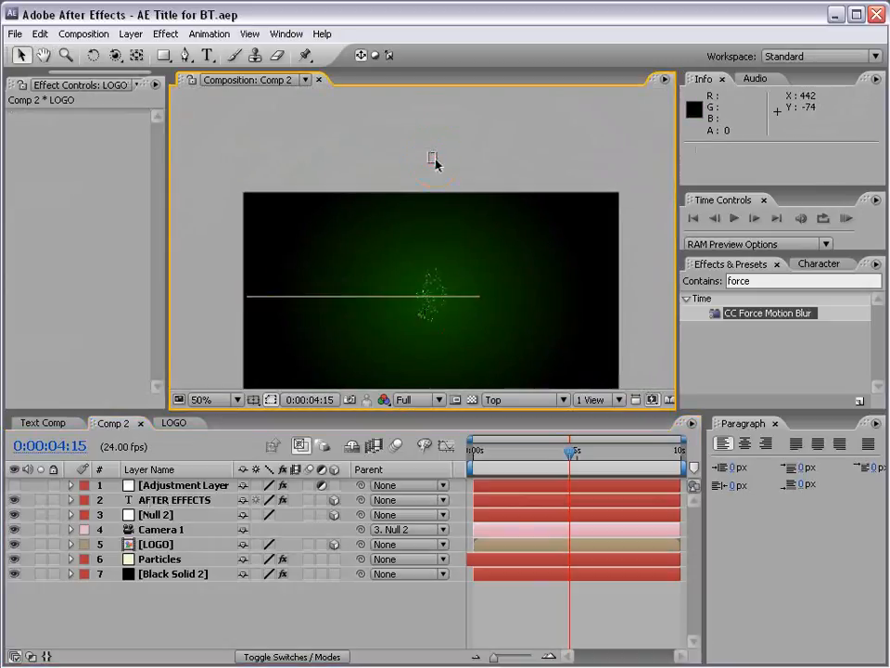
Compare the depth of the AFTER EFFECTS text layer with that of Null 2 in Top view.
left_click(172, 496)
scroll(437, 204, "down", 4)
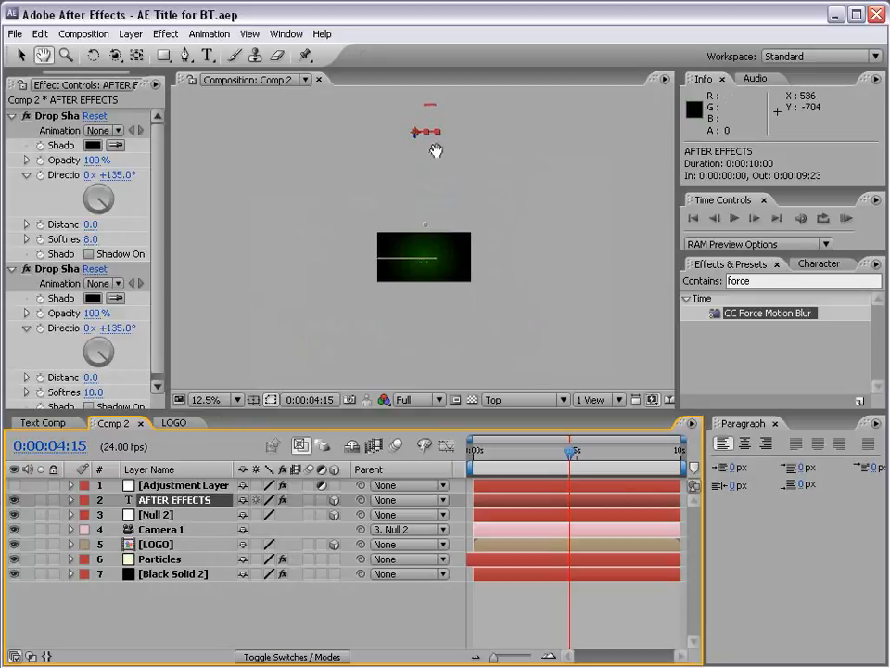
left_click_drag(436, 147, 436, 238)
key("space")
left_click_drag(430, 310, 427, 297)
scroll(427, 297, "up", 1)
left_click_drag(407, 183, 402, 207)
scroll(407, 229, "up", 1)
scroll(404, 212, "down", 1)
left_click_drag(441, 321, 433, 258)
key("space")
scroll(417, 182, "up", 1)
left_click_drag(417, 183, 419, 312)
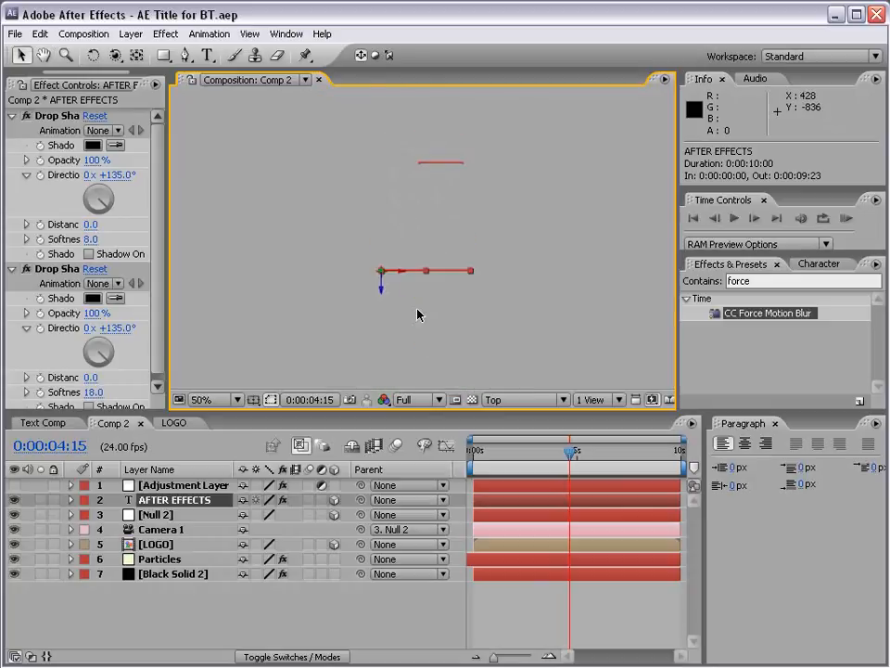
left_click(157, 514)
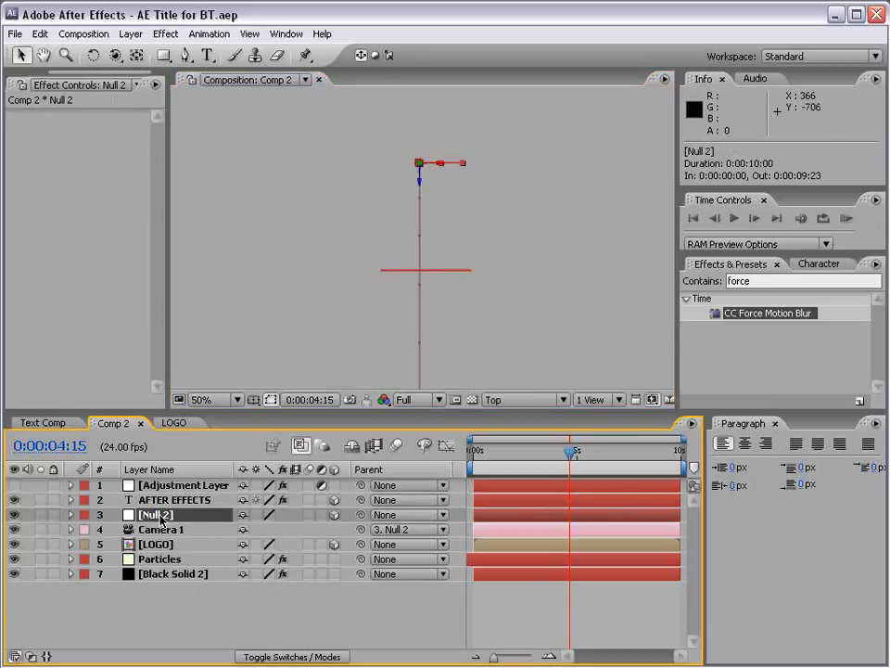
left_click(156, 499)
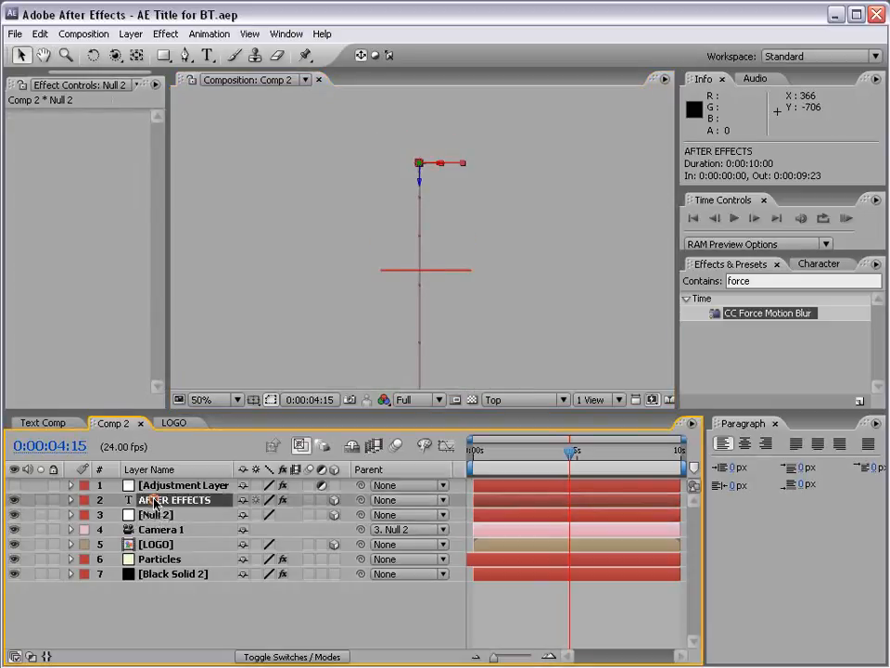
left_click(157, 515)
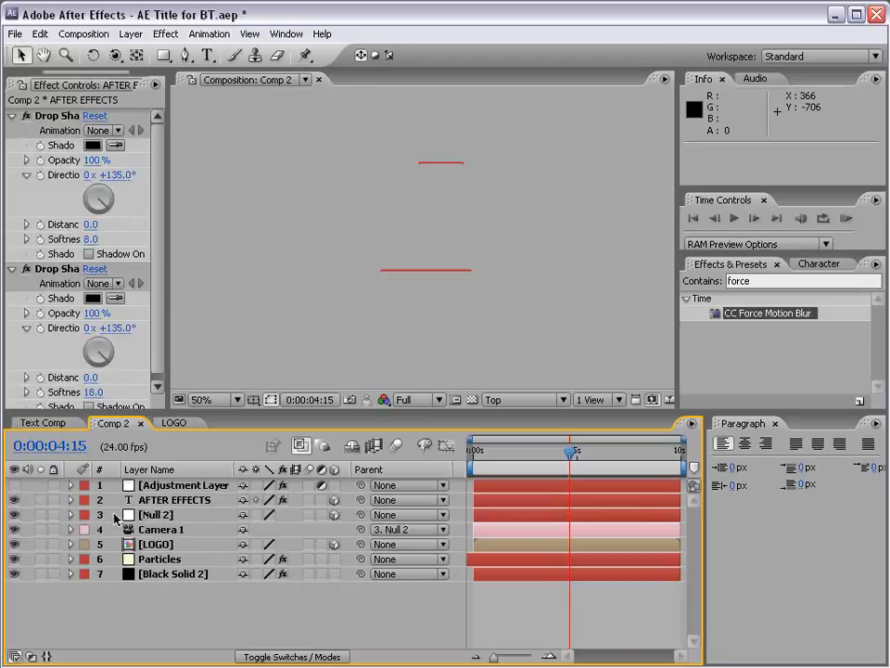
Move the AFTER EFFECTS text along Z to about 1413.8 so that it lines up with Null 2.
left_click(158, 500)
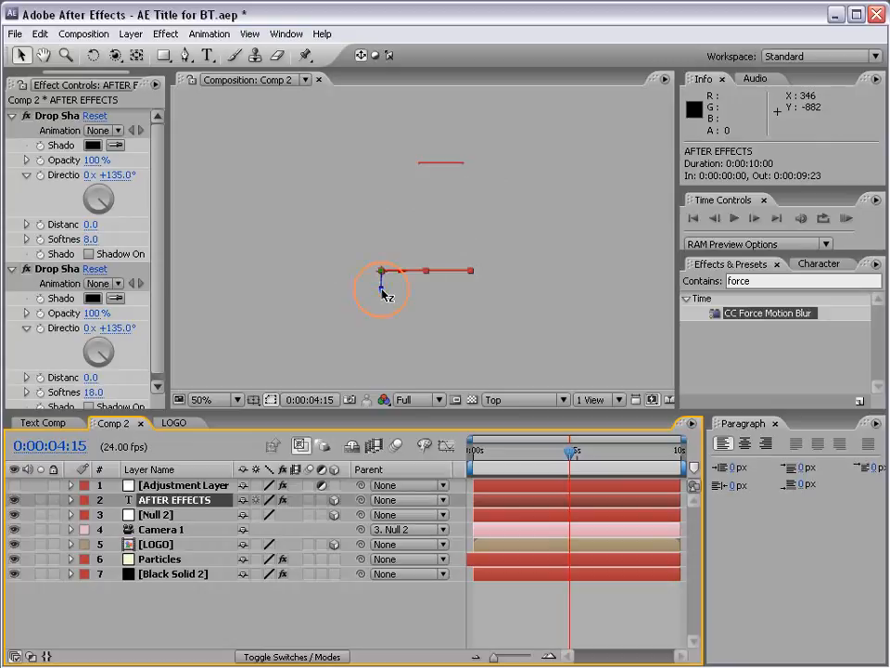
left_click_drag(382, 293, 380, 186)
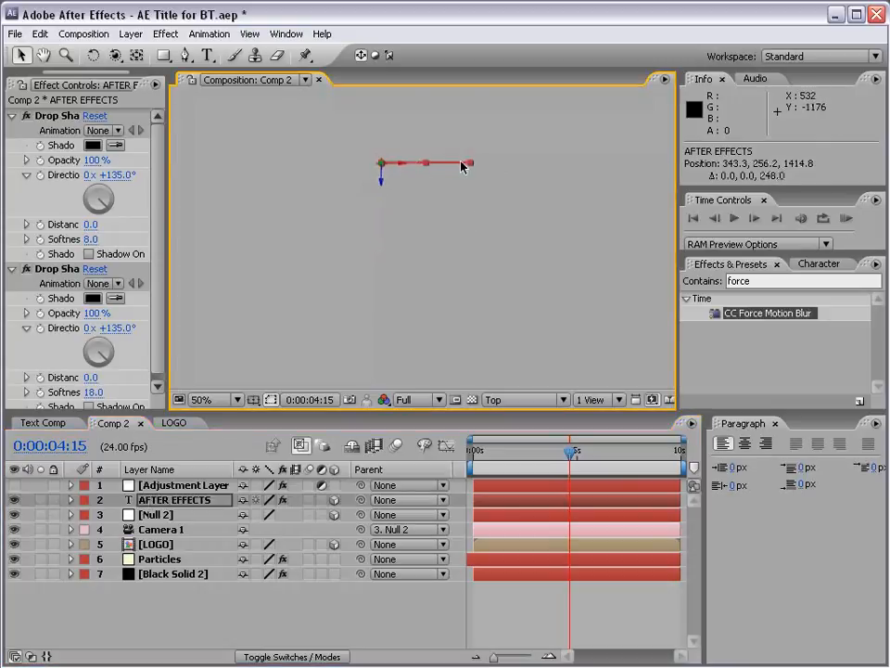
key("h")
key("period")
left_click_drag(430, 164, 407, 270)
key("period")
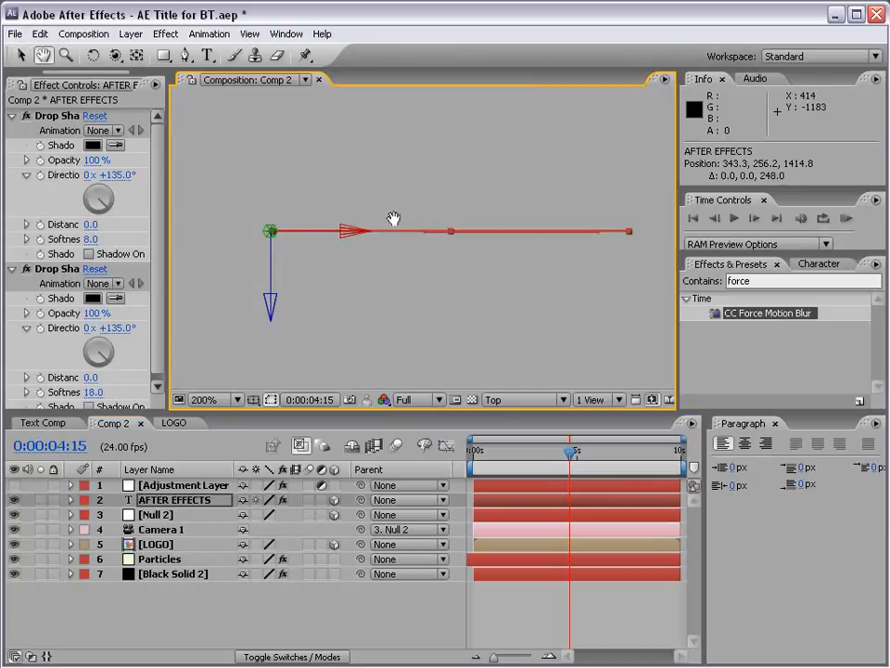
key("v")
left_click_drag(272, 306, 269, 306)
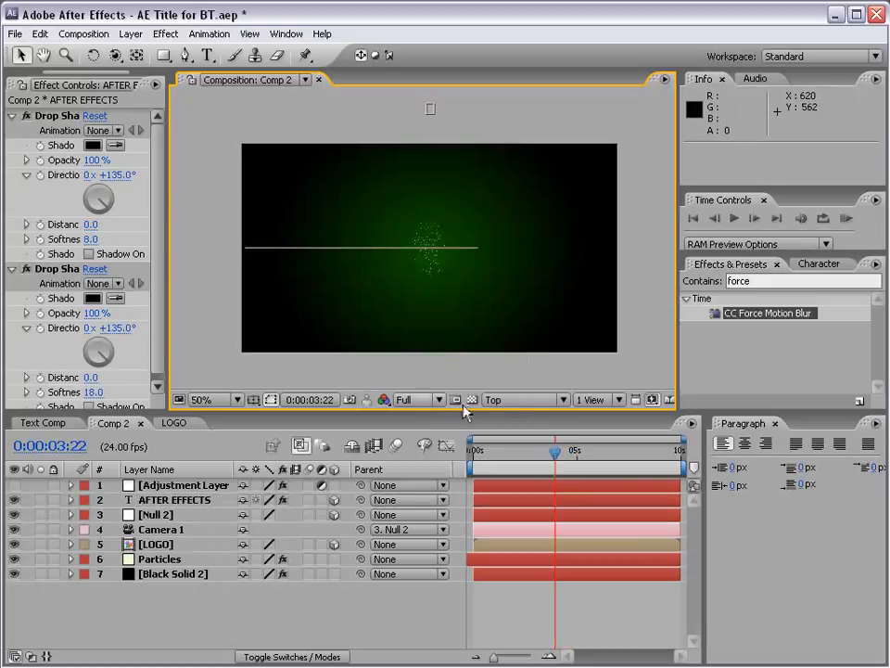
Return to the Active Camera view and scale the AFTER EFFECTS text to 148%.
left_click(519, 401)
left_click(528, 416)
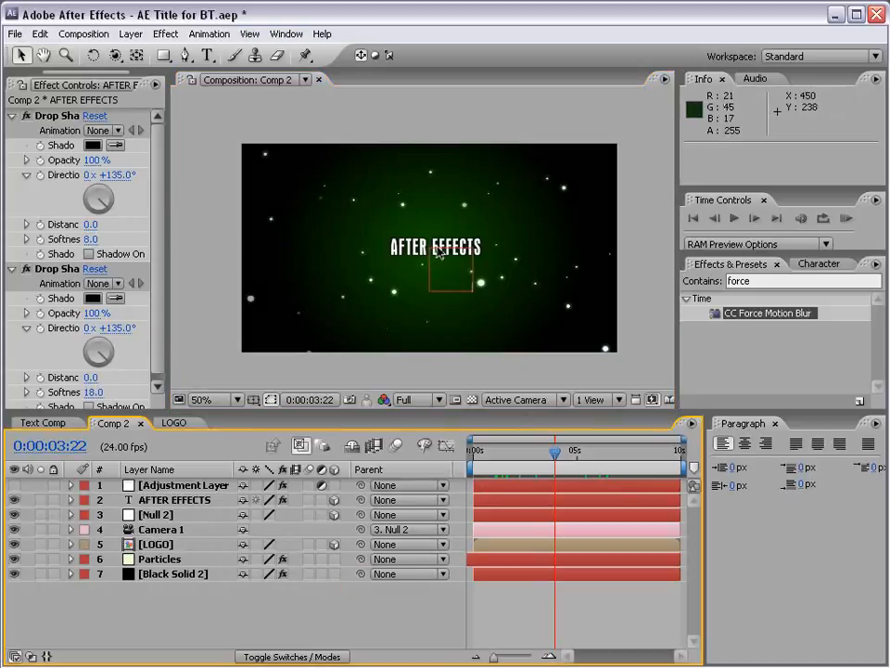
left_click(190, 500)
key("s")
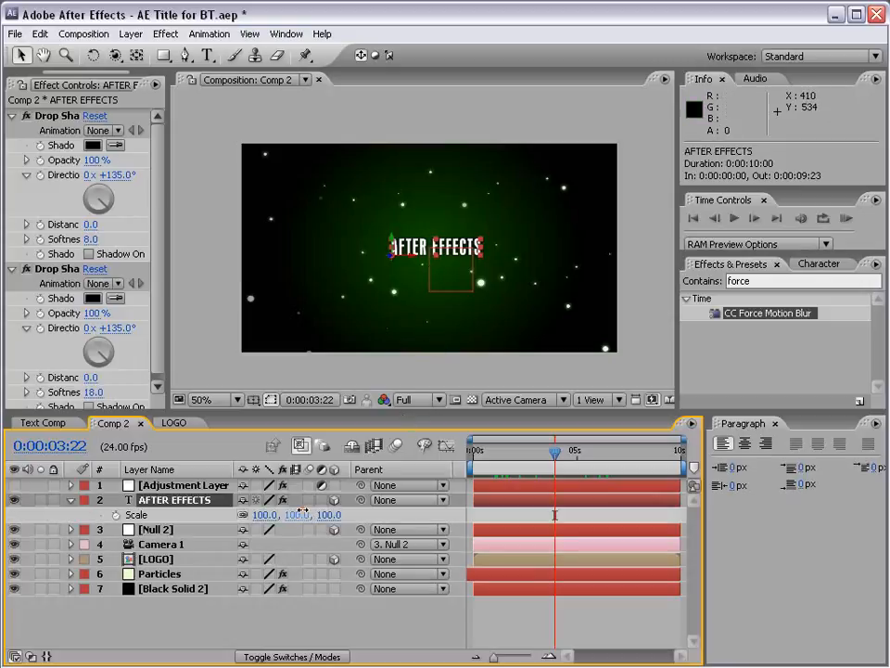
left_click_drag(301, 511, 346, 511)
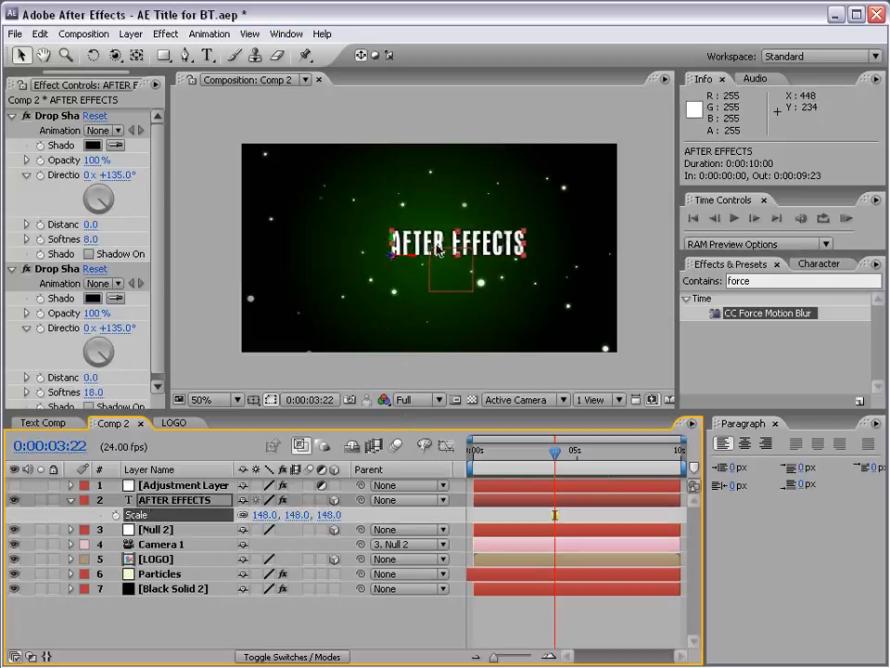
Centre the enlarged AFTER EFFECTS text in the frame at about 277.3, 266.2, checking it against the title-safe guides.
left_click_drag(438, 248, 458, 245)
key("apostrophe")
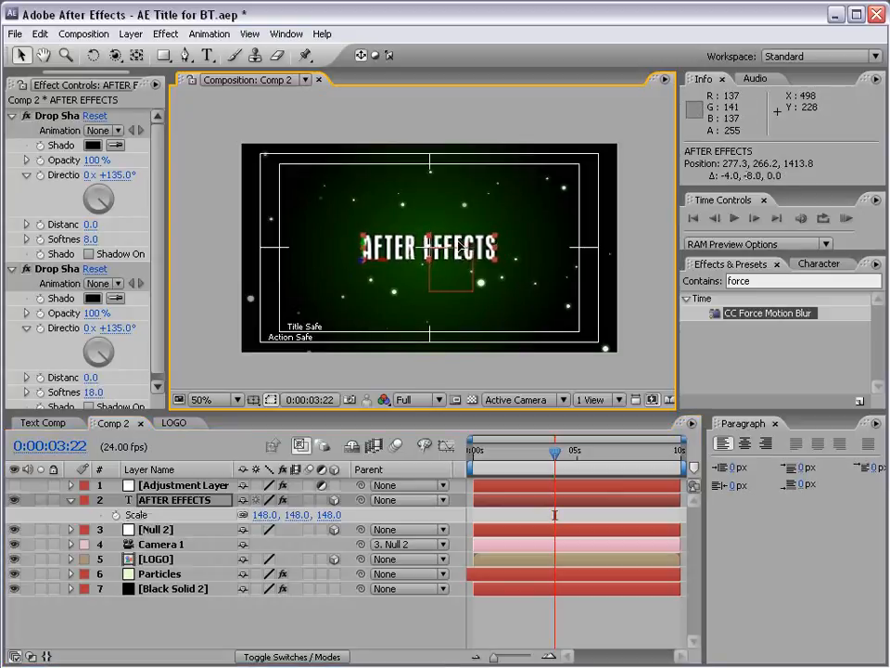
key("apostrophe")
left_click(471, 334)
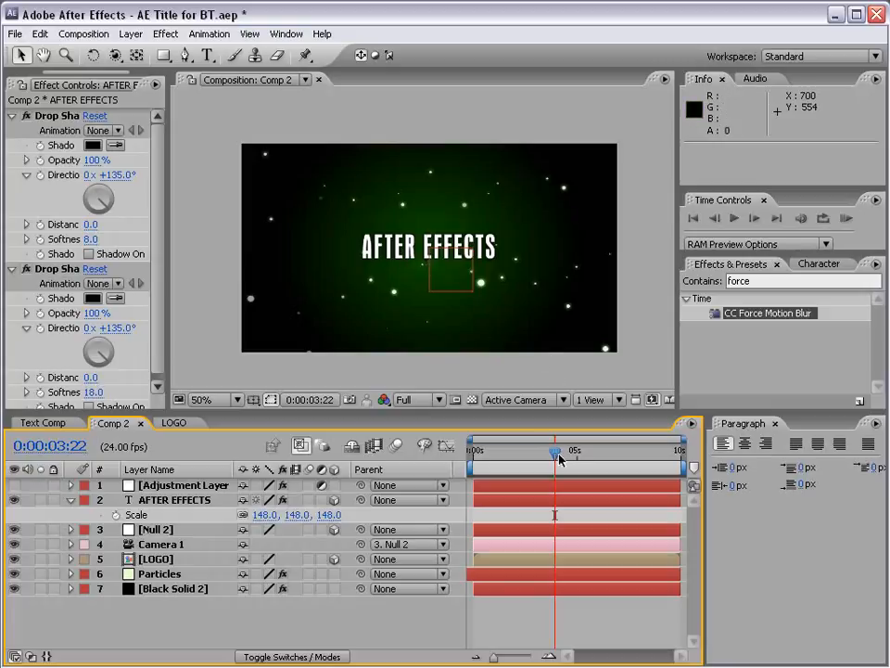
Try rotating Null 2 around its Y axis and 90° around X at 0:00:03:02, undoing each rotation.
mouse_move(555, 451)
left_mouse_down()
mouse_move(501, 457)
mouse_move(538, 455)
left_mouse_up()
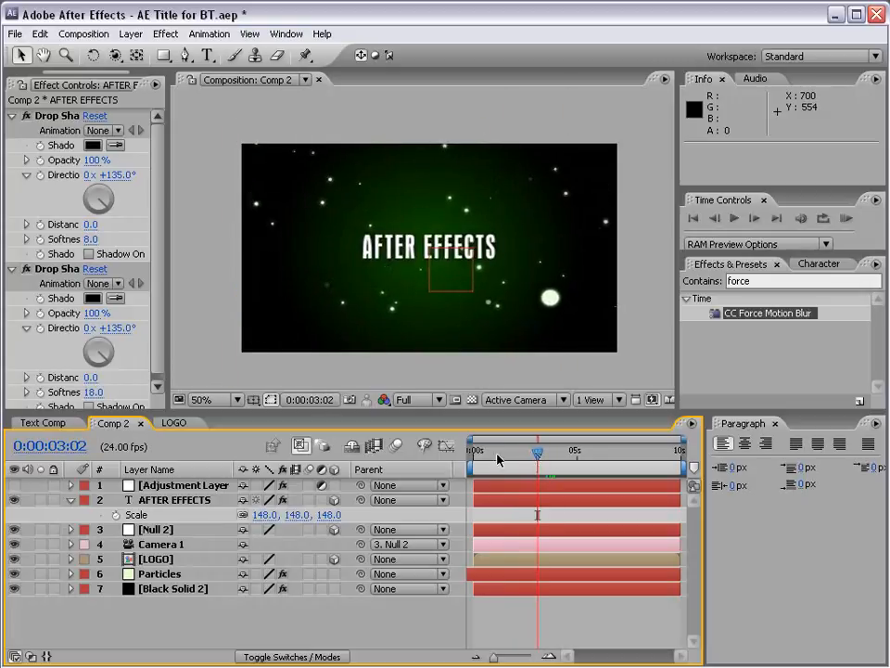
left_click(158, 529)
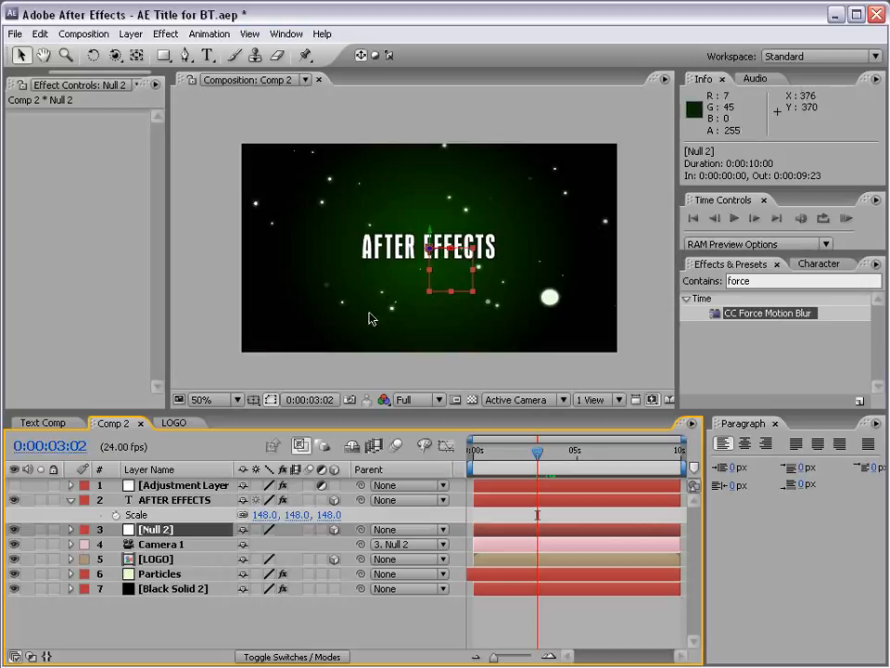
key("w")
left_click_drag(432, 241, 512, 239)
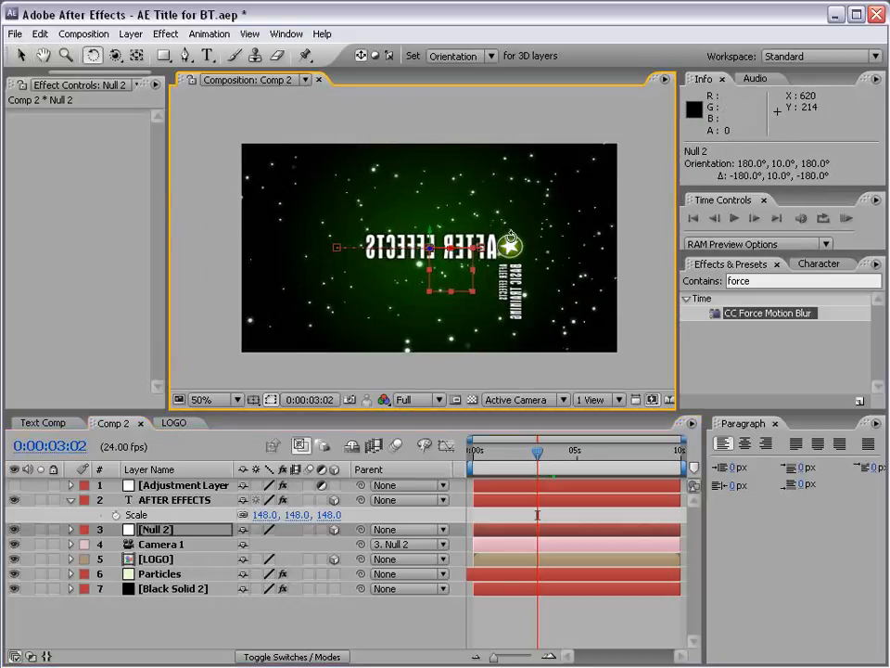
key("ctrl+z")
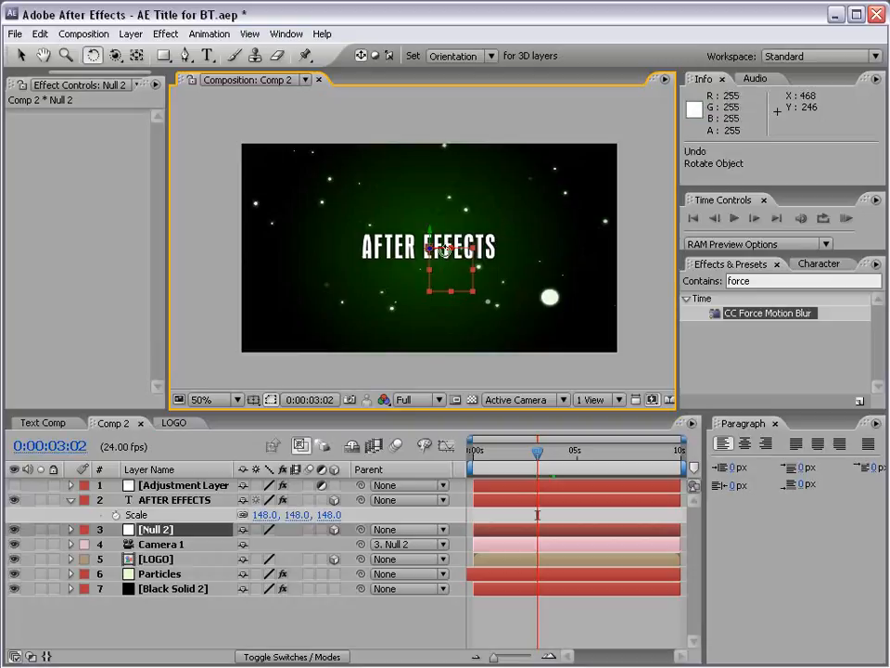
left_click_drag(444, 257, 446, 290)
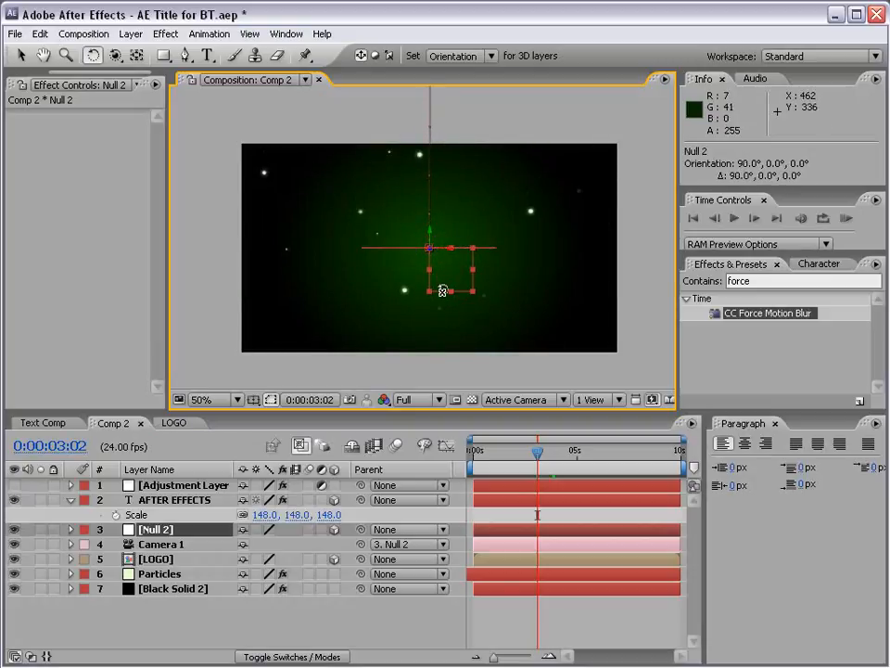
key("ctrl+z")
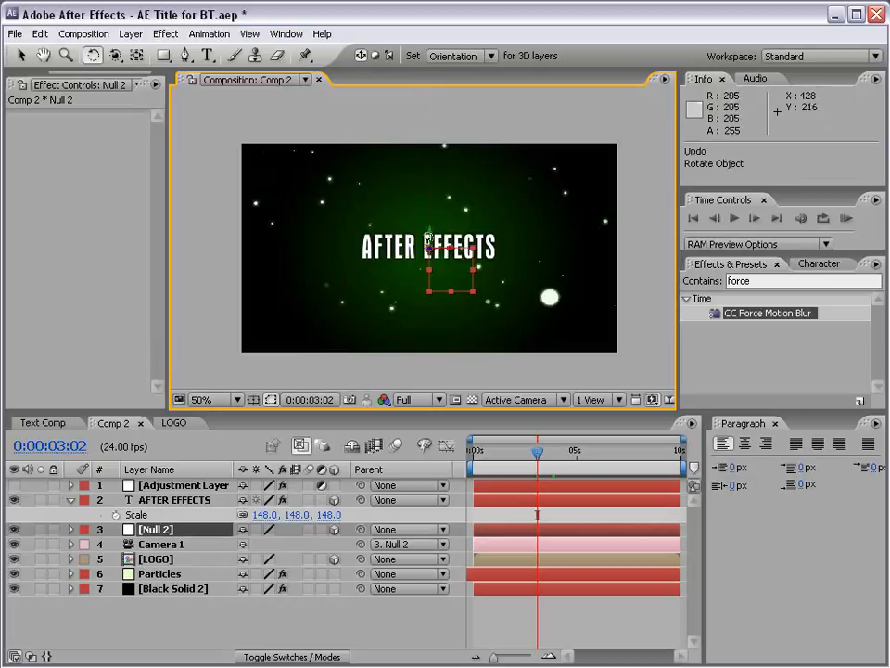
left_click_drag(429, 239, 402, 240)
key("ctrl+z")
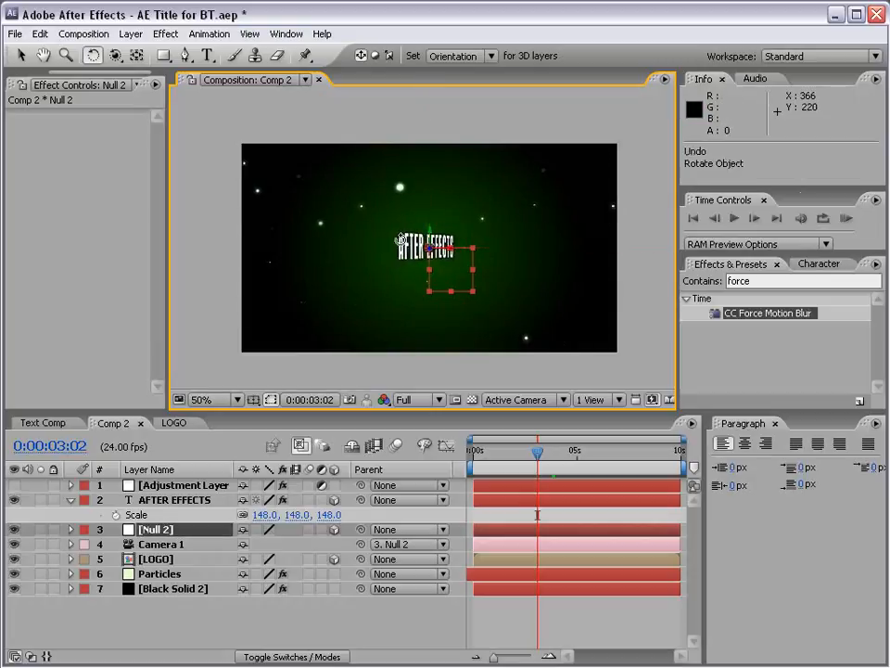
Reveal Null 2's keyframed properties and move the current time past the 0:00:03:18 keyframes to 0:00:04:08.
left_click(182, 532)
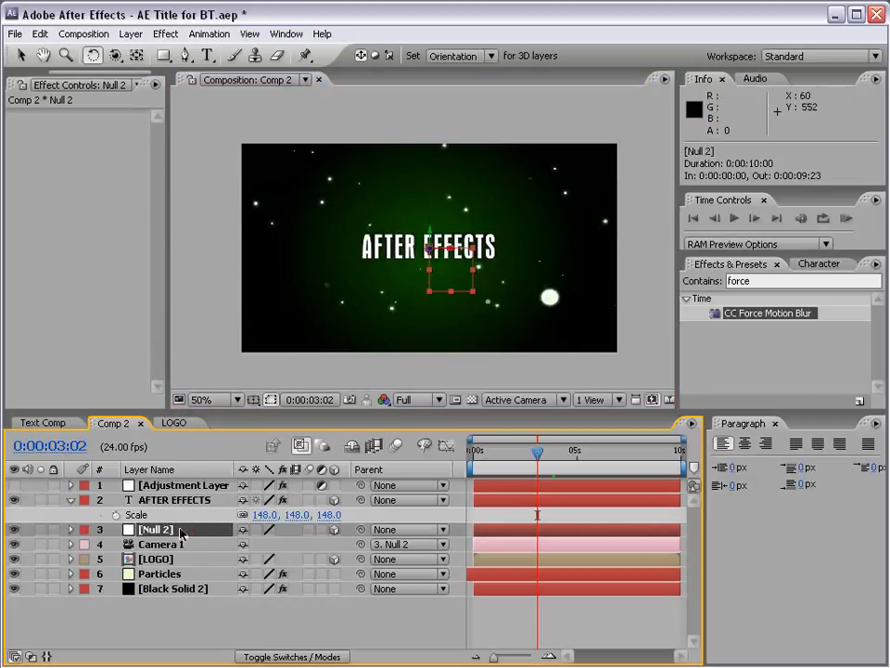
key("u")
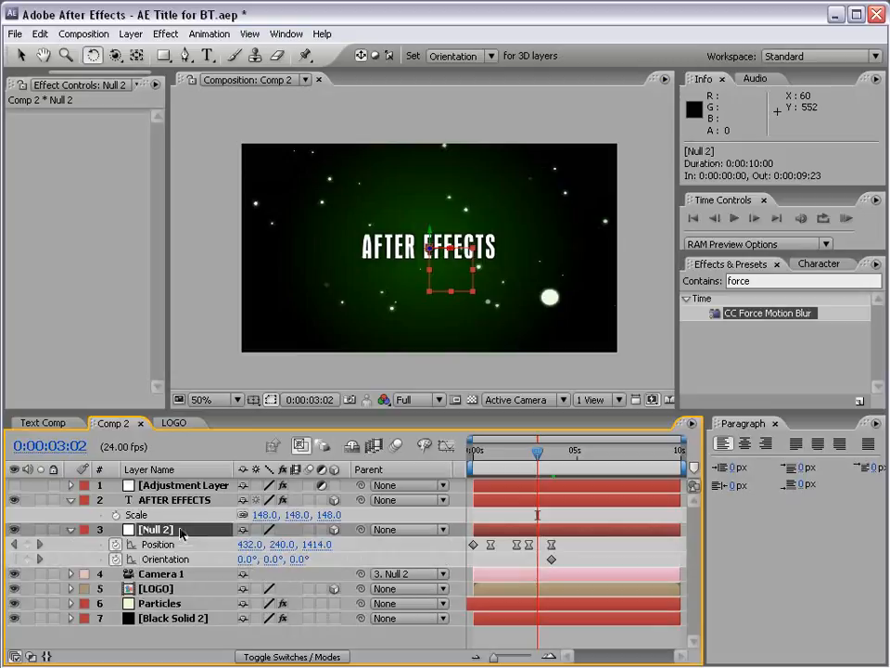
key("equal")
left_click_drag(520, 461, 567, 458)
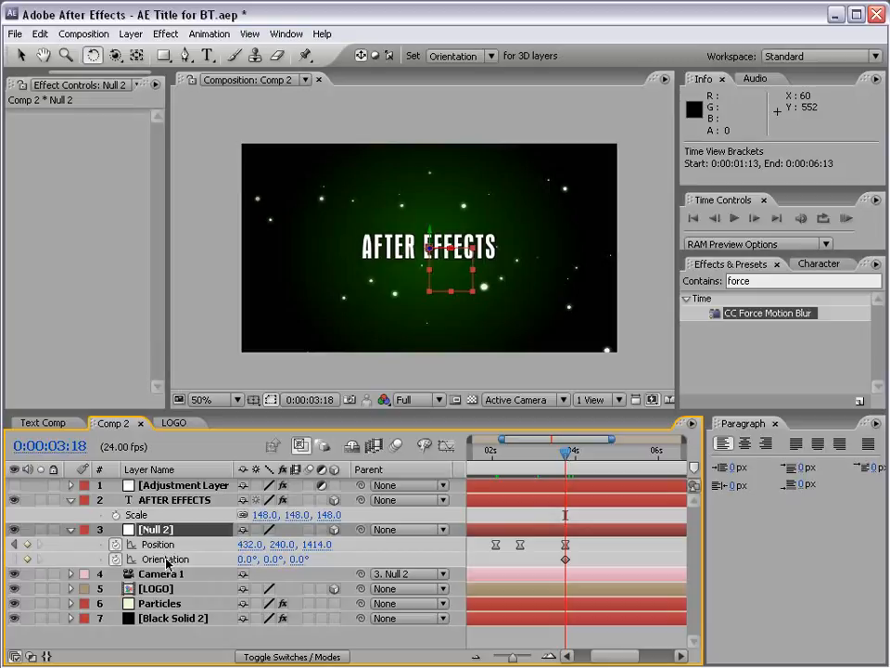
left_click_drag(567, 455, 589, 456)
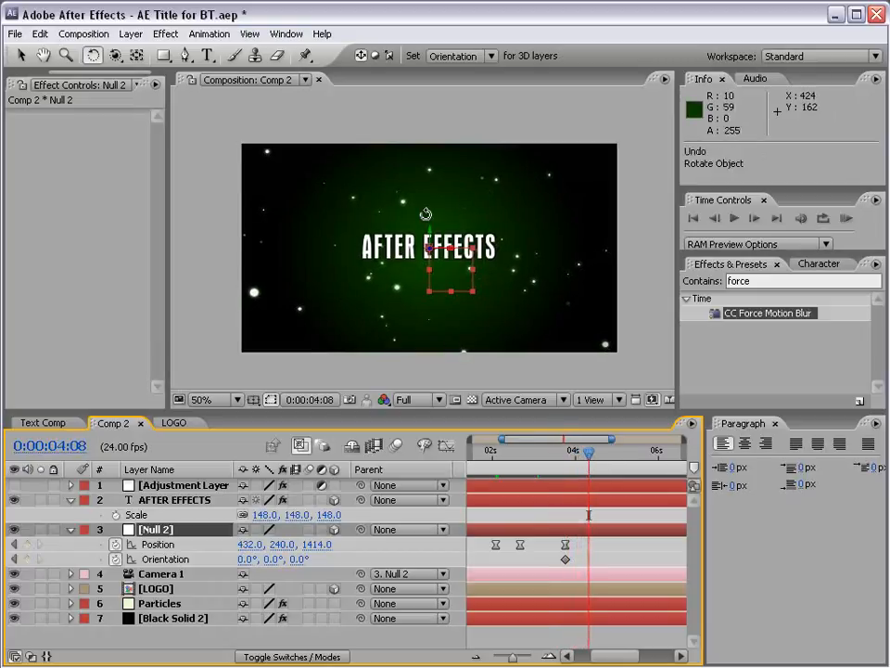
Rotate Null 2 to 90° around Y at 0:00:04:08 and apply Easy Ease to both of its orientation keyframes.
left_click_drag(430, 240, 397, 237)
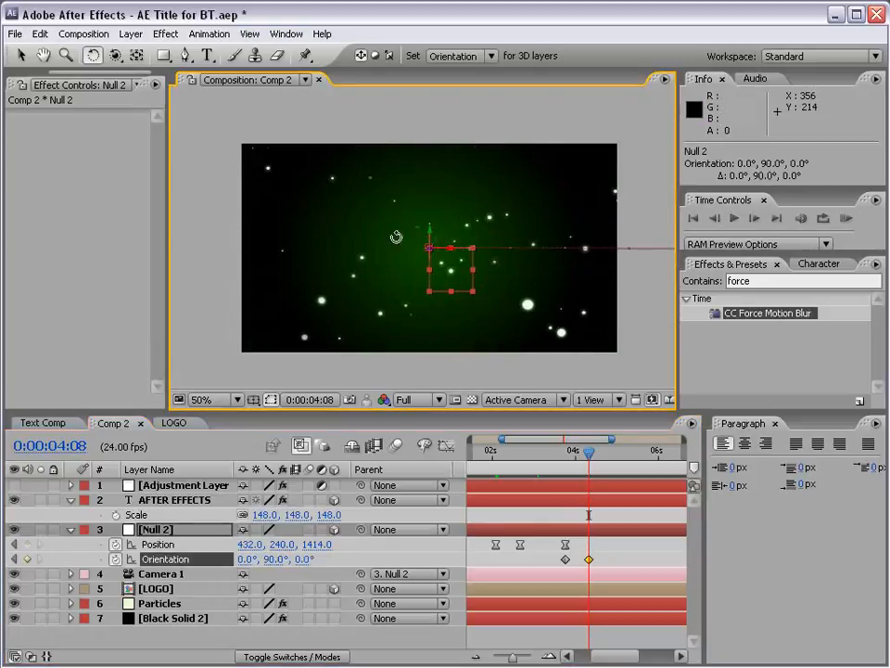
mouse_move(589, 452)
left_mouse_down()
mouse_move(570, 454)
mouse_move(591, 453)
left_mouse_up()
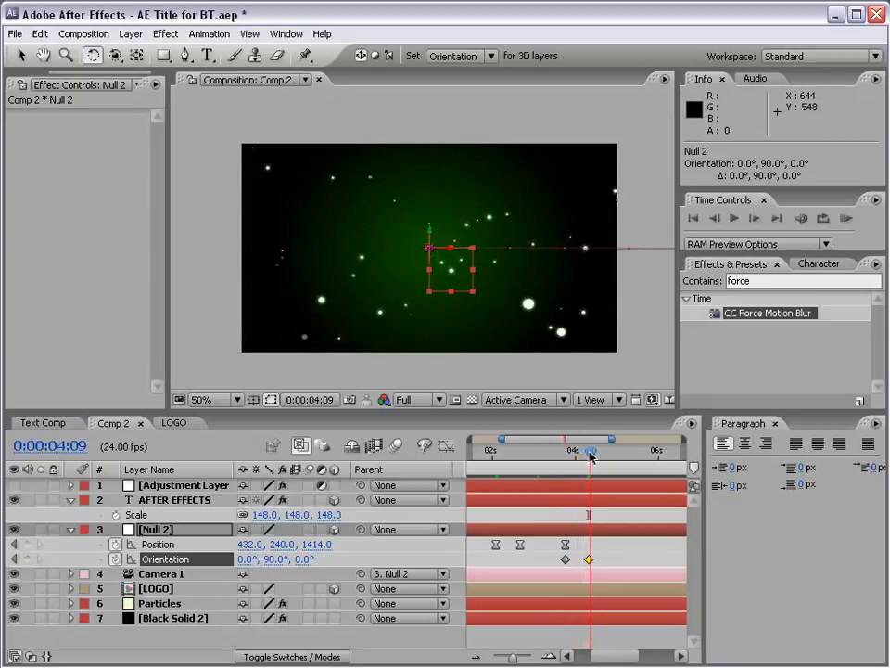
left_click_drag(605, 562, 549, 569)
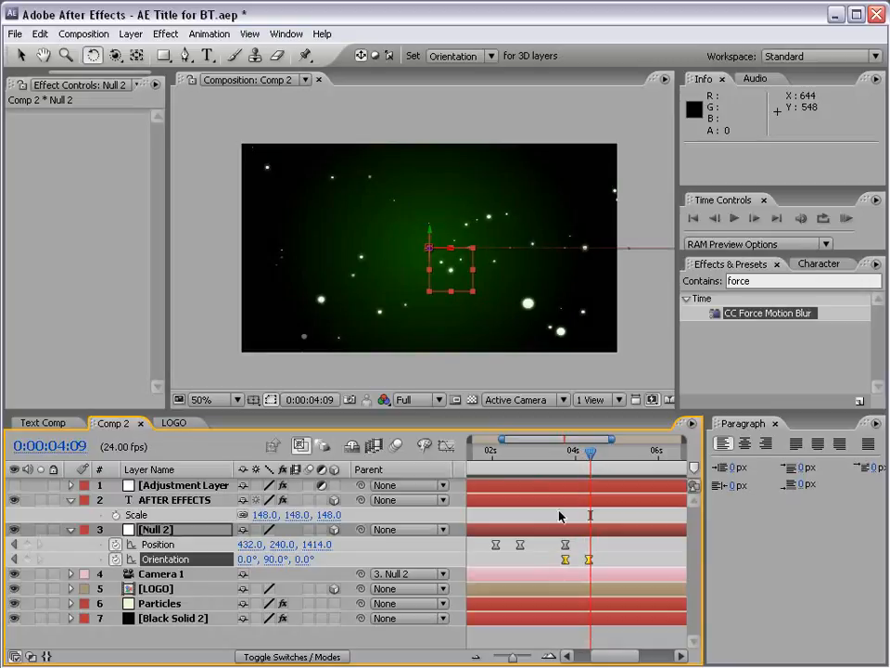
left_click_drag(569, 458, 589, 454)
left_click(609, 539)
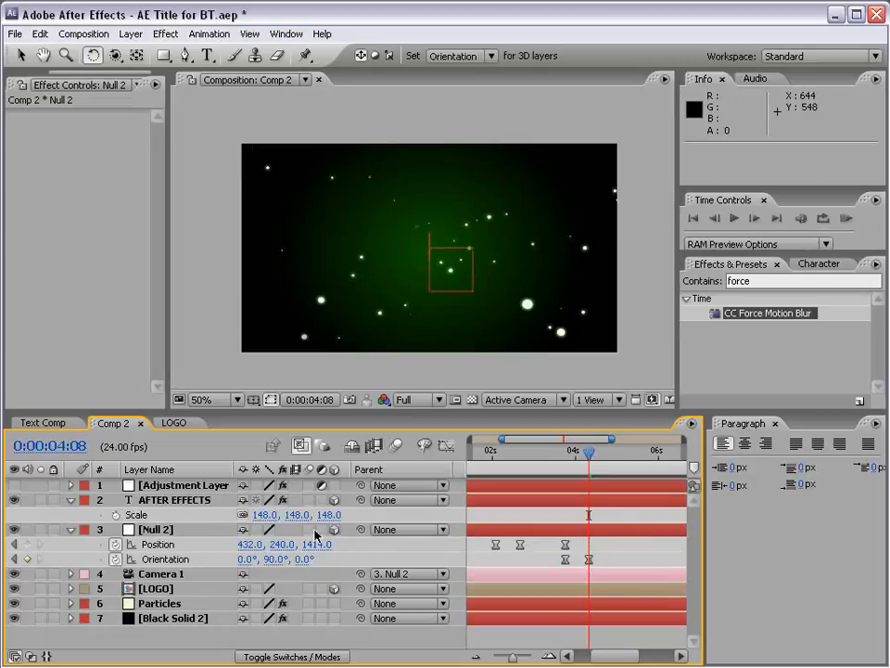
Trim the end of the AFTER EFFECTS text layer to 0:00:04:08.
left_click(171, 502)
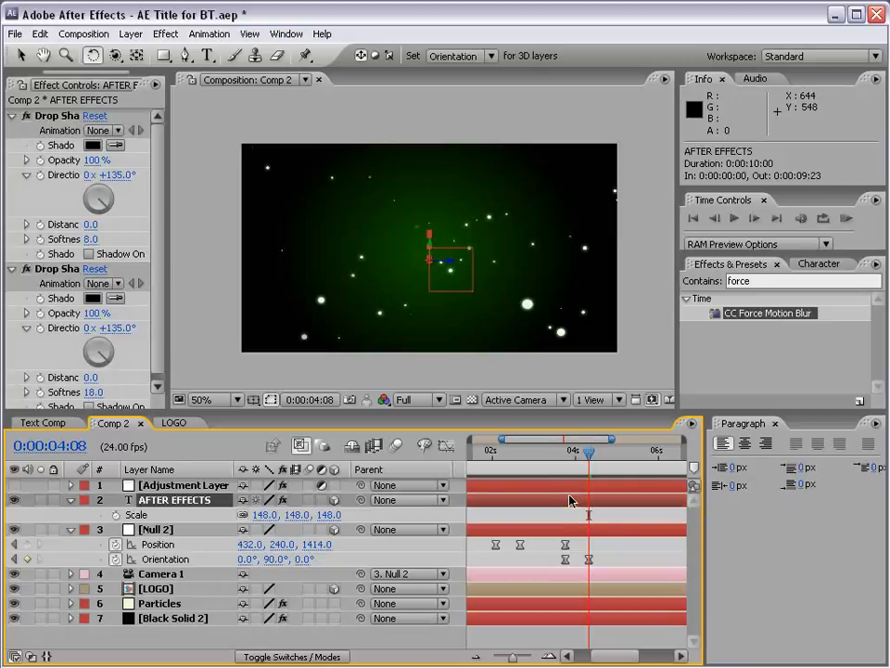
key("ctrl+z")
key("minus")
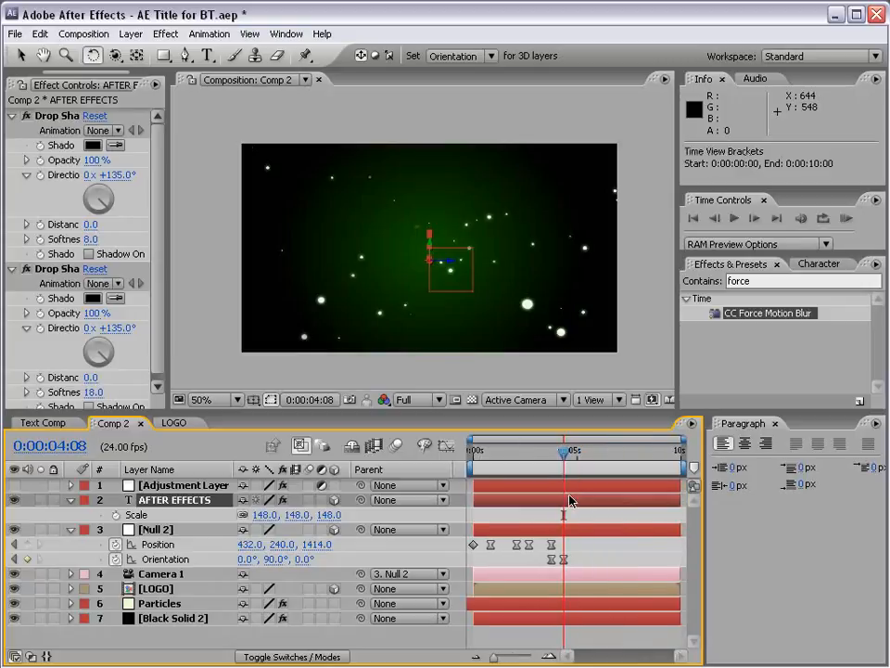
left_click_drag(681, 501, 570, 488)
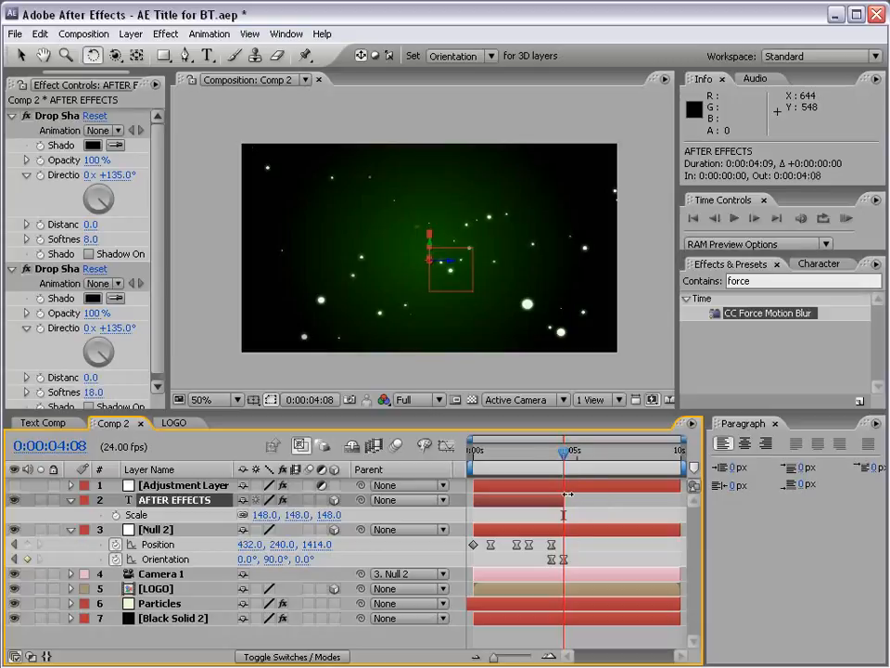
key("equal")
key("equal")
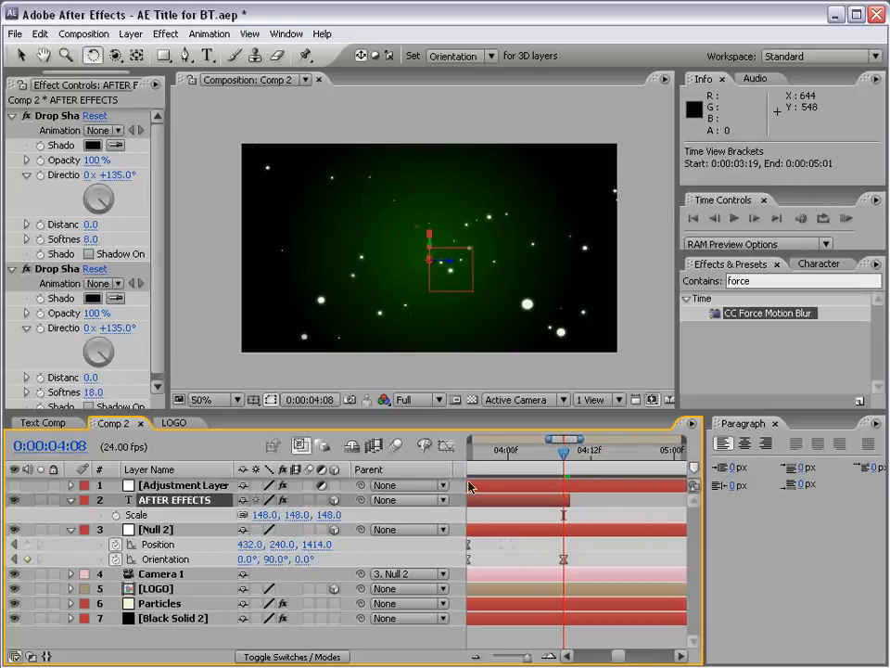
left_click(604, 521)
Duplicate the AFTER EFFECTS text layer and rotate the copy 90° around its Y axis.
left_click(489, 504)
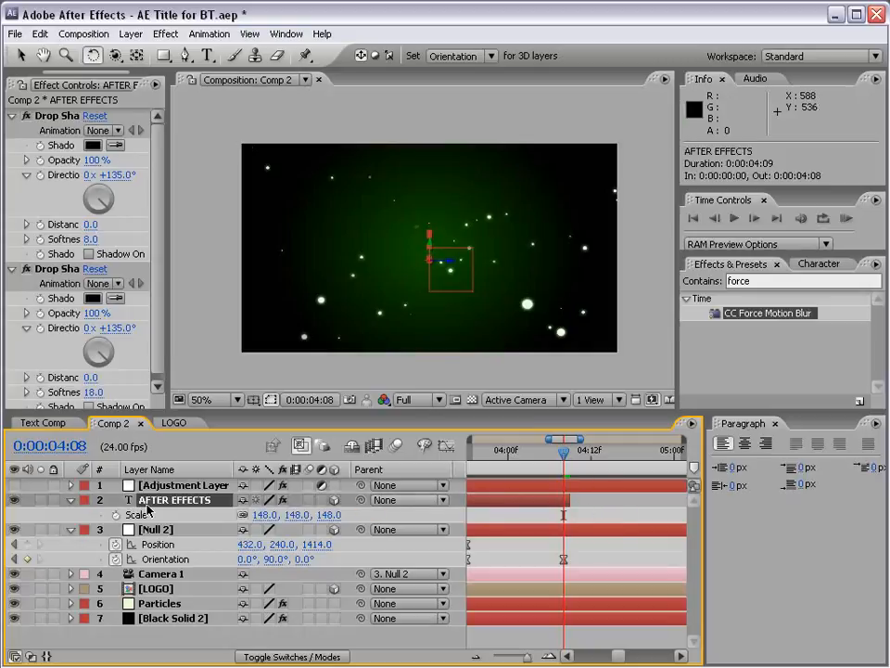
key("ctrl+d")
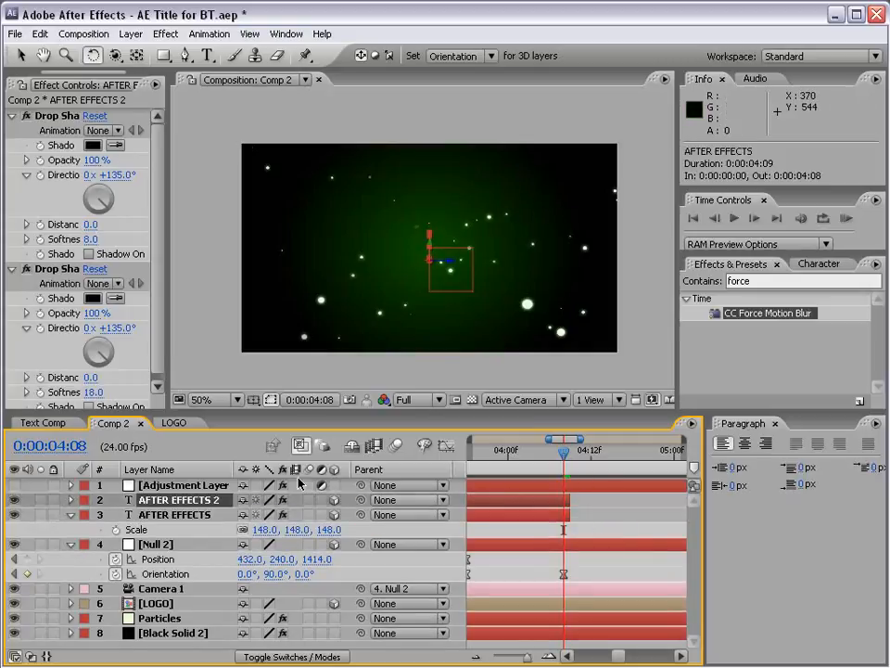
scroll(421, 272, "up", 1)
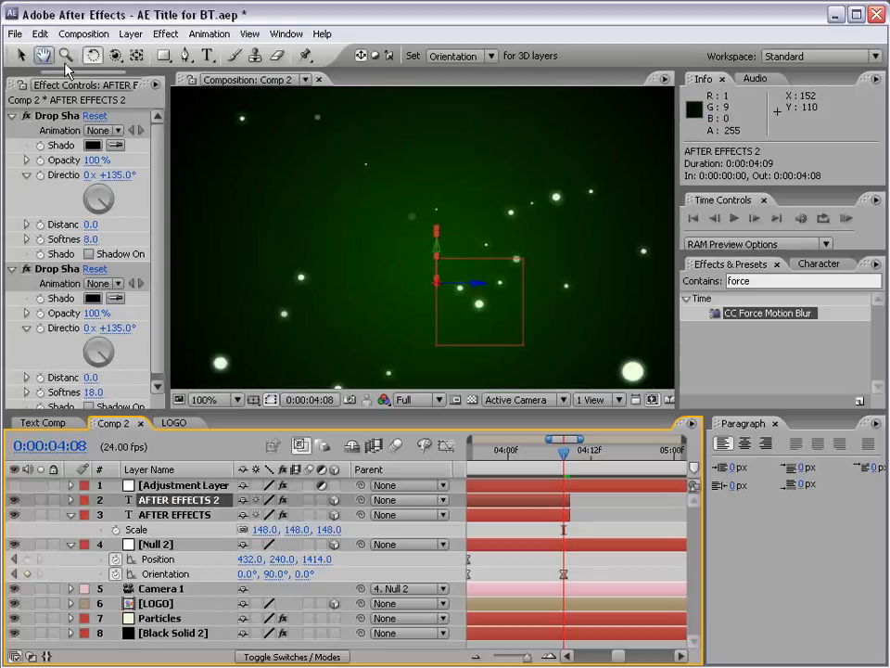
left_click(93, 55)
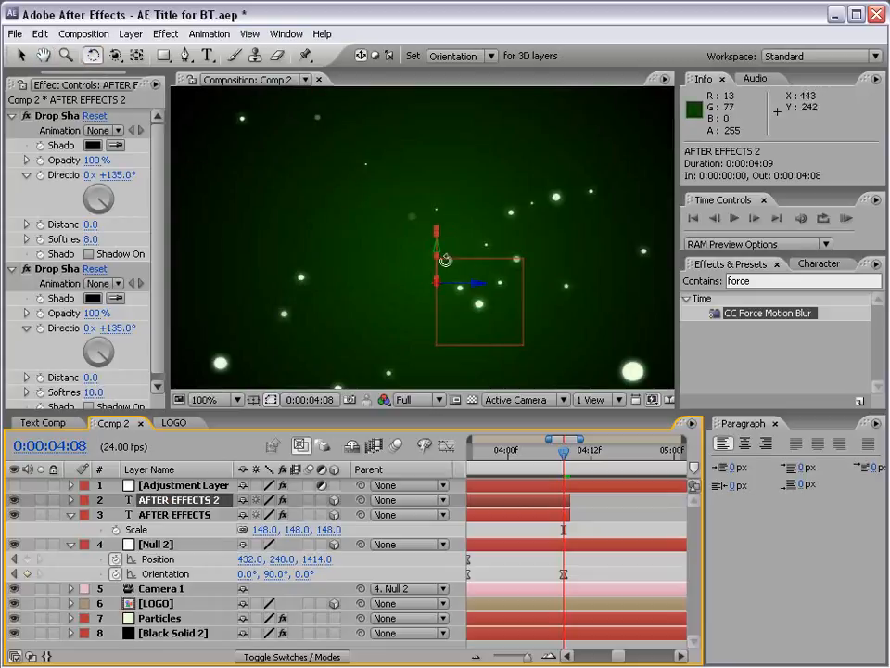
left_click_drag(438, 256, 358, 284)
scroll(524, 282, "down", 1)
Move the rotated text copy along Z to about 277.3, 264.2, 1549.8 so it is centred, and scrub back through the camera turn.
key("v")
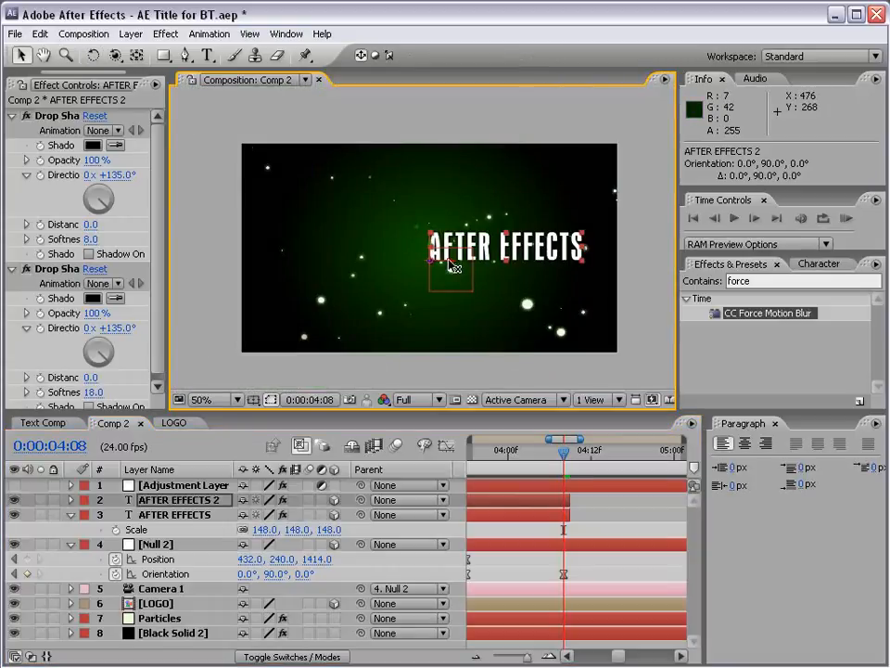
left_click_drag(457, 270, 390, 263)
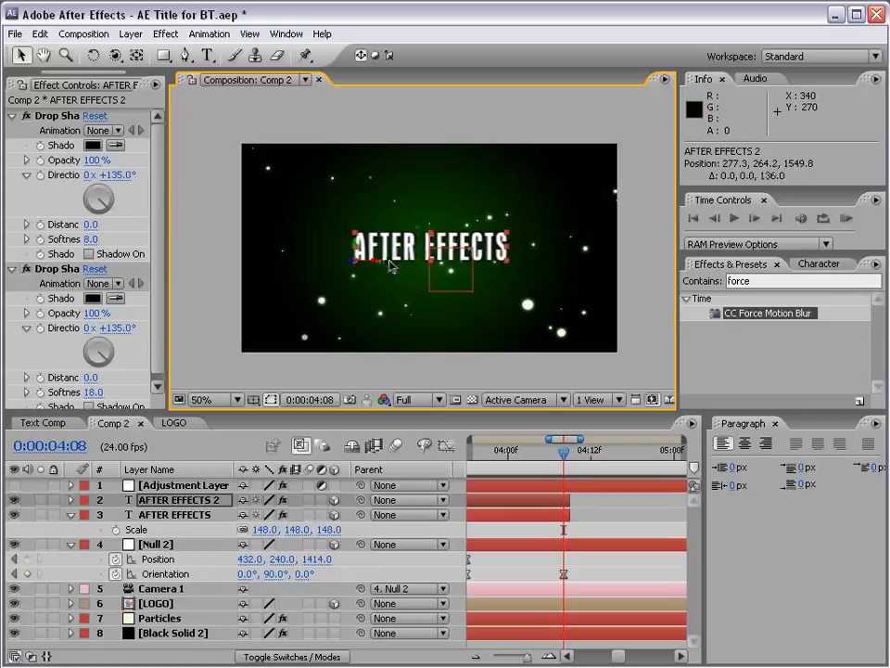
key("space")
left_click_drag(517, 520, 540, 524)
left_click_drag(587, 452, 481, 458)
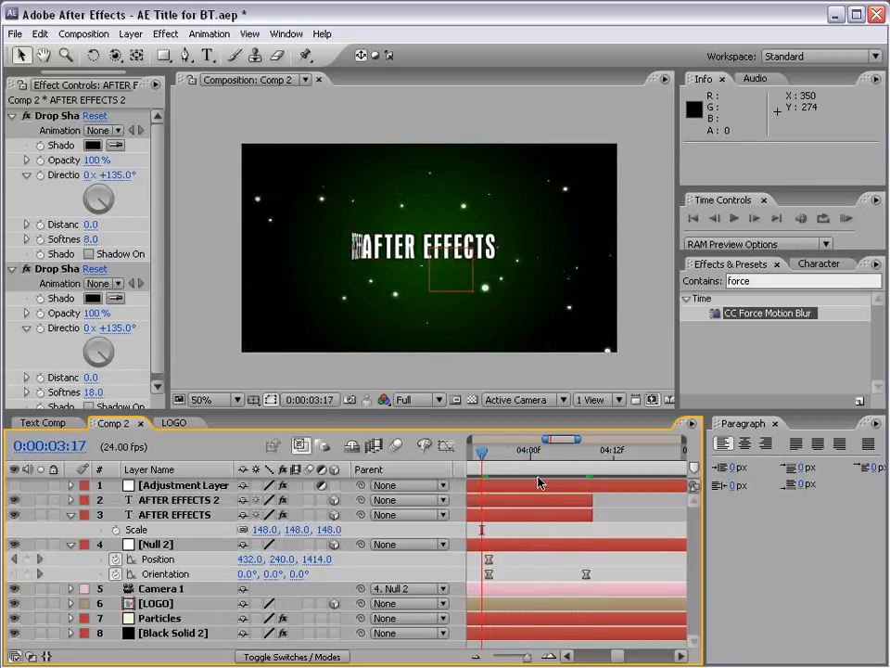
Extend AFTER EFFECTS 2 to the end of the composition at 0:00:09:23 and trim its start to 0:00:03:17.
key("minus")
key("minus")
left_click(483, 500)
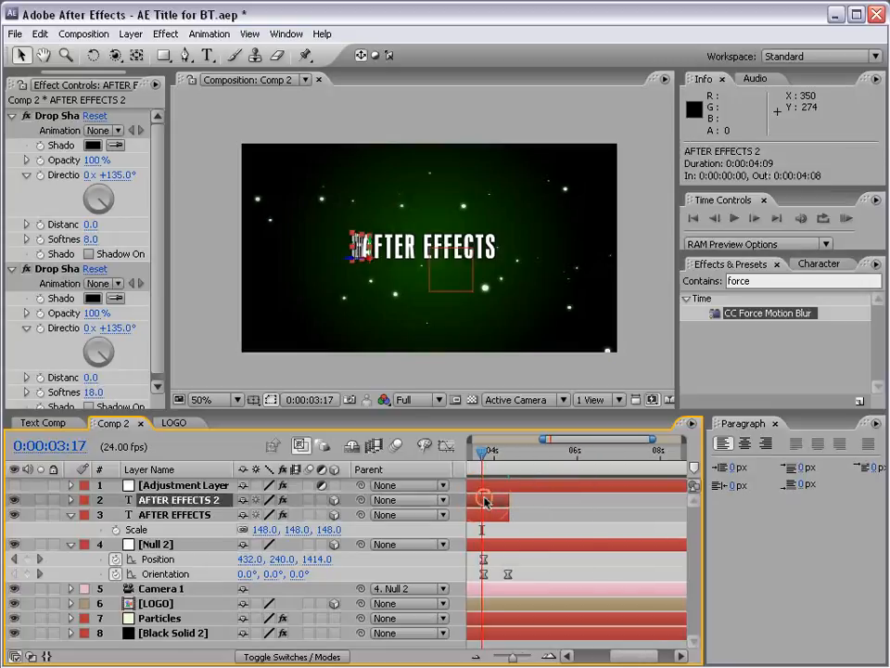
left_click_drag(504, 505, 683, 504)
key("minus")
key("minus")
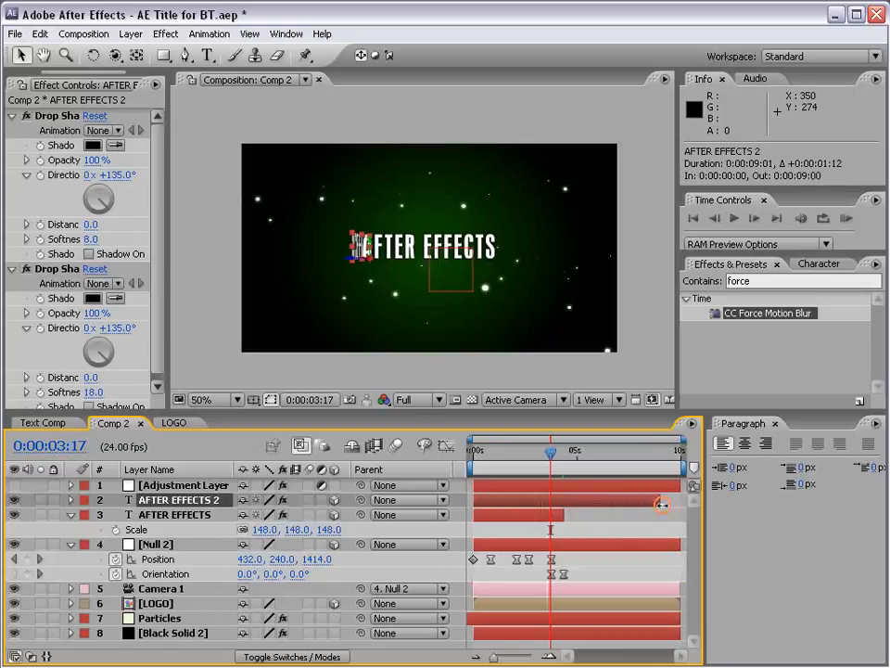
left_click_drag(476, 500, 549, 501)
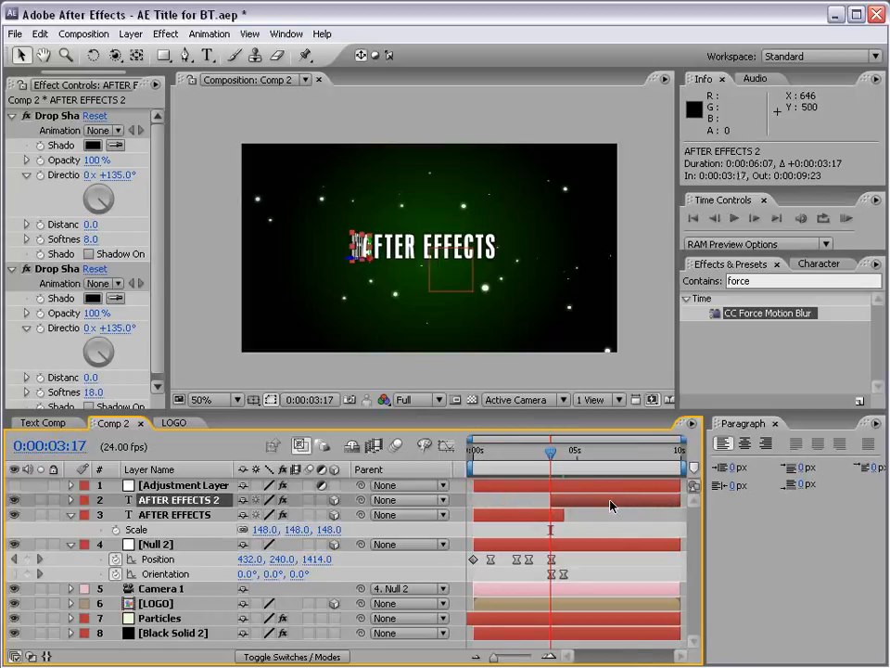
Trim the start of AFTER EFFECTS 2 to 0:00:03:21 and step through the following frames to check its appearance.
key("equal")
key("equal")
key("equal")
left_click_drag(551, 456, 572, 461)
left_click_drag(572, 452, 576, 452)
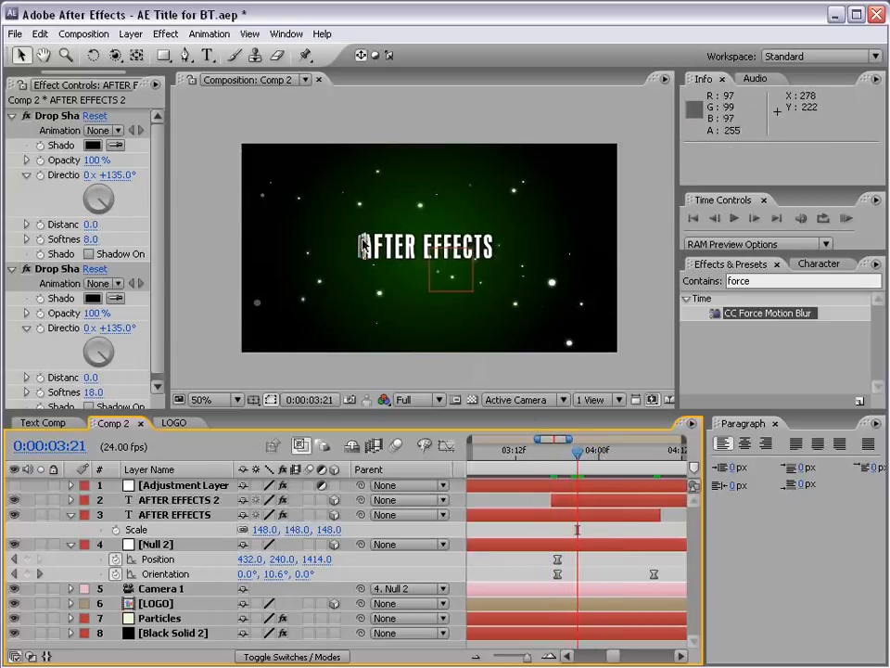
left_click(573, 502)
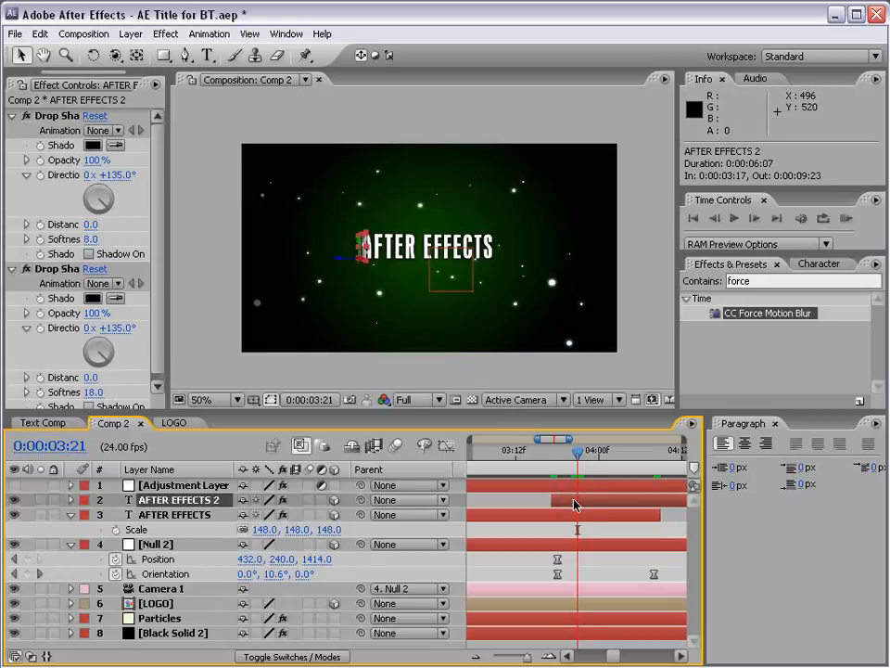
key("alt+bracketleft")
key("Page_Up")
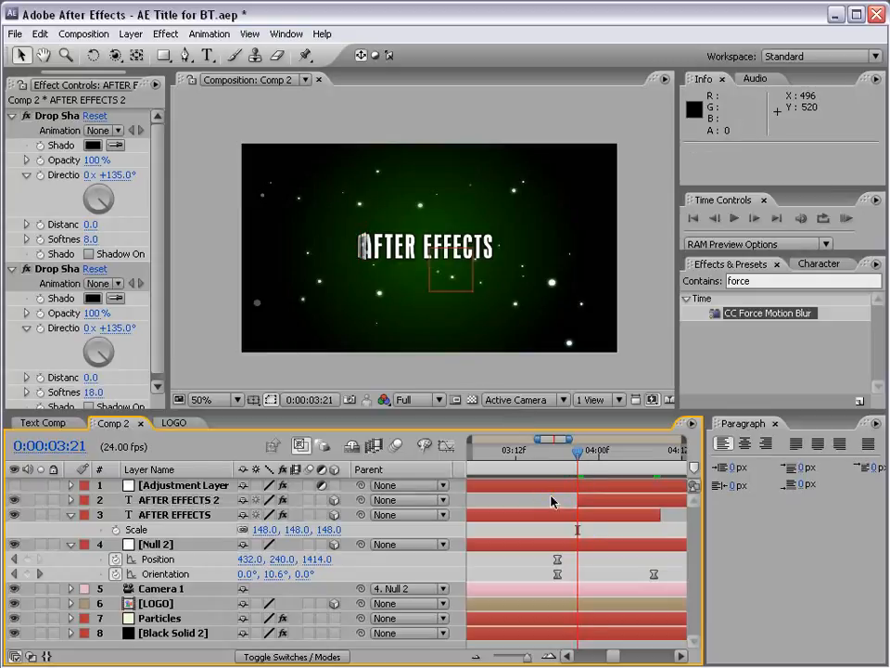
key("Page_Down")
key("Page_Down")
key("Page_Down")
key("Page_Down")
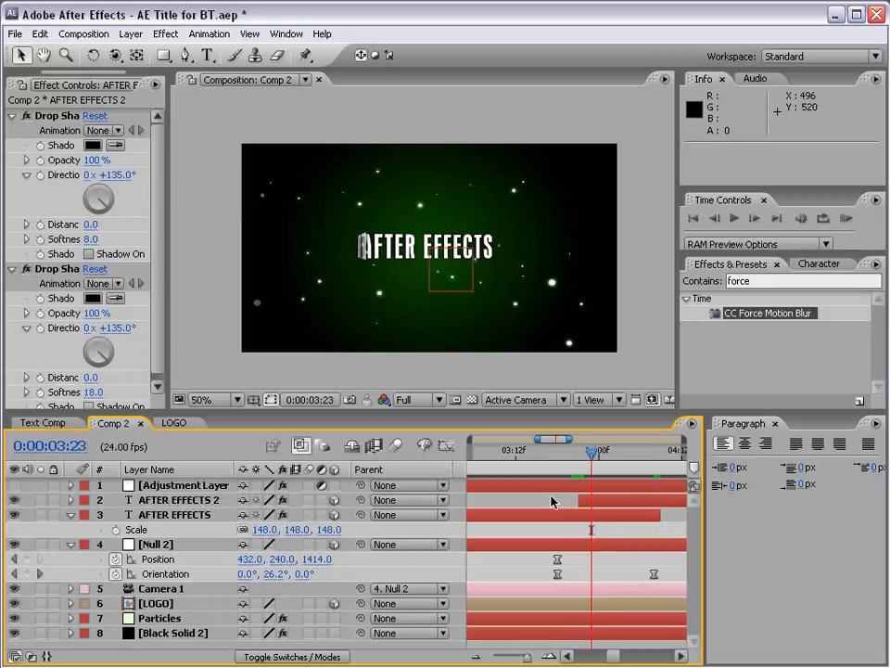
key("Page_Down")
Fade out the original AFTER EFFECTS layer with opacity keyframes from 100% at 0:00:03:21 to 0% at 0:00:04:04.
left_click_drag(596, 469, 575, 468)
left_click(588, 516)
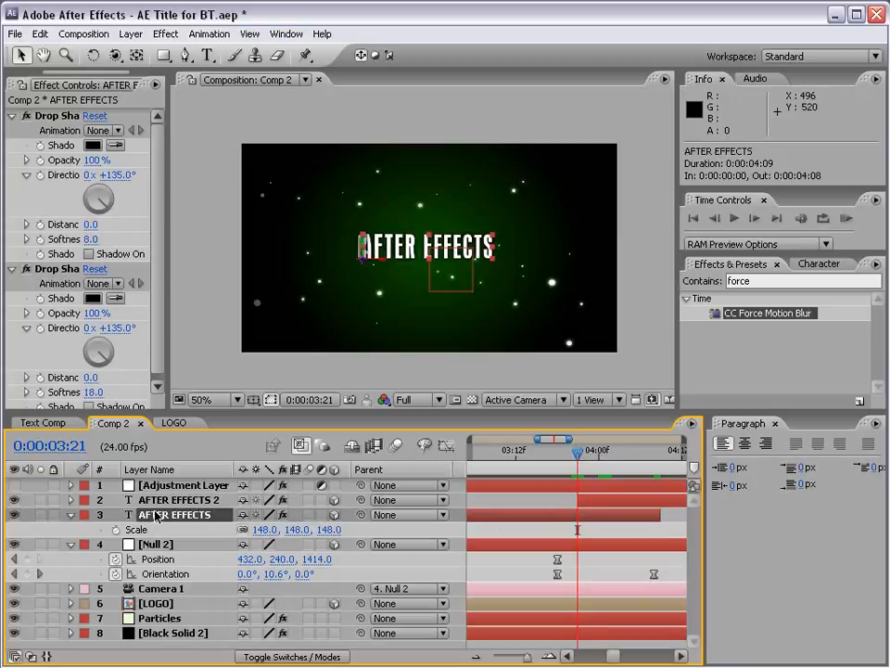
key("t")
left_click(27, 529)
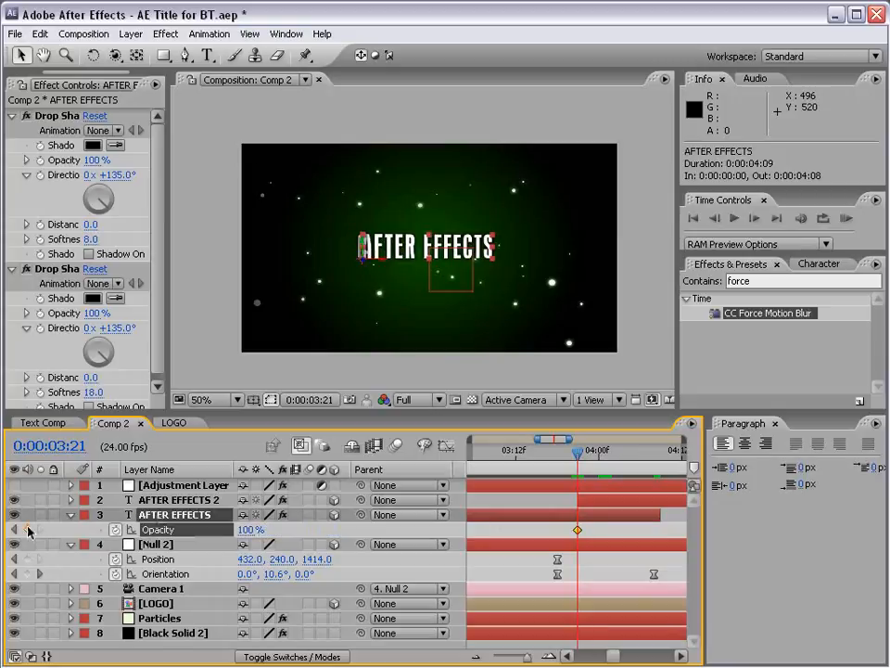
left_click(149, 529)
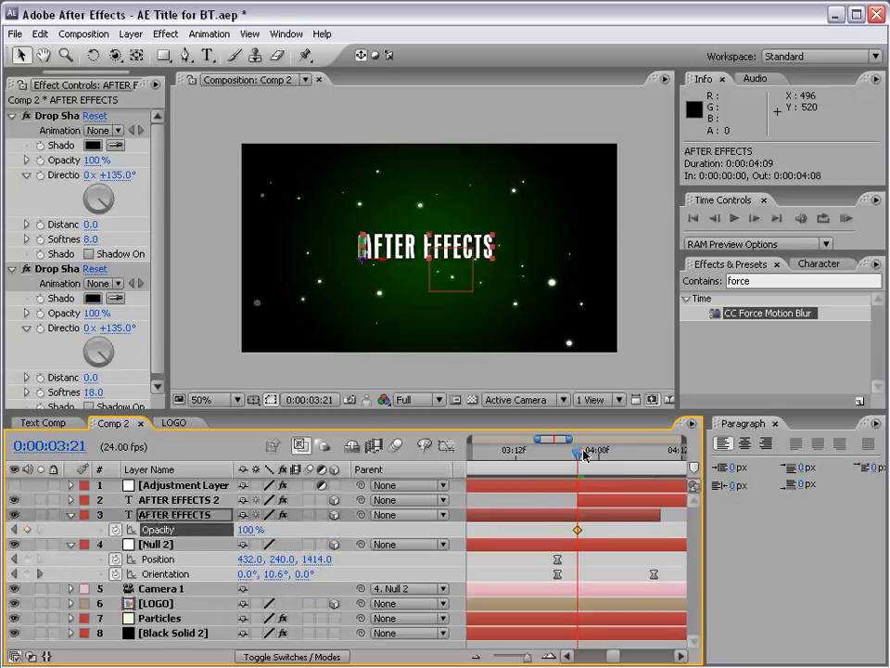
left_click_drag(585, 454, 620, 453)
left_click(243, 529)
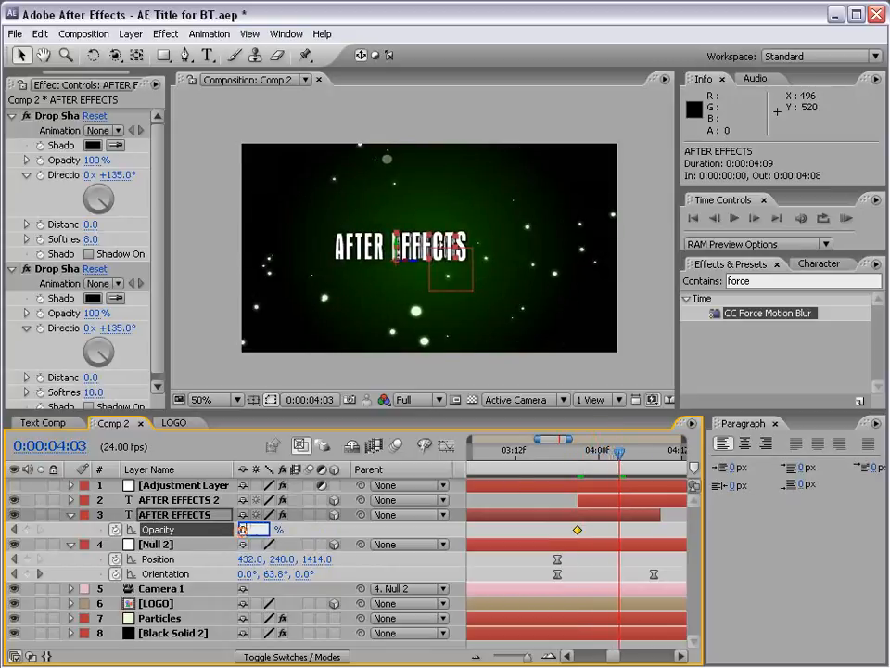
type("0")
key("Return")
left_click_drag(620, 533, 626, 532)
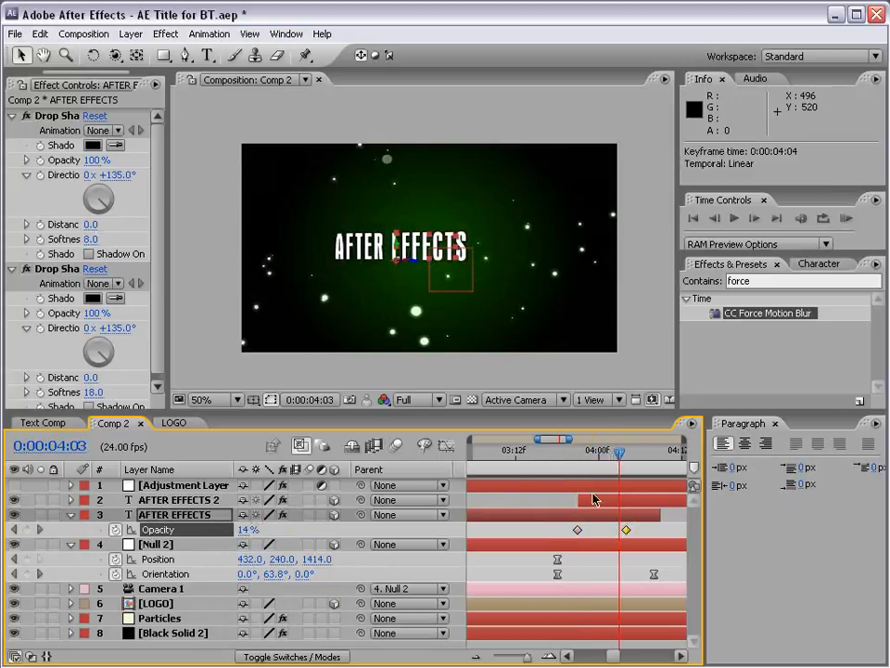
left_click_drag(557, 453, 632, 454)
left_click(590, 488)
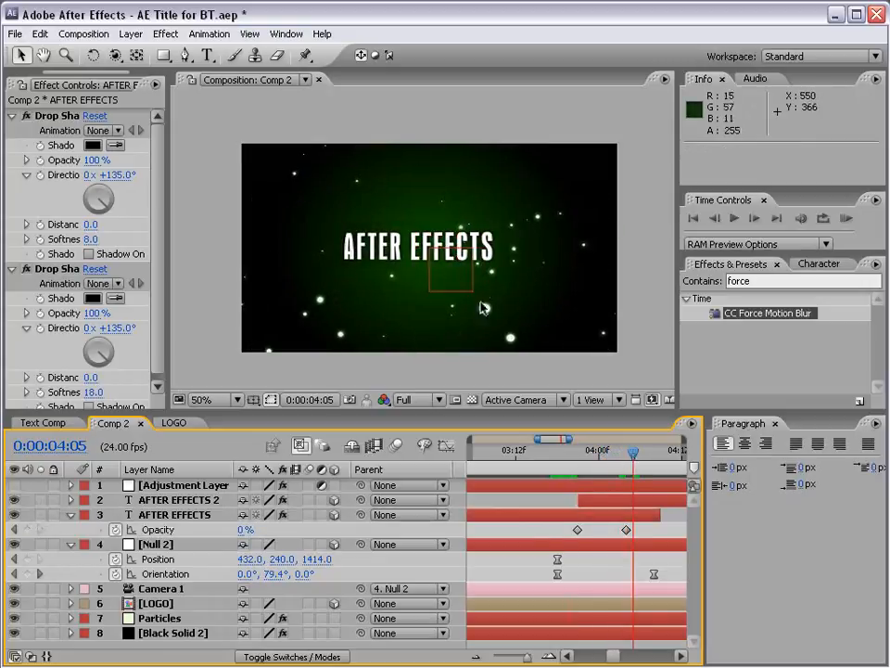
Replace the wording of the AFTER EFFECTS 2 text layer with "NOW IN 3D".
key("minus")
left_click_drag(632, 526, 553, 527)
double_click(601, 502)
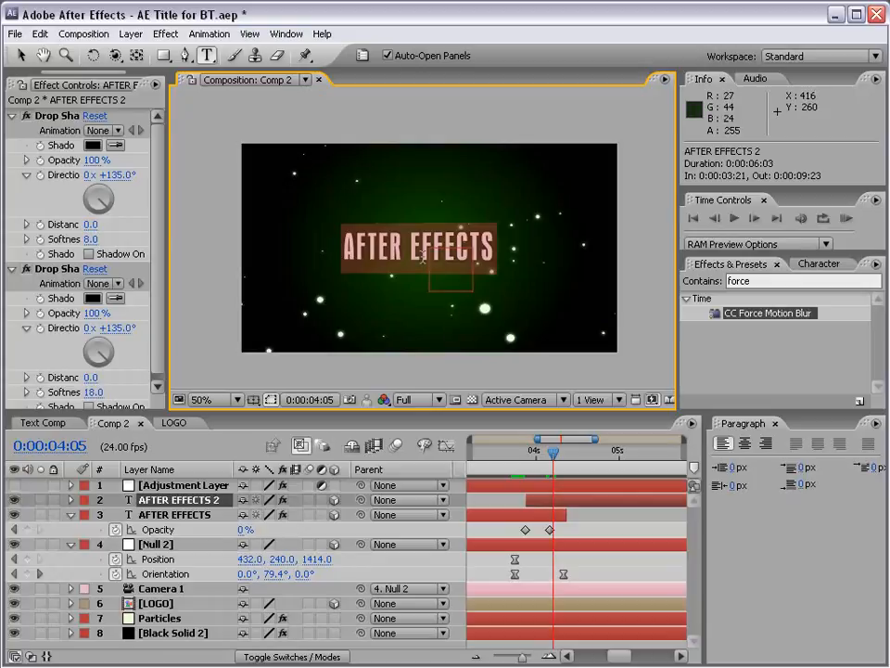
type("NOW IN ")
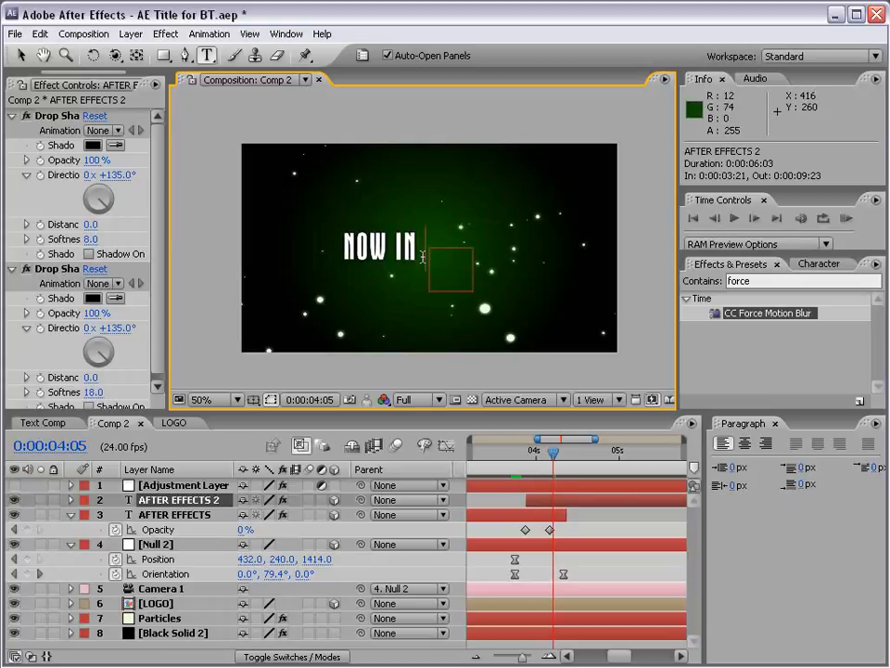
type("3D")
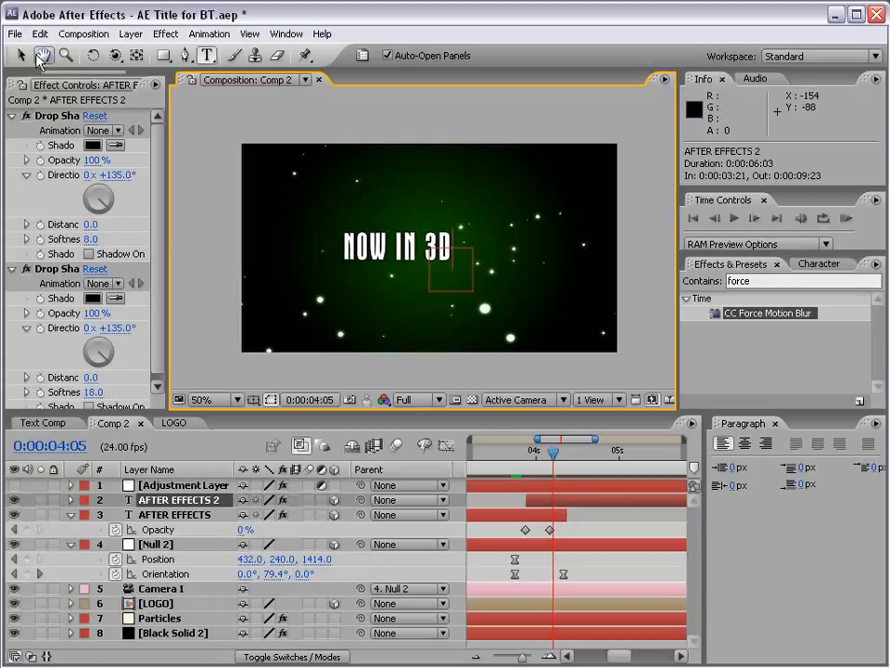
left_click(20, 56)
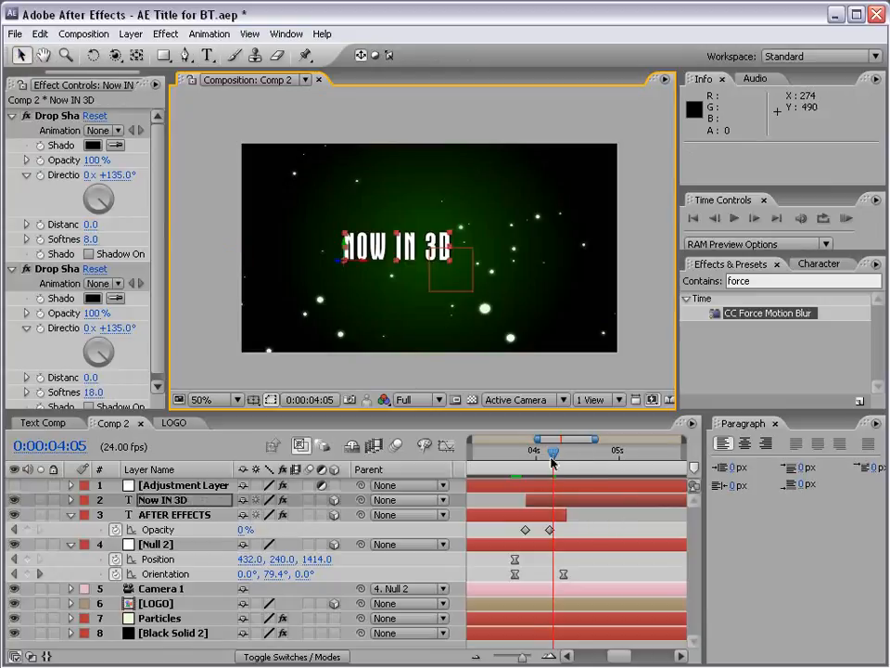
Centre the NOW IN 3D text in the frame at 0:00:04:09 and scrub through the camera turn to check it.
mouse_move(553, 459)
left_mouse_down()
mouse_move(524, 459)
mouse_move(566, 459)
left_mouse_up()
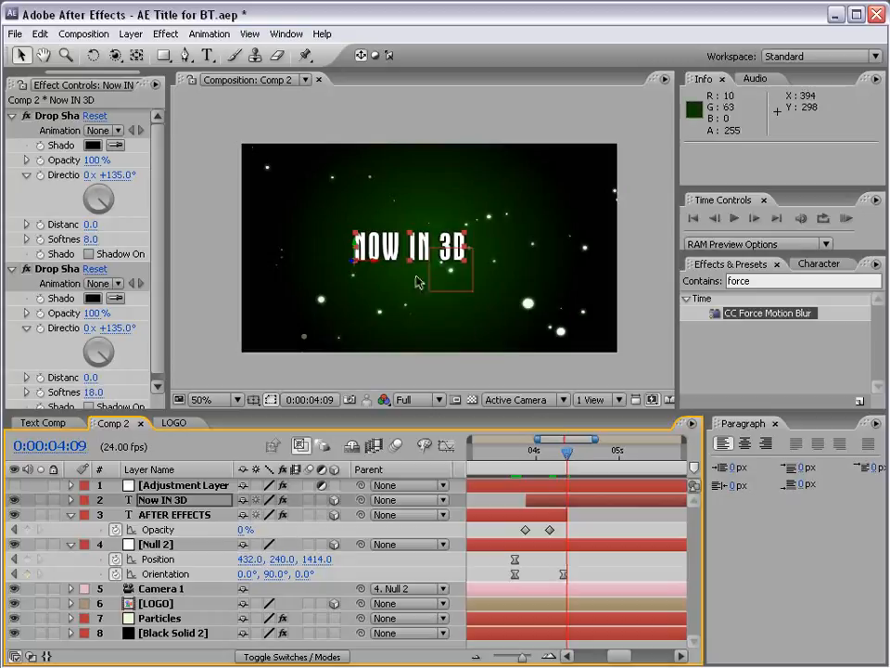
left_click_drag(382, 266, 393, 261)
left_click(587, 517)
mouse_move(568, 459)
left_mouse_down()
mouse_move(516, 455)
mouse_move(551, 459)
left_mouse_up()
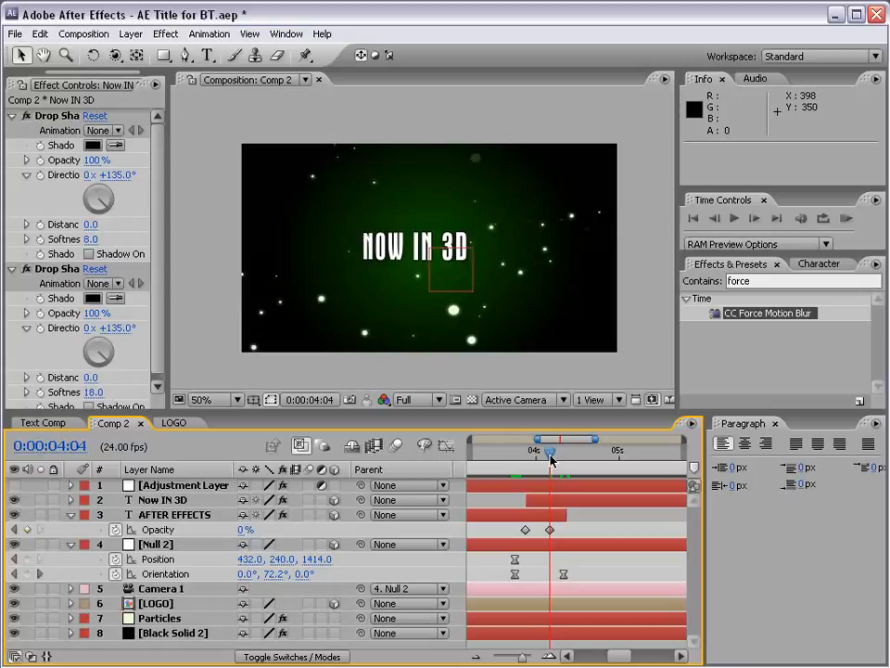
key("minus")
key("minus")
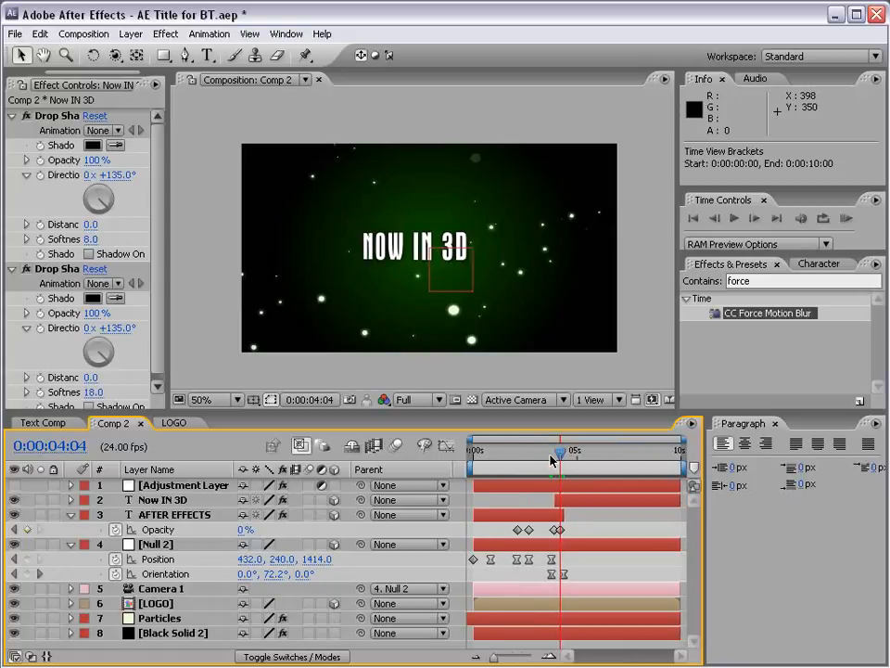
left_click_drag(550, 458, 564, 459)
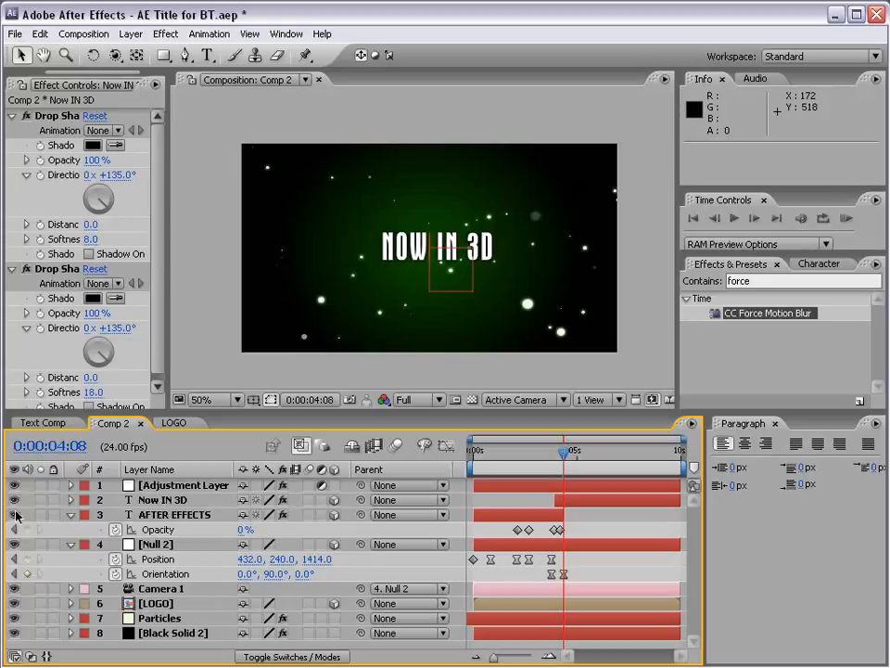
Save the project with the adjustment layer visible and Null 2 hidden, and RAM-preview the composition.
left_click(14, 544)
key("ctrl+s")
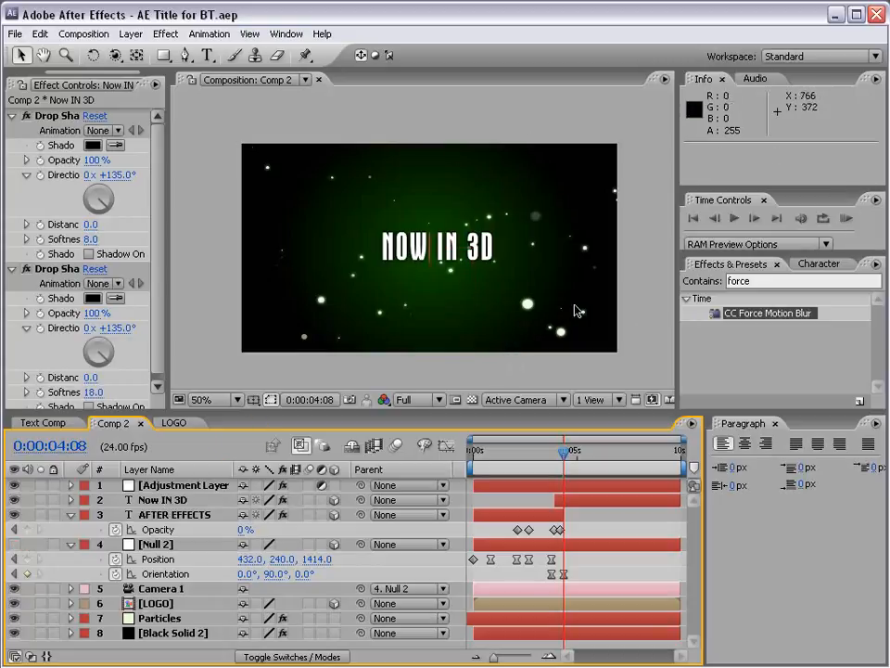
left_click(847, 219)
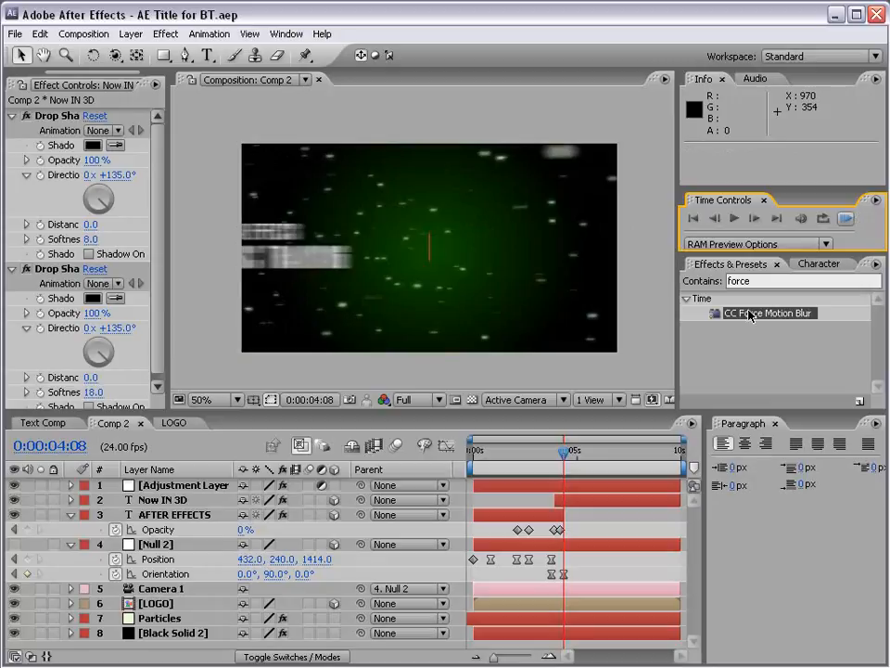
left_click_drag(499, 453, 499, 453)
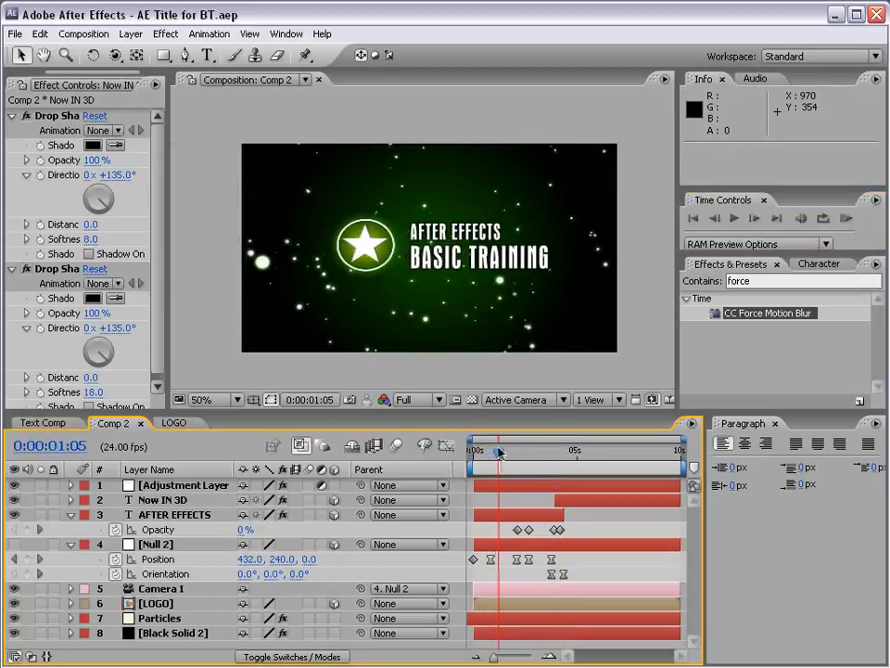